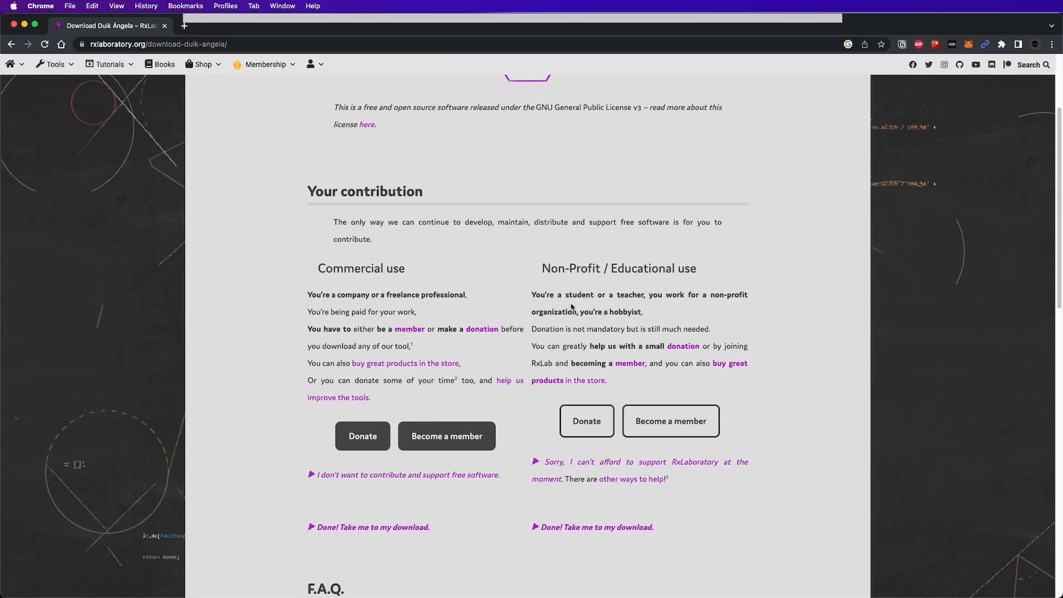
Follow the commercial-use link to the download page and download the Duik Ángela v17.0.2 zip
drag(558, 295, 691, 307)
click(550, 269)
scroll(382, 276, down, 1)
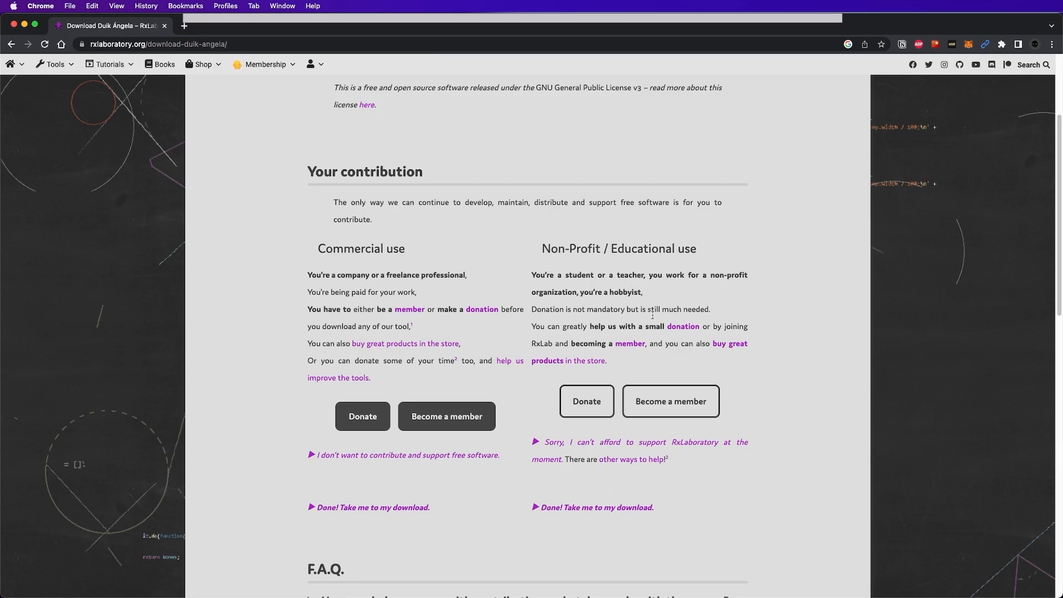
click(357, 505)
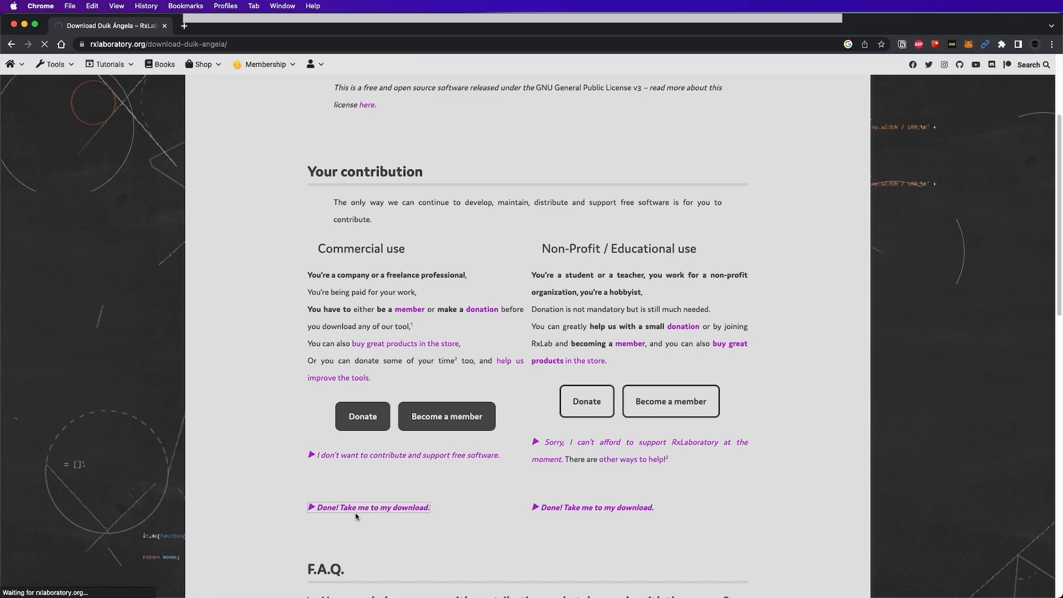
scroll(368, 480, down, 5)
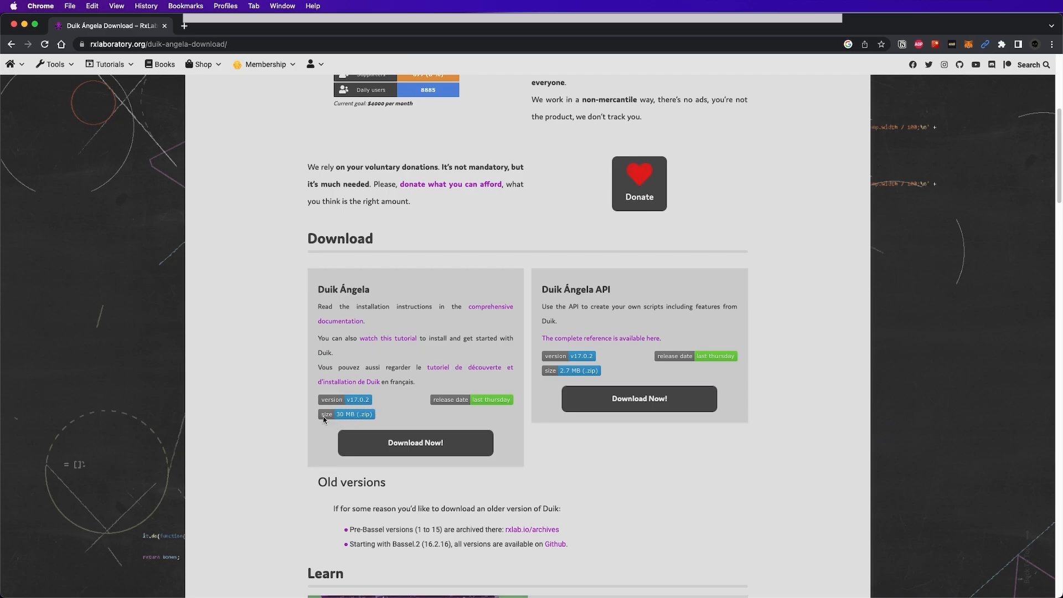
click(427, 448)
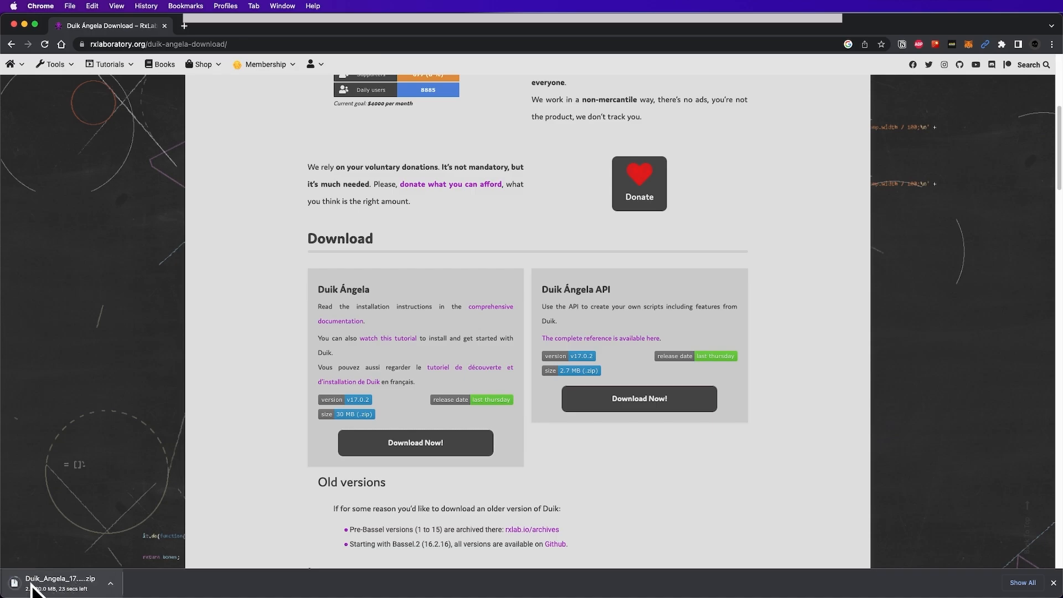
Switch to After Effects and look for Duik Angela.jsx in the list of installed script panels
key(ctrl+Up)
key(ctrl+Up)
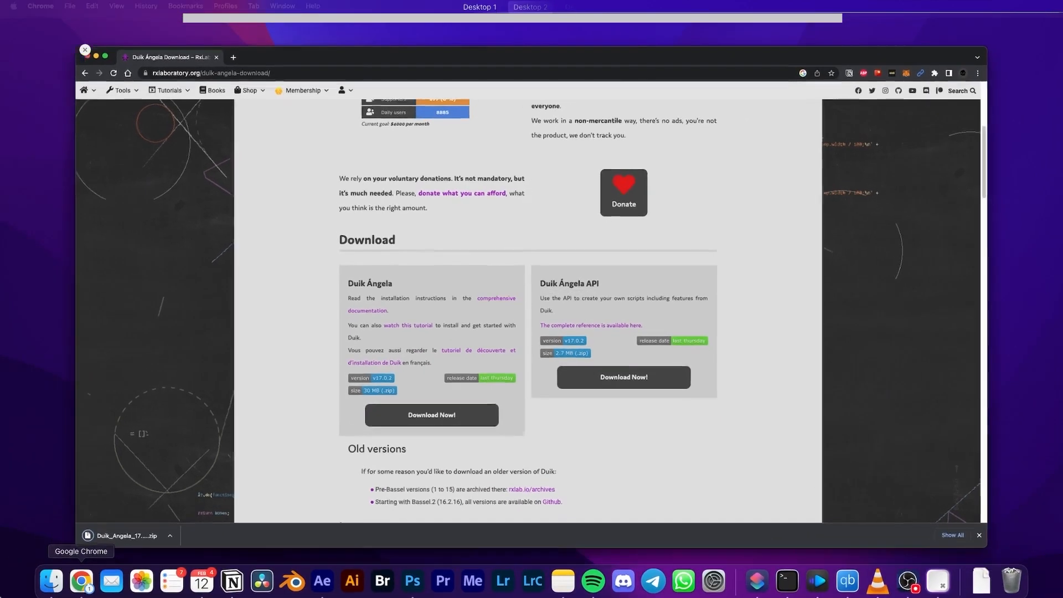
key(ctrl+Right)
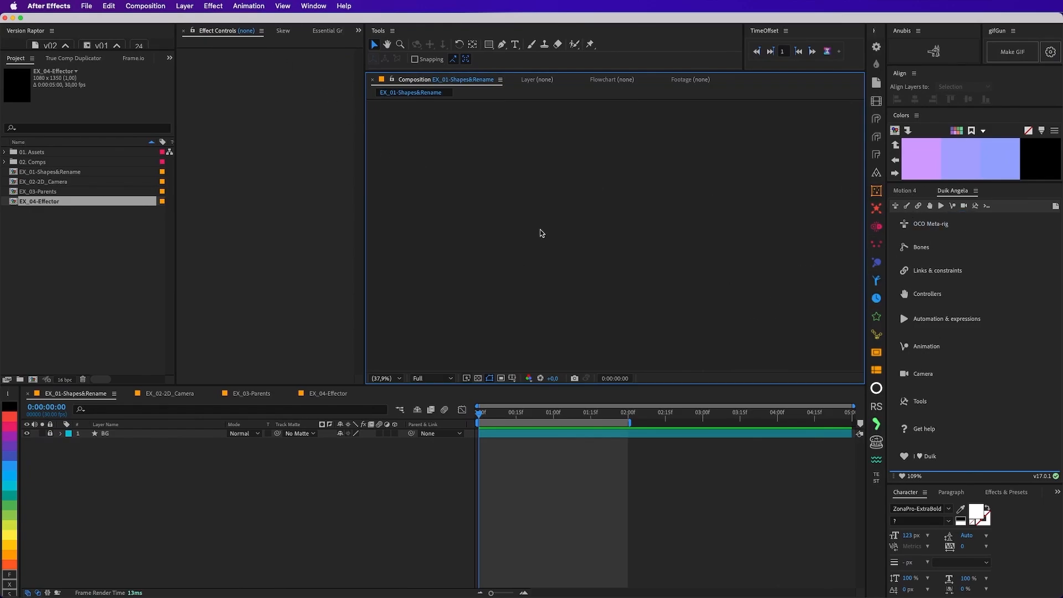
click(314, 5)
scroll(338, 385, down, 10)
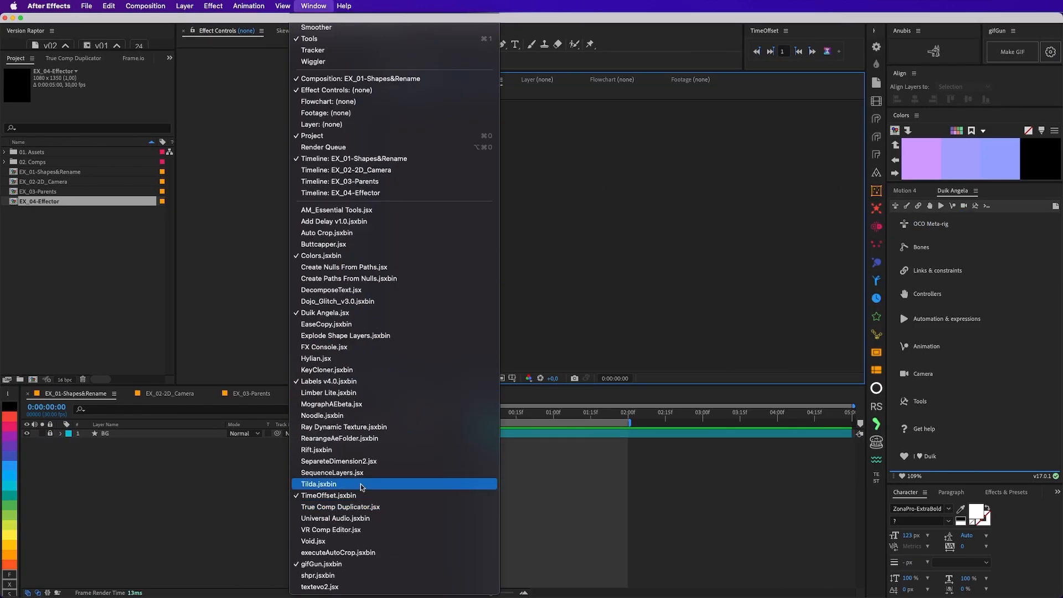
scroll(339, 321, up, 2)
scroll(338, 320, down, 2)
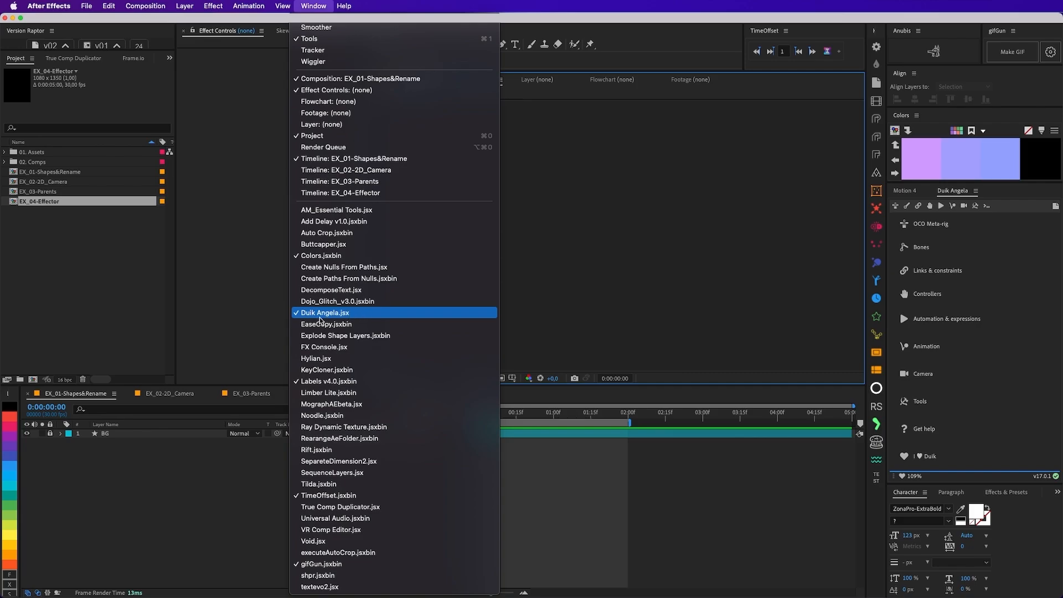
click(1003, 199)
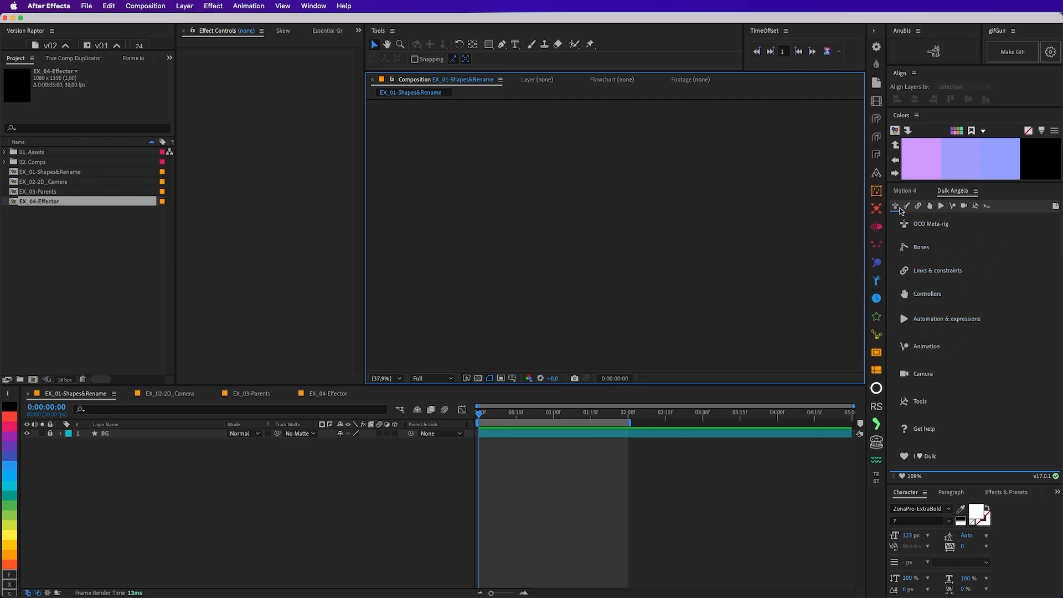
Look through Duik's OCO Meta-rig character categories and its Bones tools
click(911, 222)
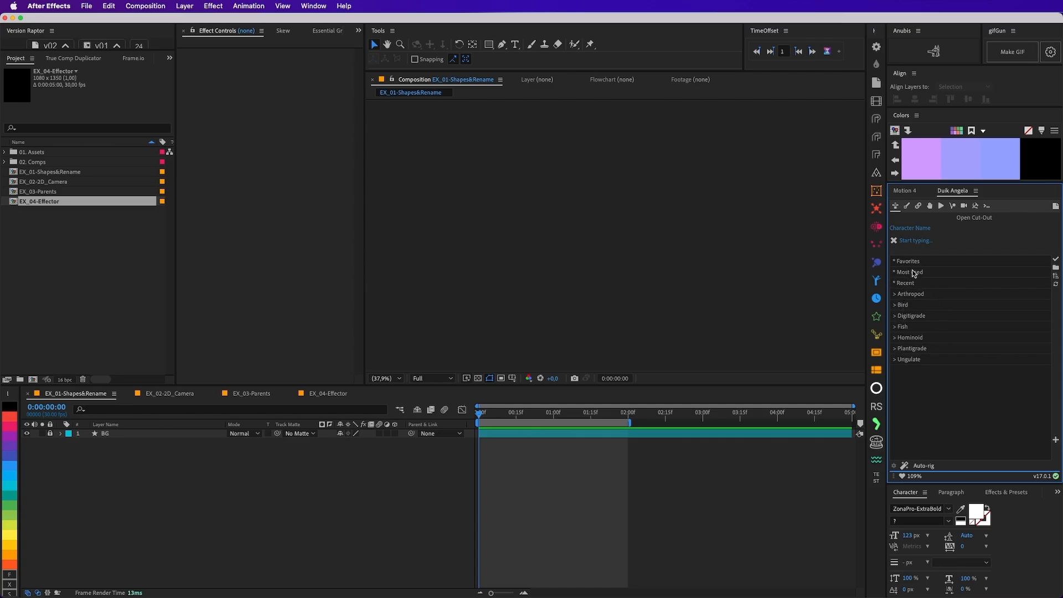
click(899, 304)
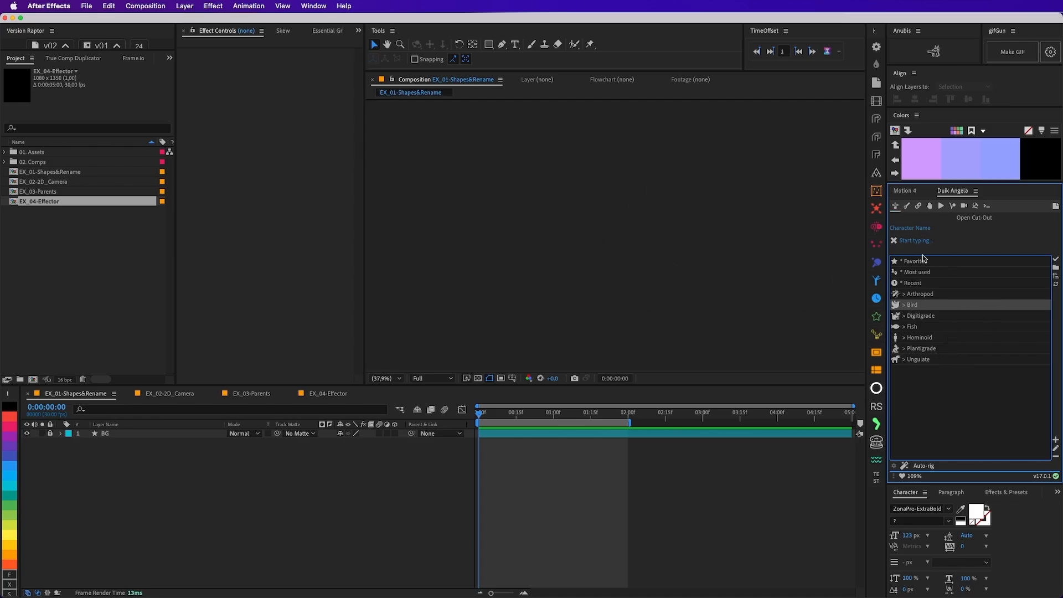
click(907, 207)
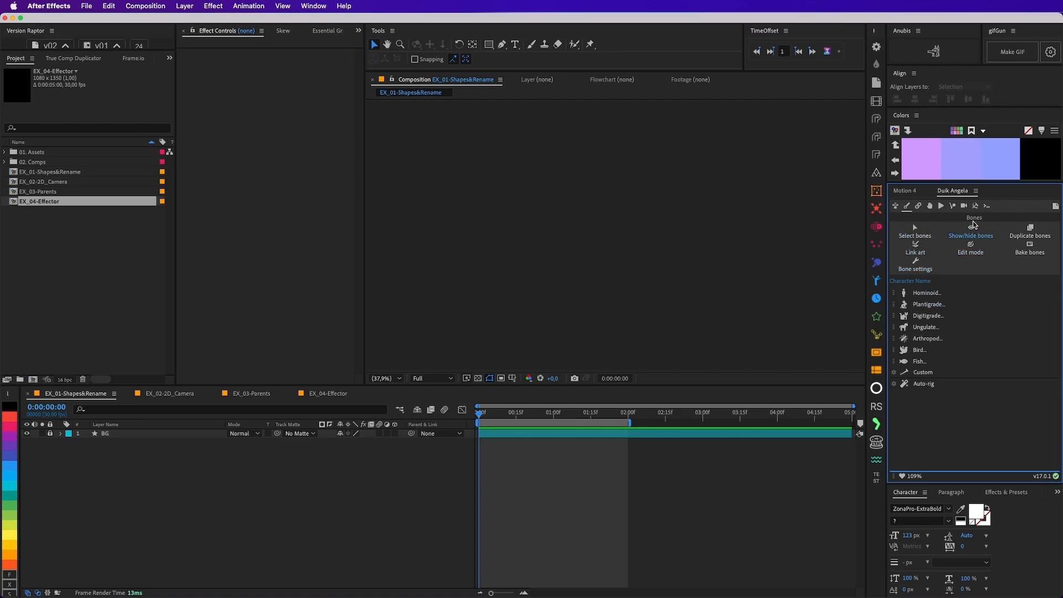
click(946, 250)
click(920, 228)
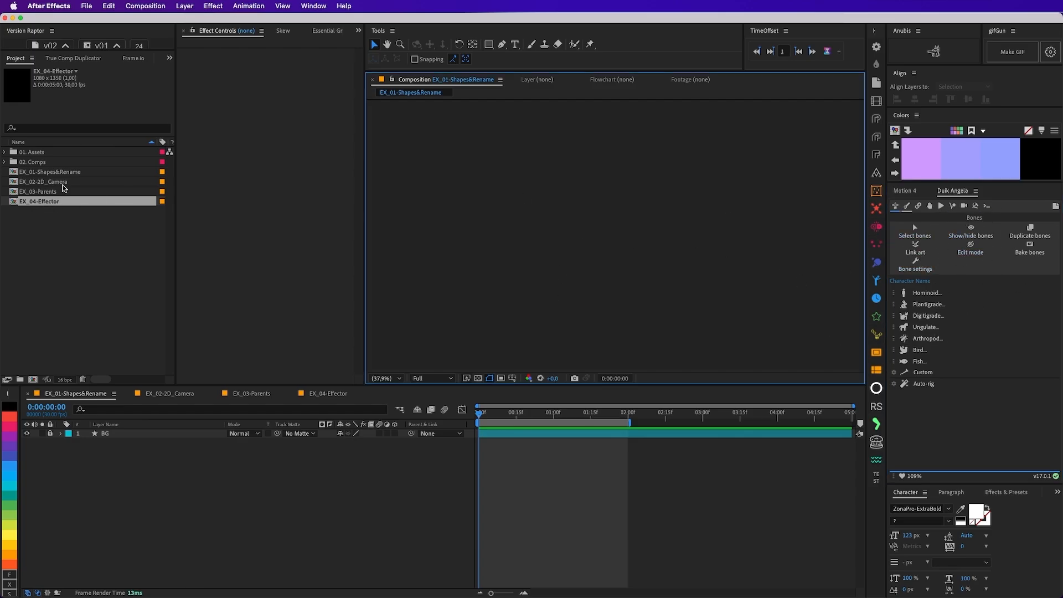
Create a circle shape layer in the EX_01-Shapes&Rename composition with Duik's layer tools
click(73, 172)
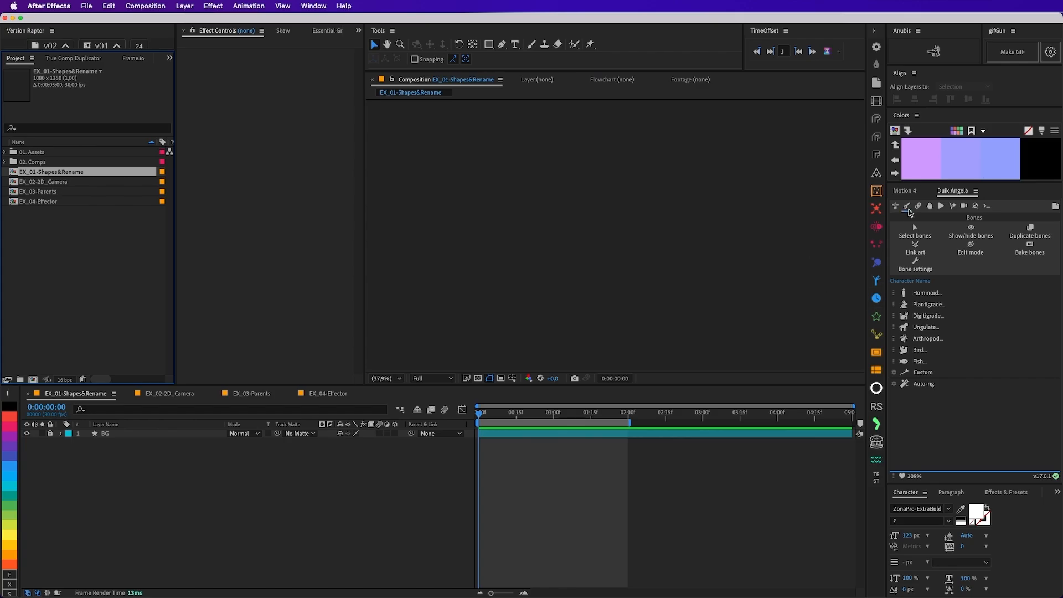
click(976, 209)
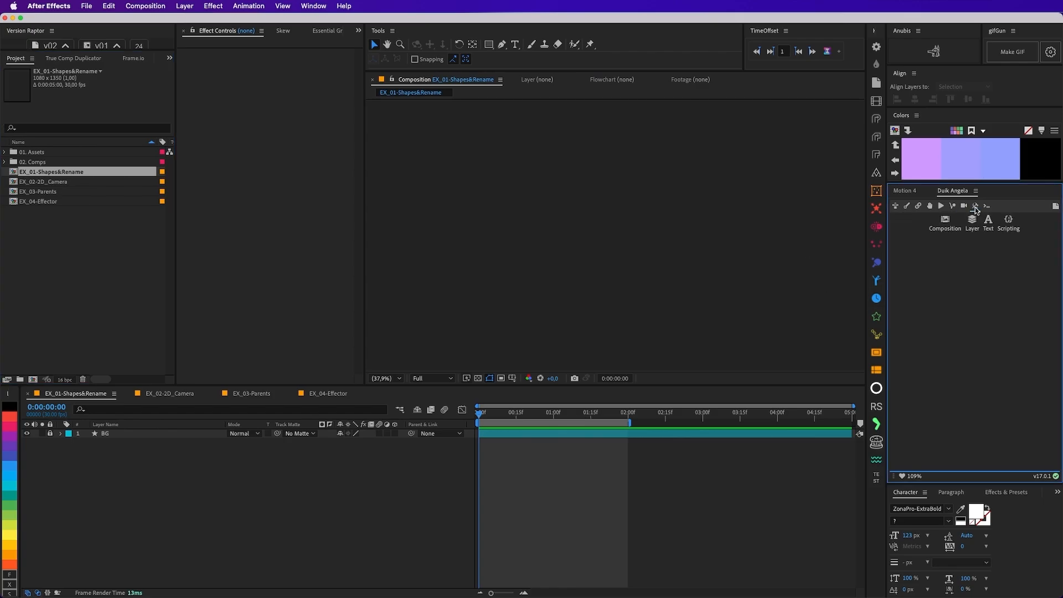
click(973, 222)
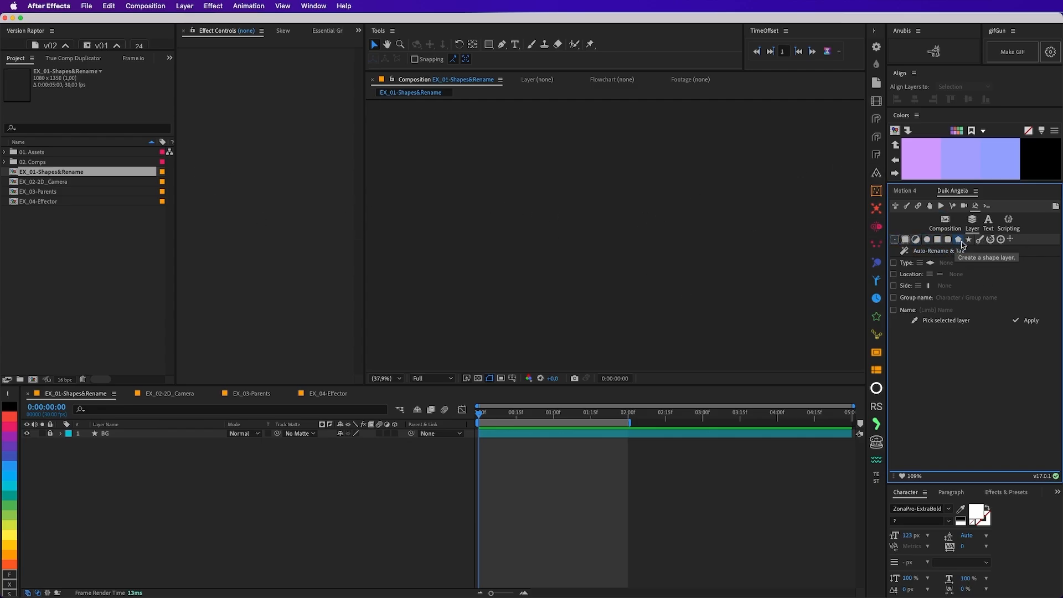
click(927, 241)
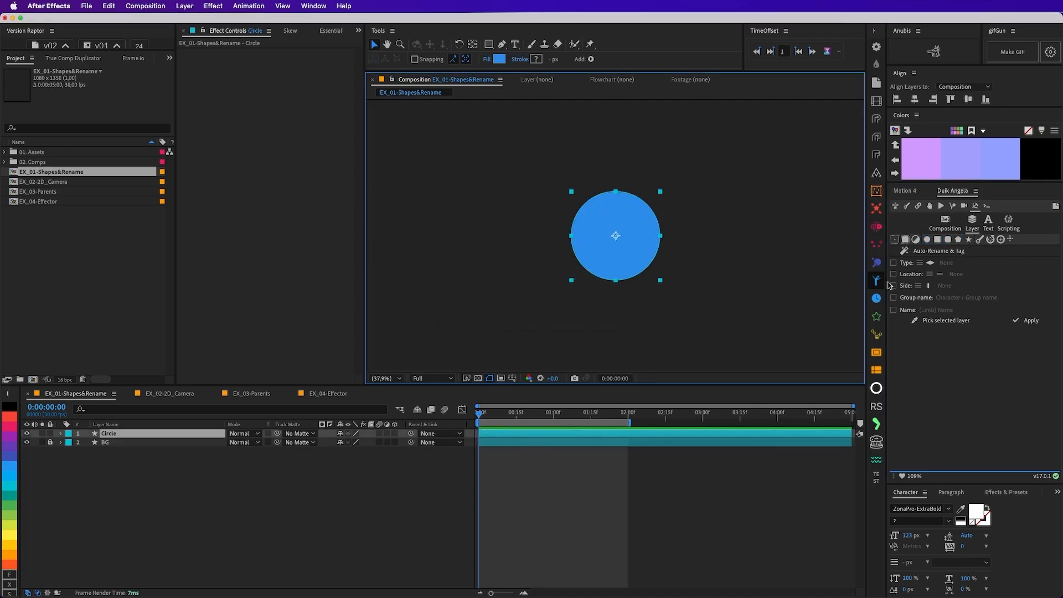
Add a rounded rectangle shape layer and arrange it beside the circle with a small gap between them
click(948, 240)
drag(617, 234, 691, 236)
drag(535, 230, 575, 229)
drag(676, 221, 644, 221)
drag(563, 227, 571, 227)
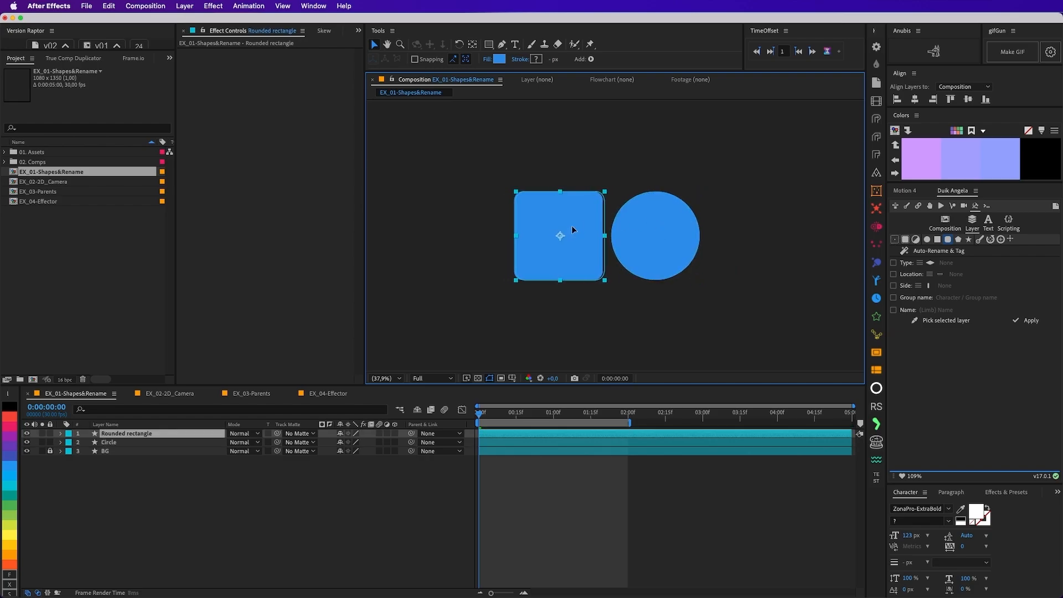
click(645, 227)
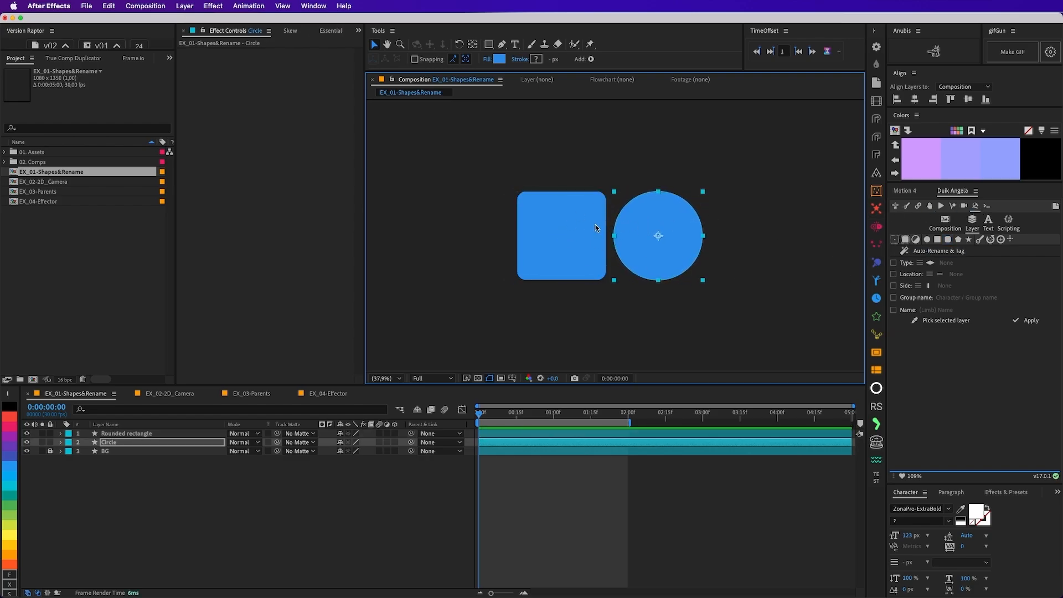
click(599, 252)
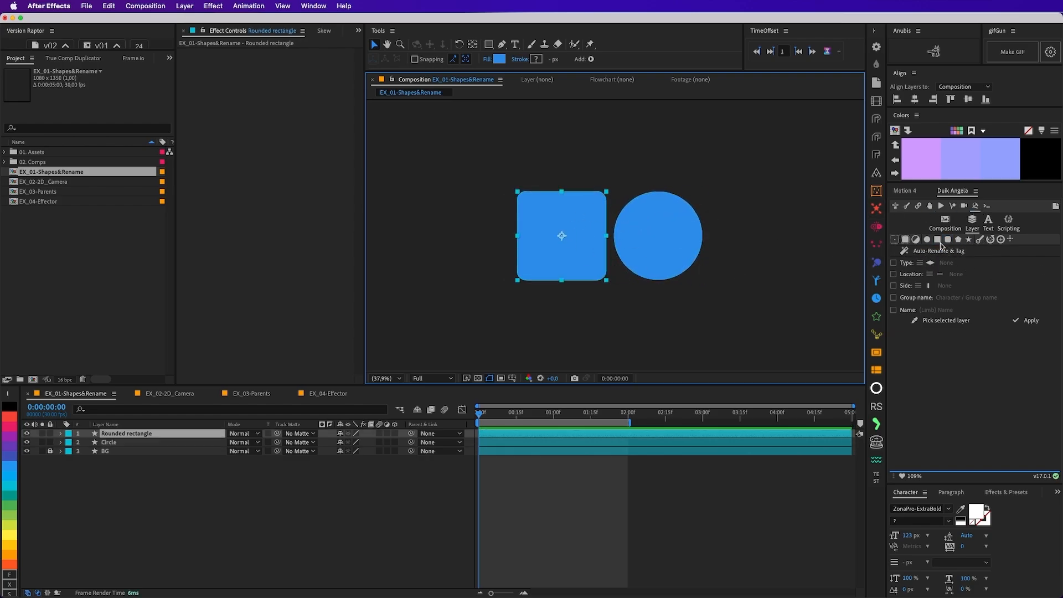
Add a Duik null layer at the composition's centre, try moving it over the circle, and undo the move
click(928, 239)
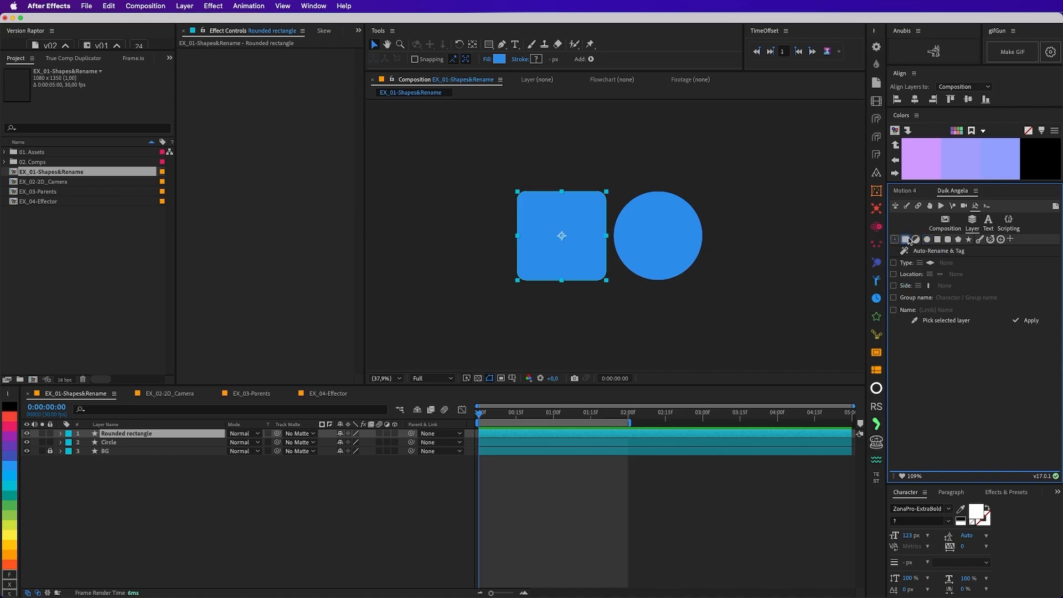
key(alt+super+8)
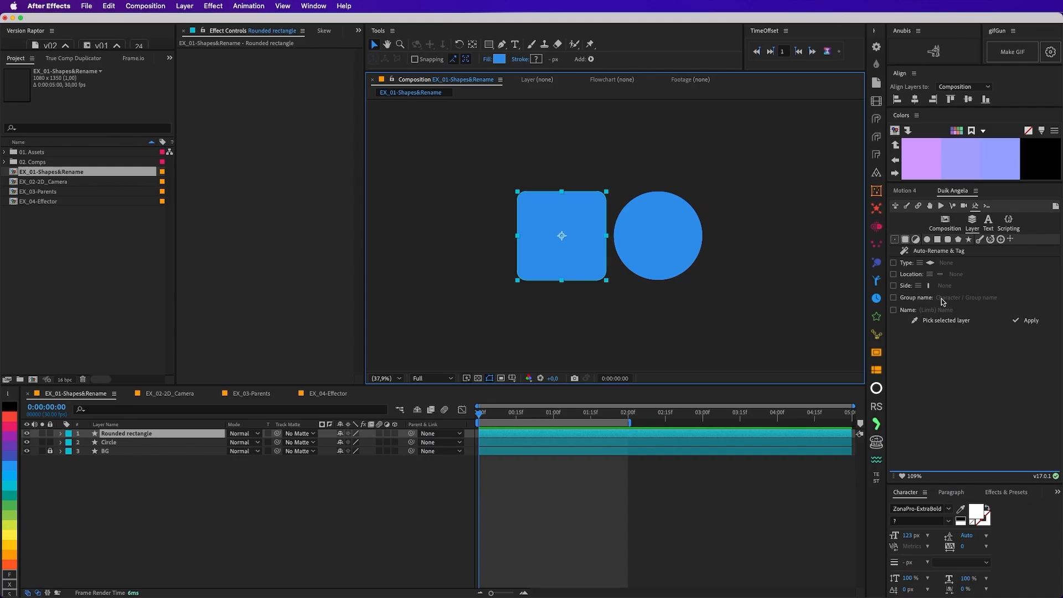
click(895, 239)
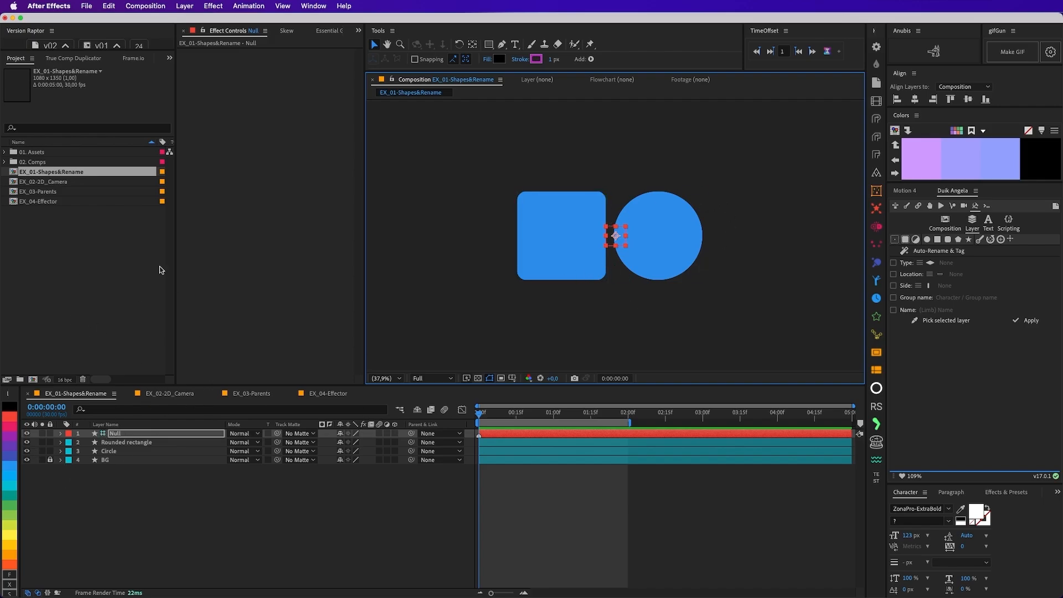
drag(616, 236, 652, 236)
key(super+z)
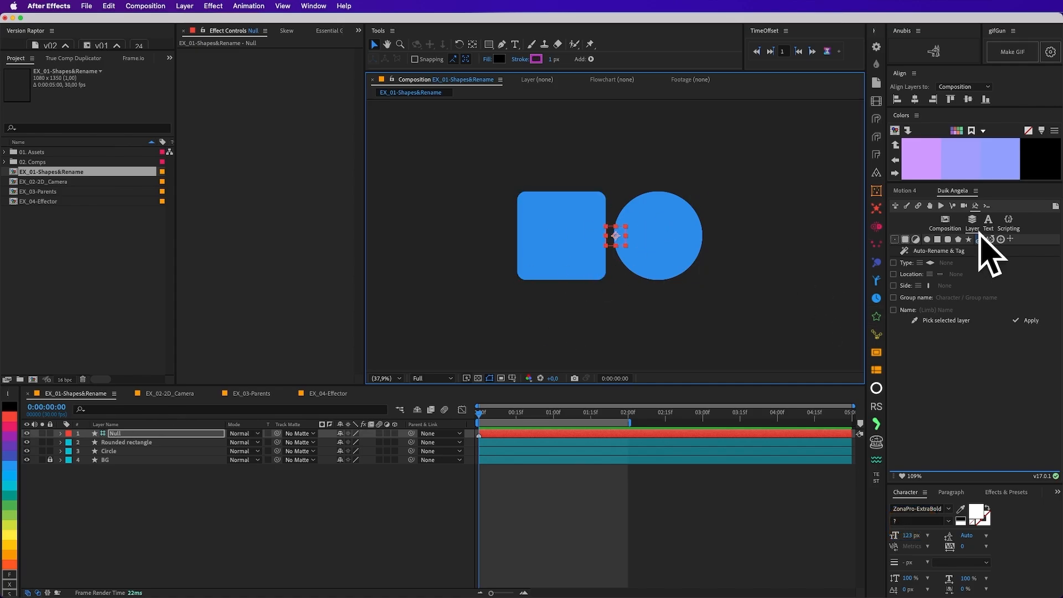
Add a Duik solid and an adjustment layer, and shift the adjustment layer horizontally so it partly overhangs the composition
click(906, 240)
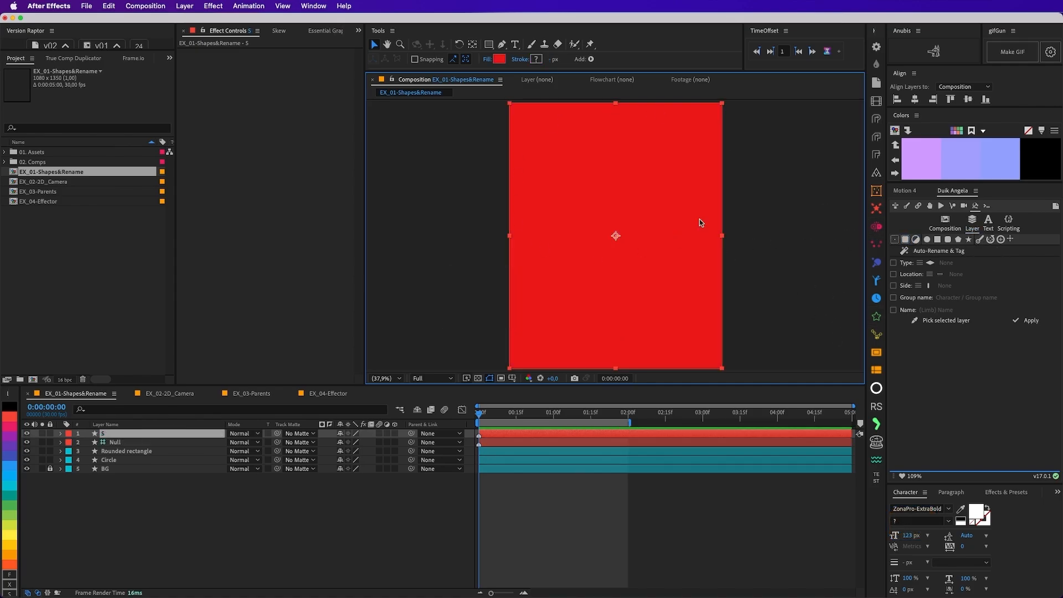
key(comma)
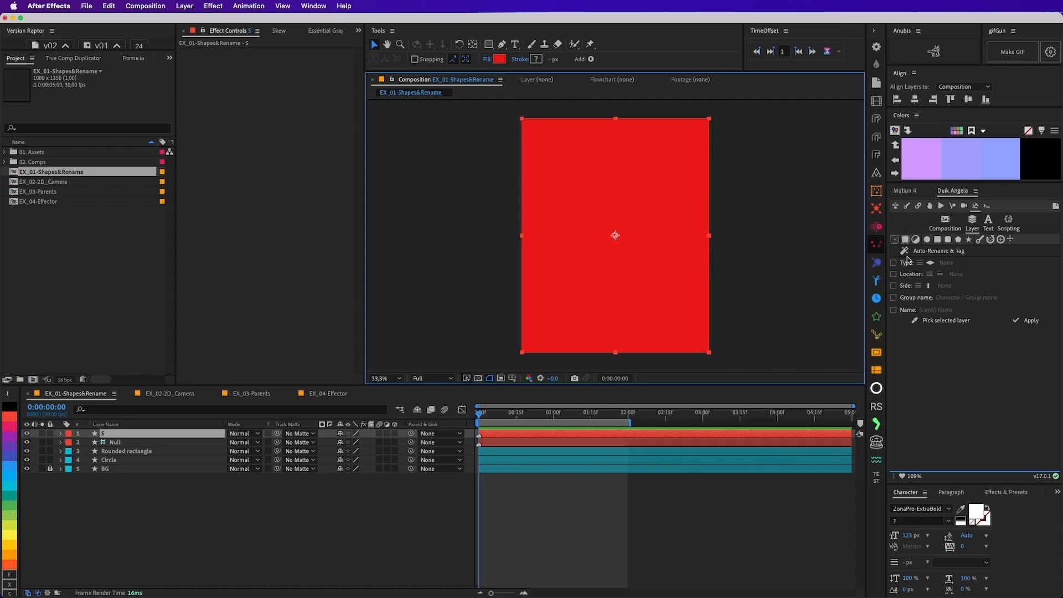
click(916, 239)
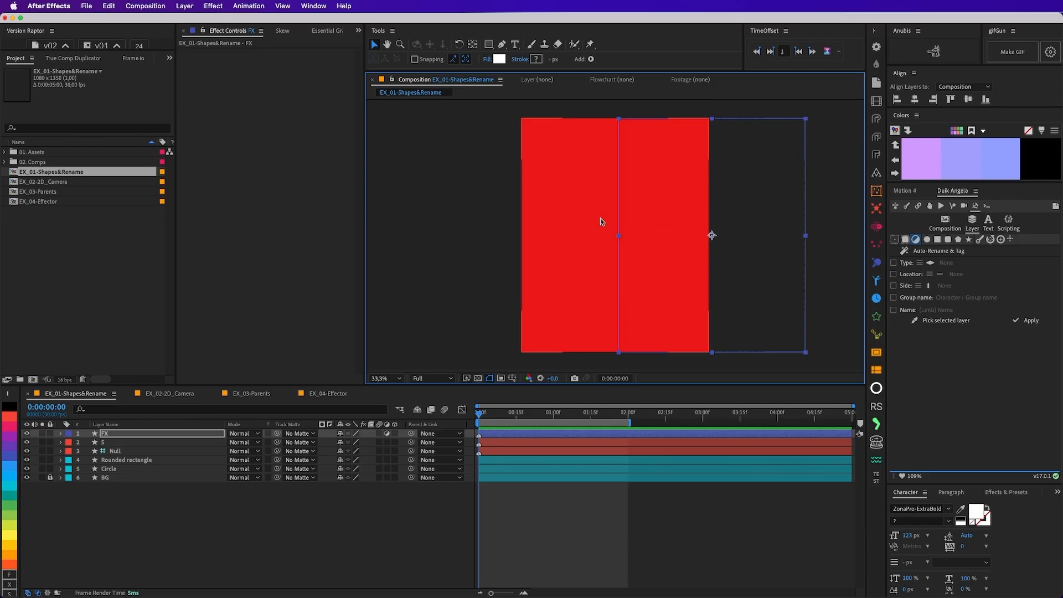
drag(668, 305, 604, 305)
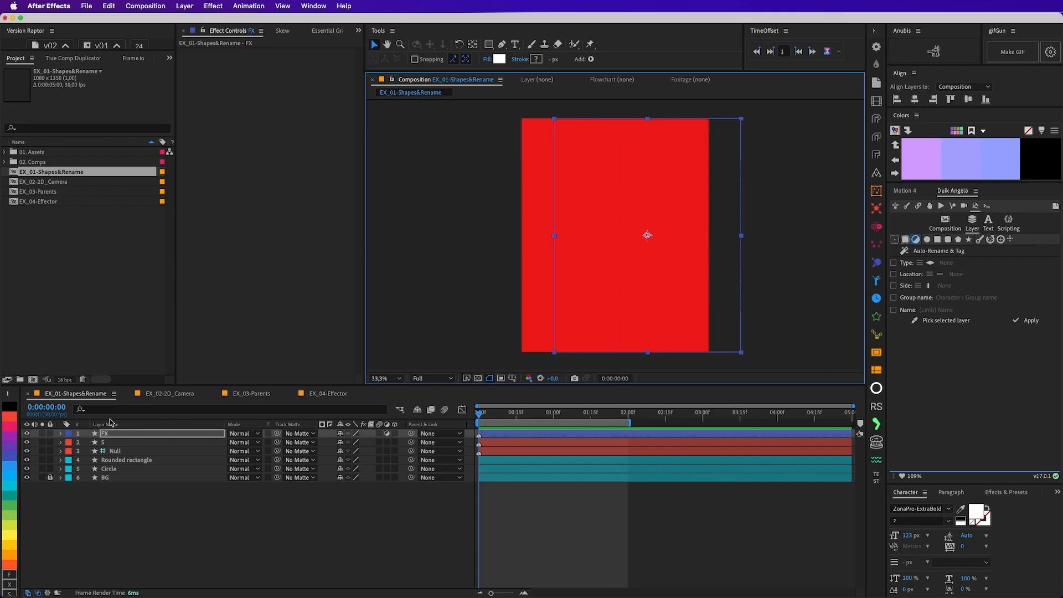
Delete the adjustment, solid and null layers, keeping the circle and rounded rectangle
shift+click(135, 452)
key(Delete)
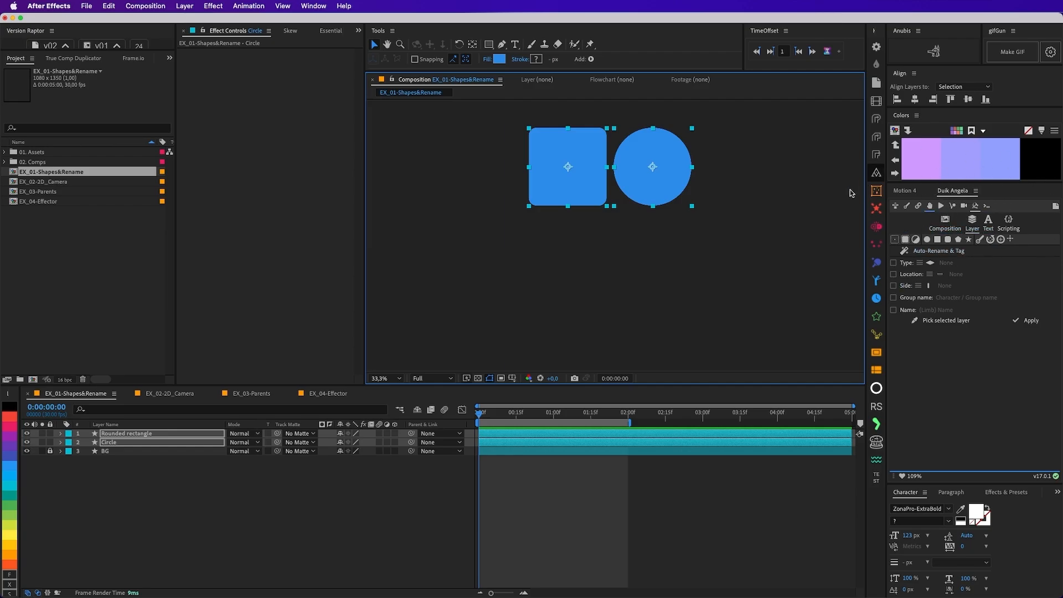
Duplicate the circle and rounded rectangle into a four-column, six-row grid, and colour the three middle rows within the composition pink and purple
click(942, 321)
key(super+d)
drag(527, 214, 565, 355)
key(super+d)
drag(507, 370, 728, 161)
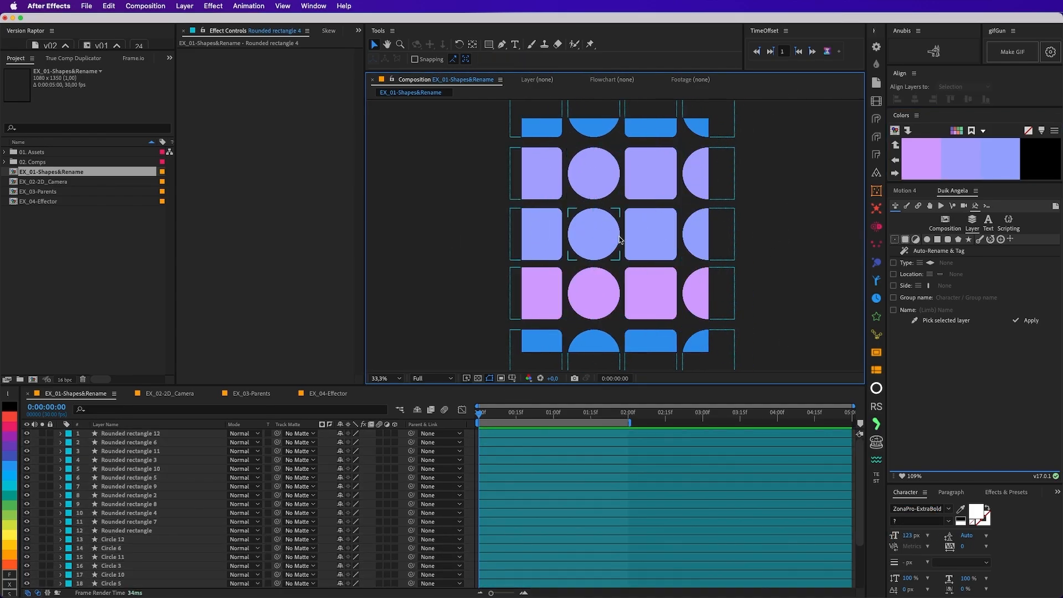
Delete the extra row of shapes lying below the composition
scroll(585, 229, down, 2)
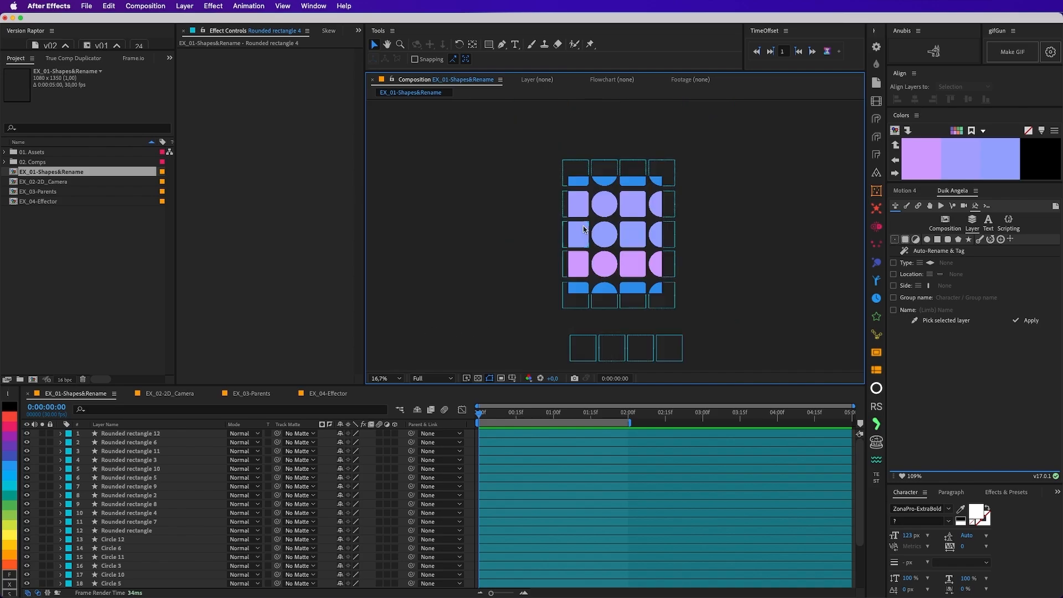
drag(693, 324, 562, 371)
key(Delete)
key(comma)
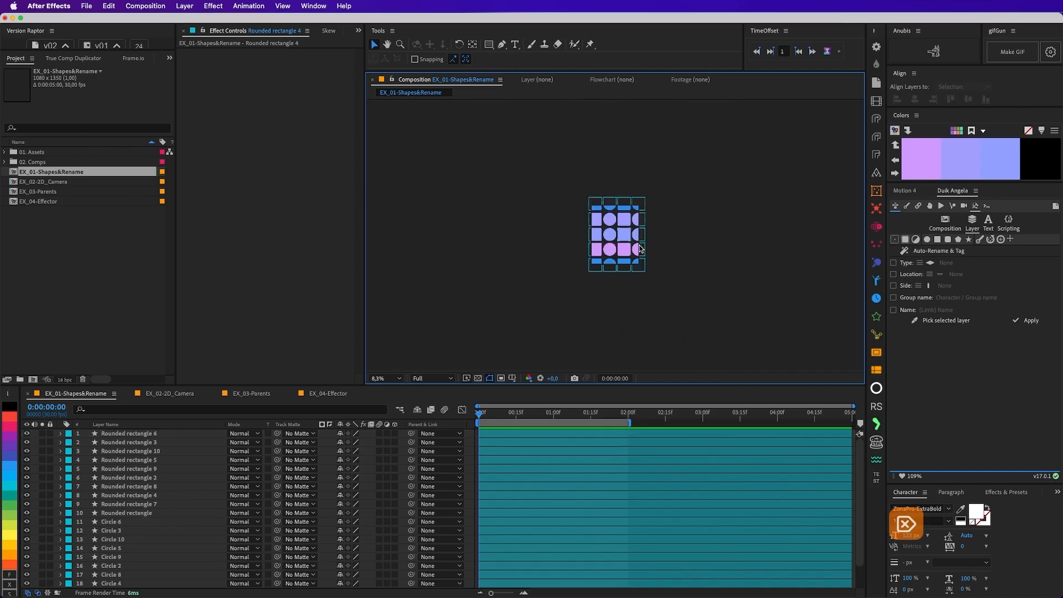
Select all the grid shapes, centre them horizontally over the composition, and clear the selection
key(period)
key(ctrl+a)
click(681, 240)
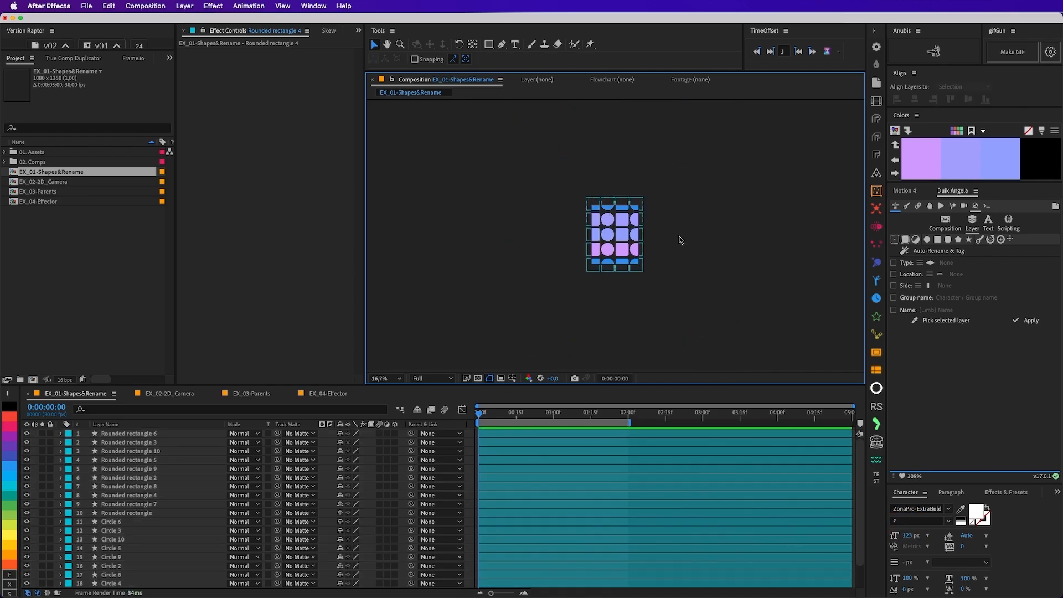
Rename all the grid shape layers with Duik's text Rename tool, using the name Shape, the suffix // and numbering from 001
click(989, 228)
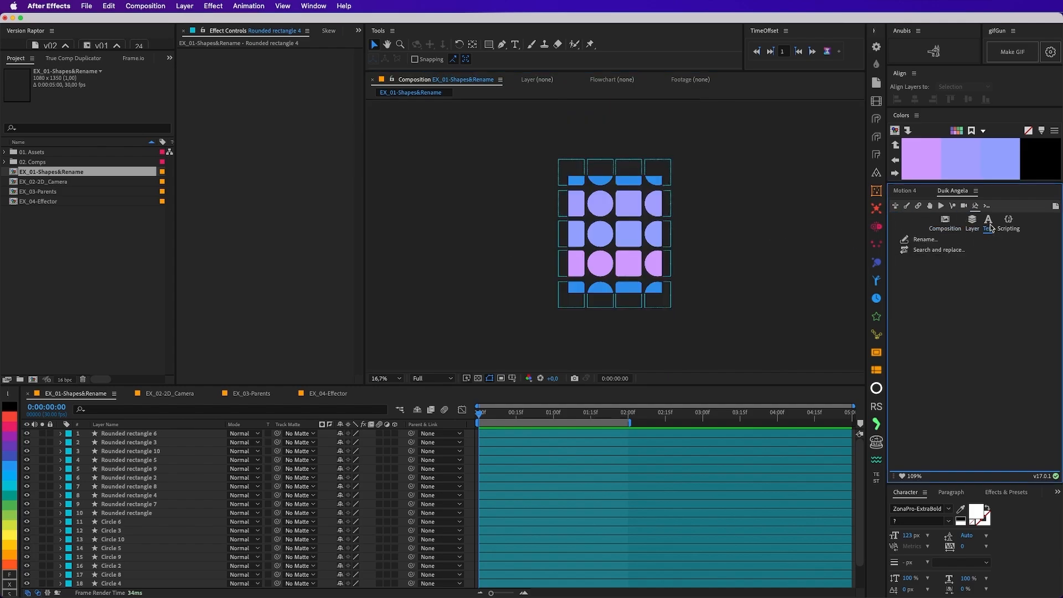
click(920, 240)
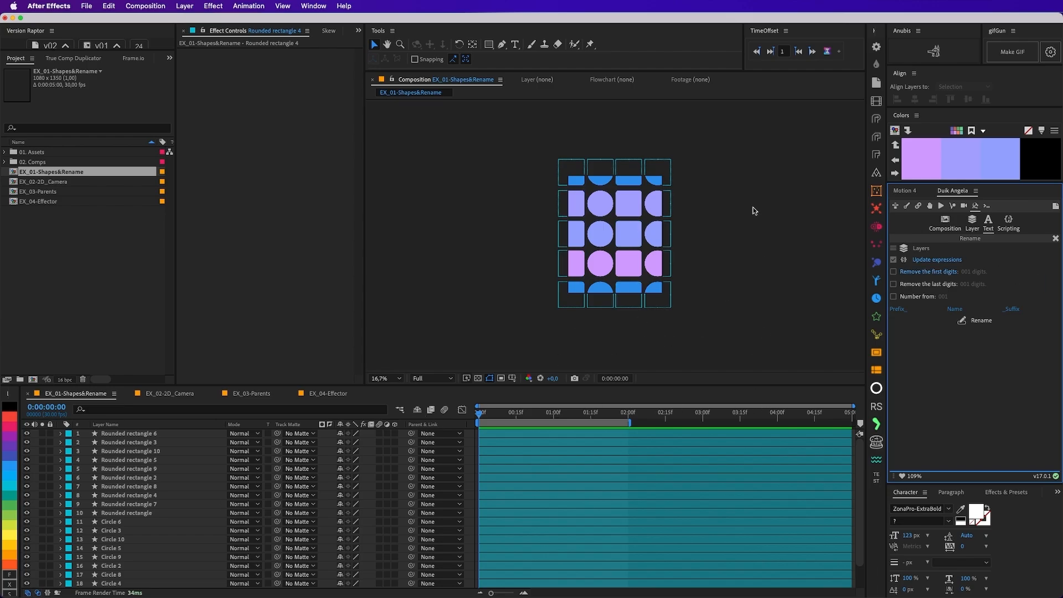
drag(710, 148, 529, 331)
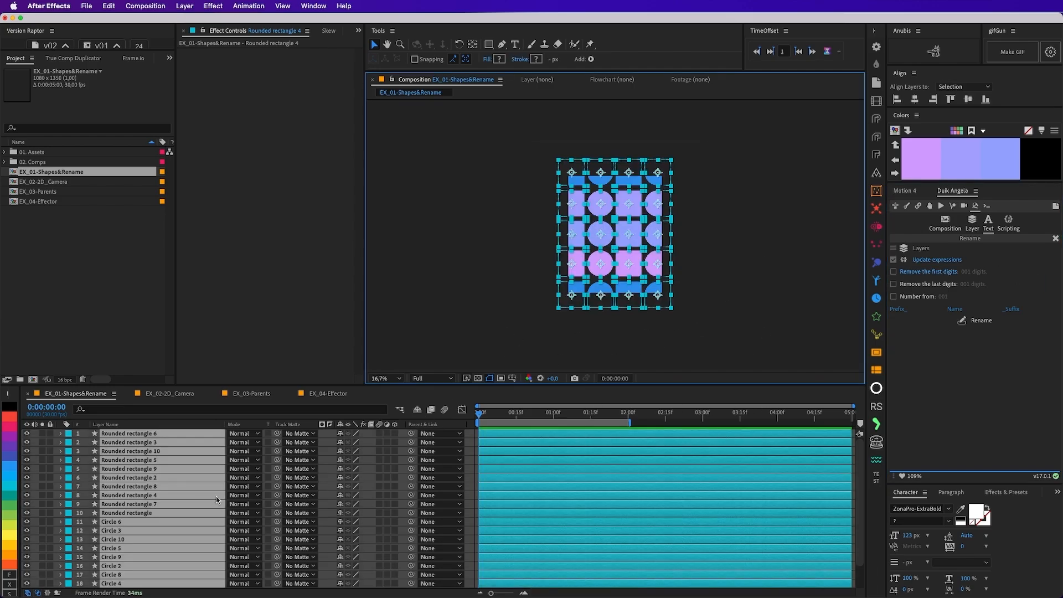
scroll(143, 515, down, 2)
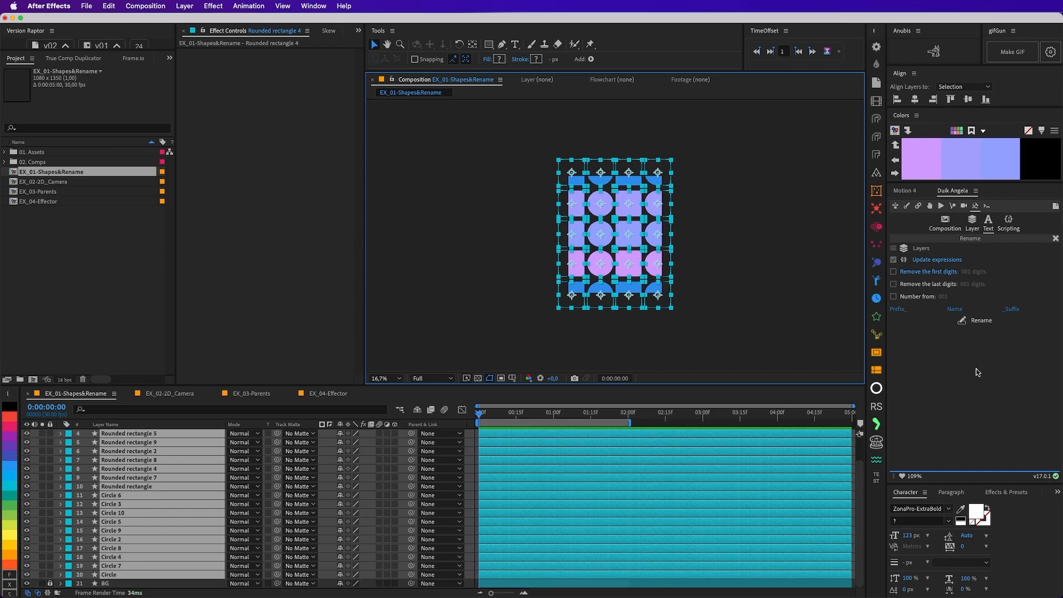
click(966, 313)
text(Shape)
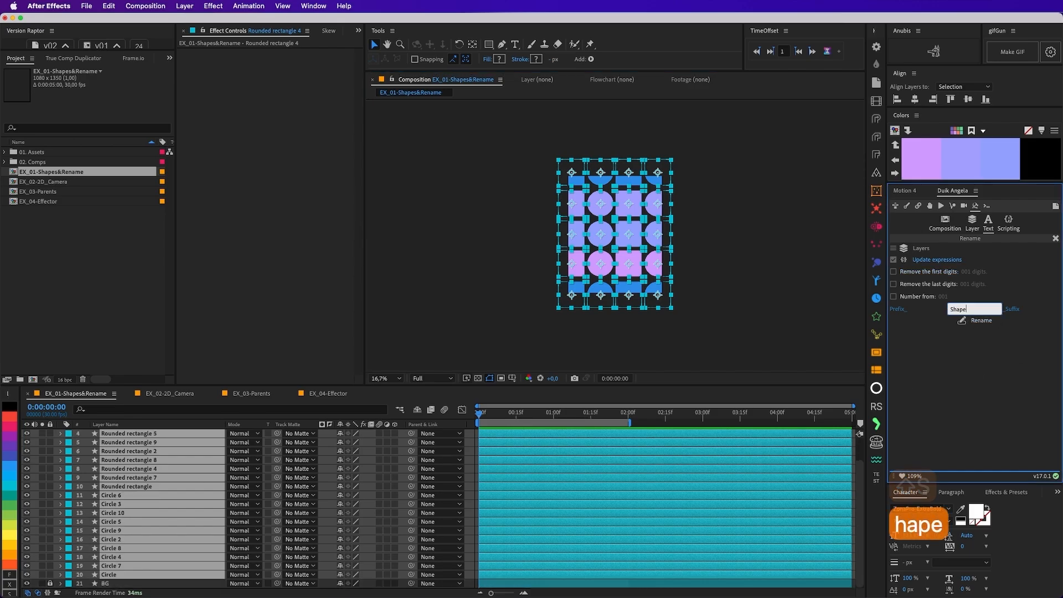
click(1017, 310)
text(//)
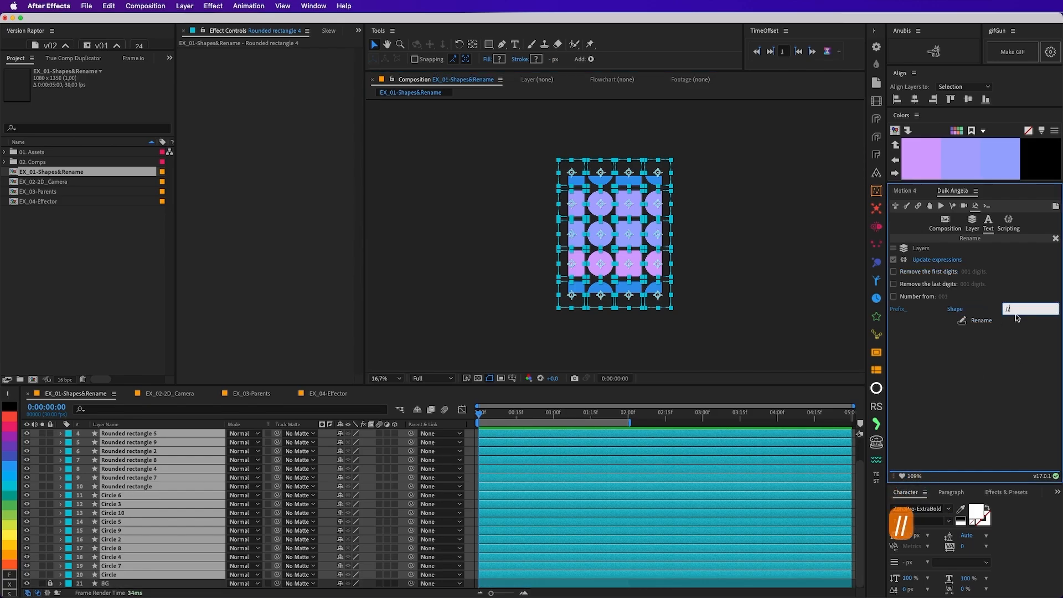
click(902, 298)
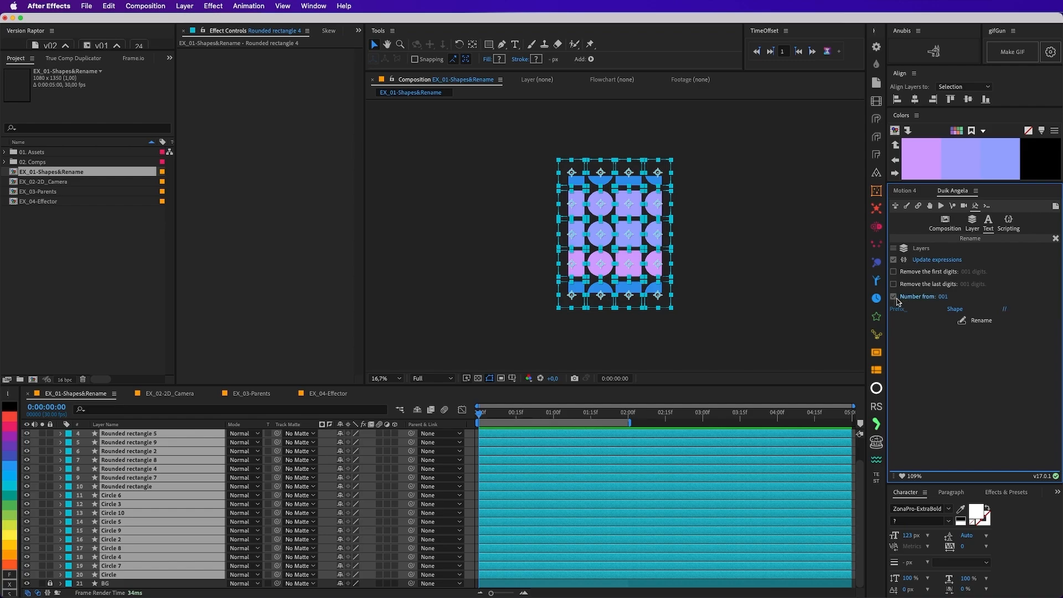
click(972, 324)
scroll(187, 464, up, 3)
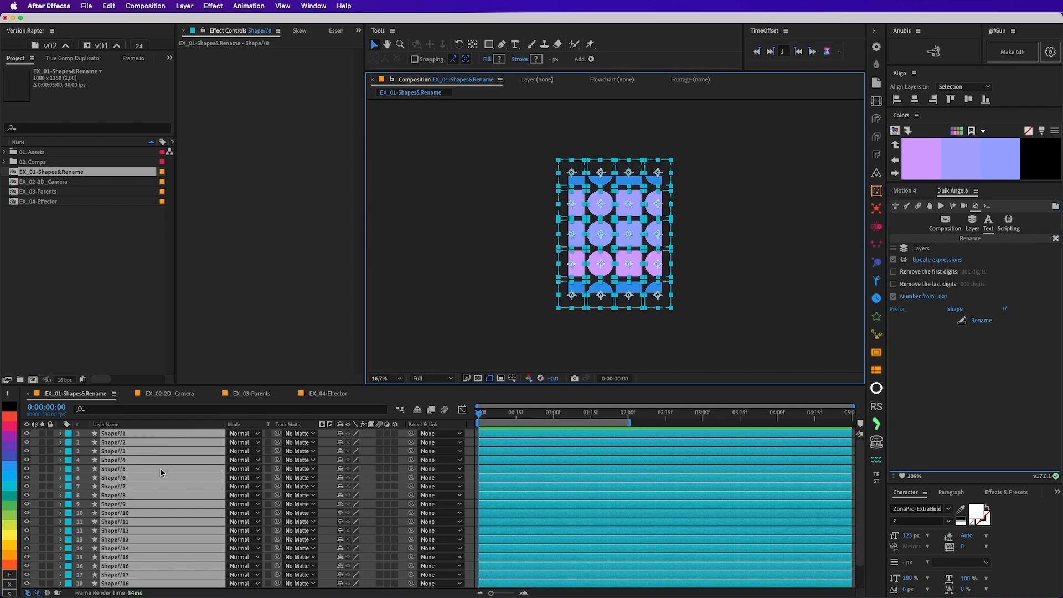
click(147, 456)
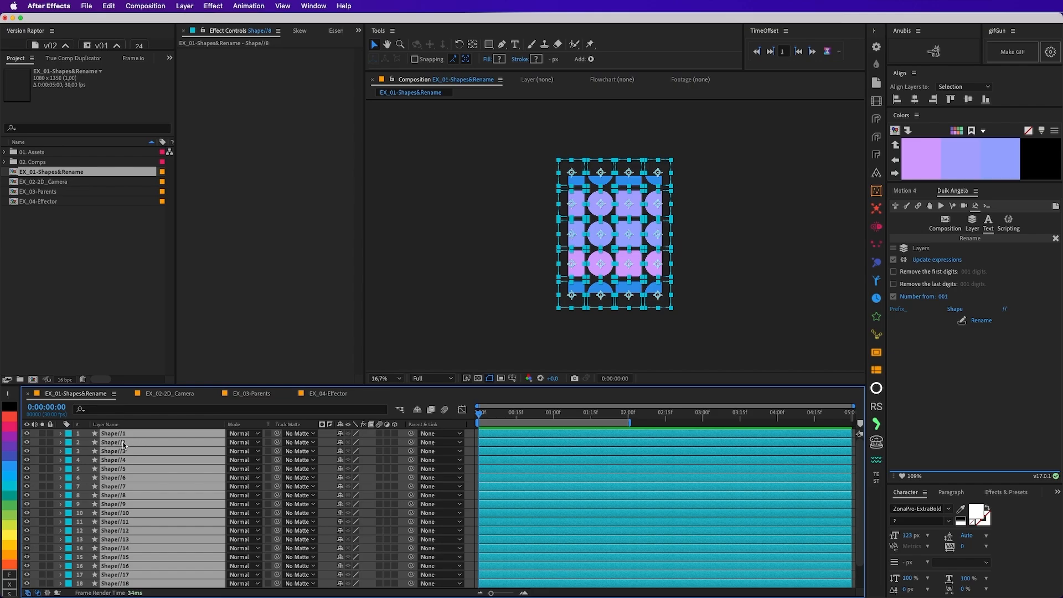
scroll(123, 439, down, 1)
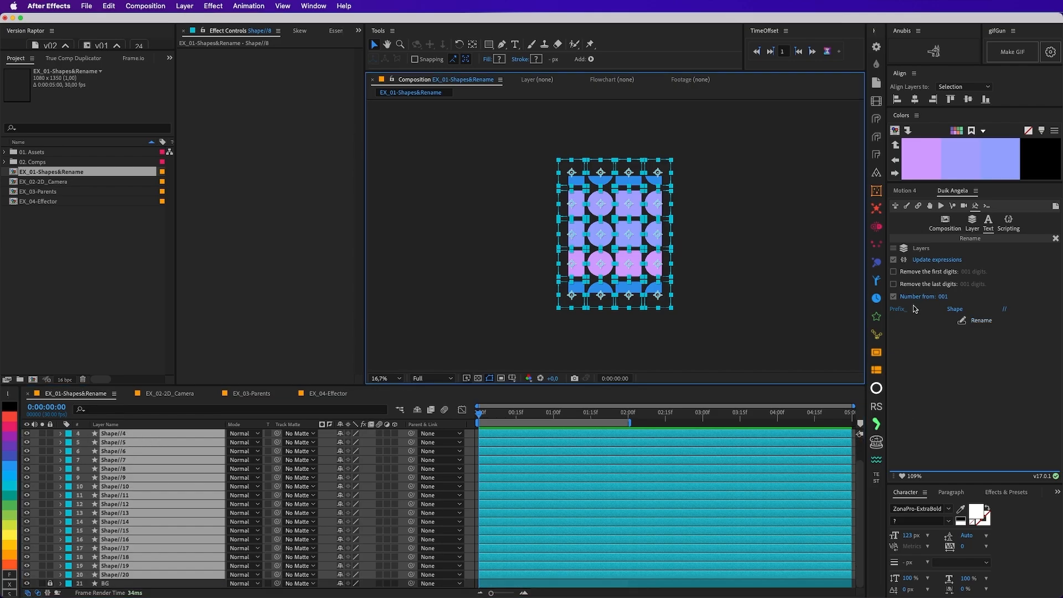
Close the Rename tool and open the EX_02-2D_Camera composition
click(983, 271)
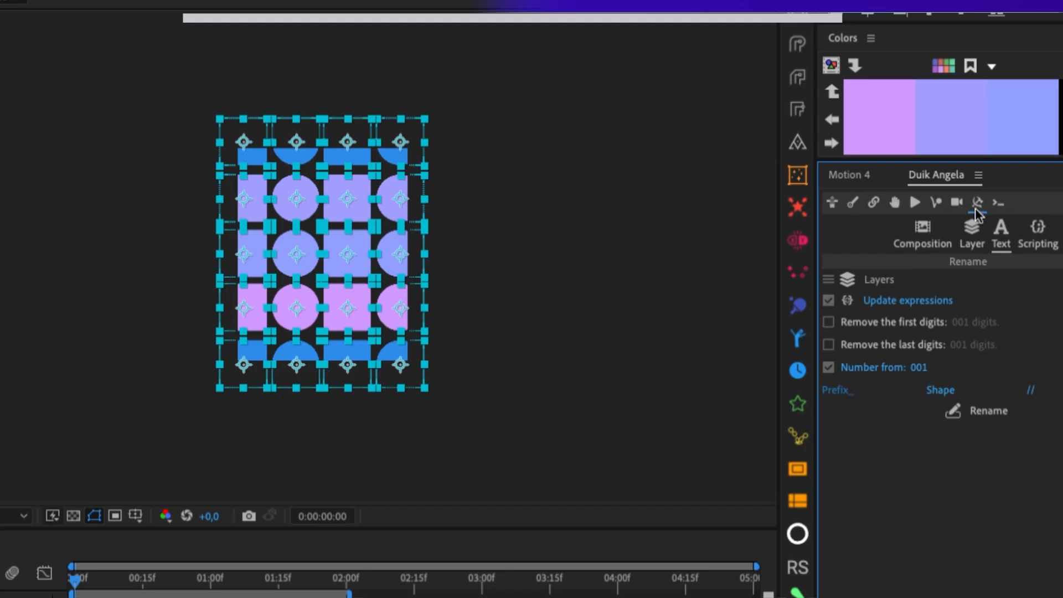
key(alt+super+8)
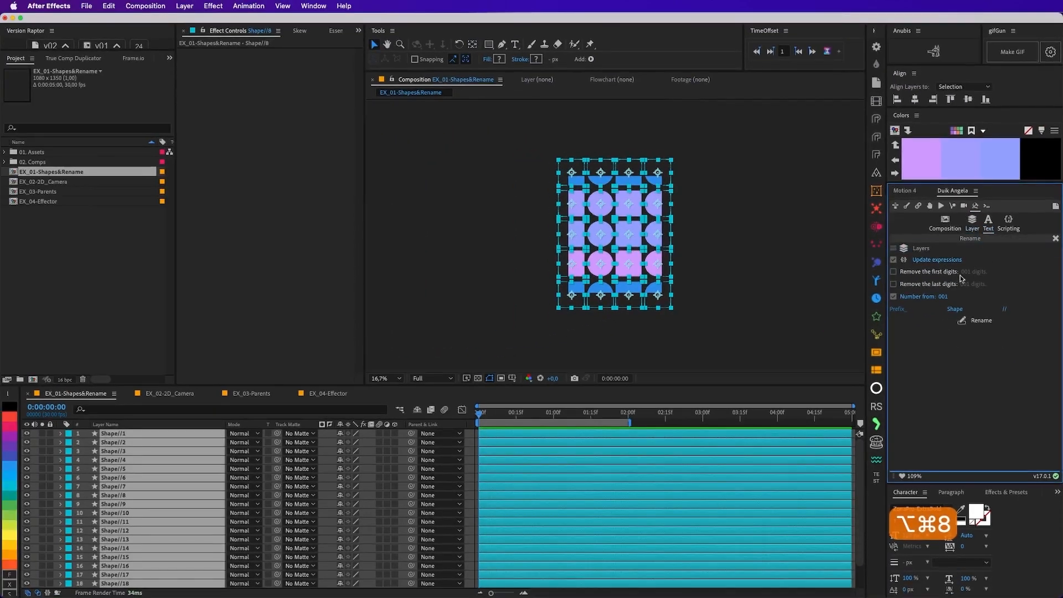
click(1056, 239)
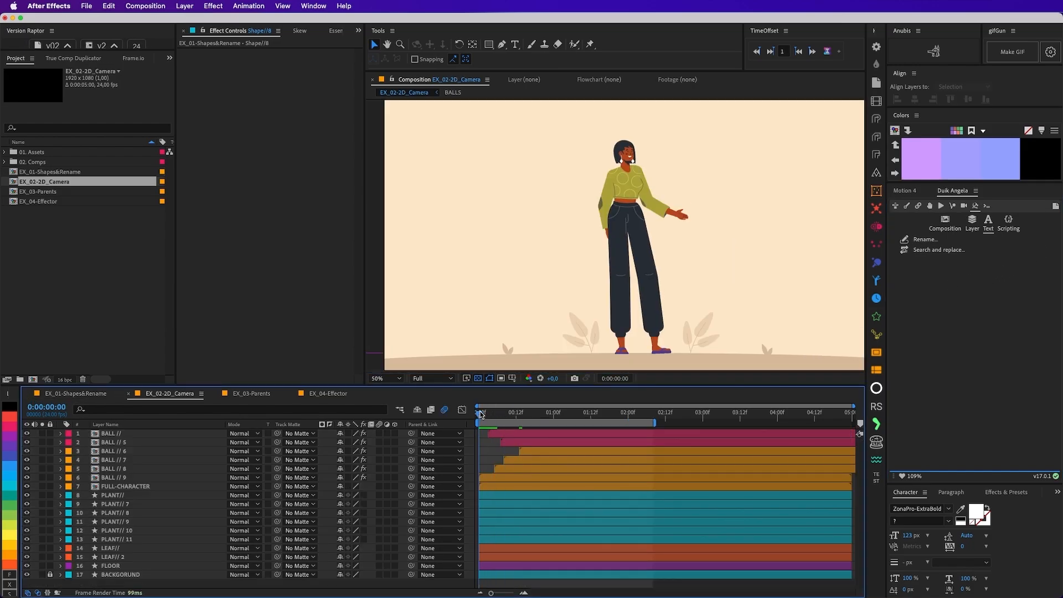
Create a Duik 2D Camera in the character composition, enlarge the timeline area and fit the composition in the viewer
click(966, 207)
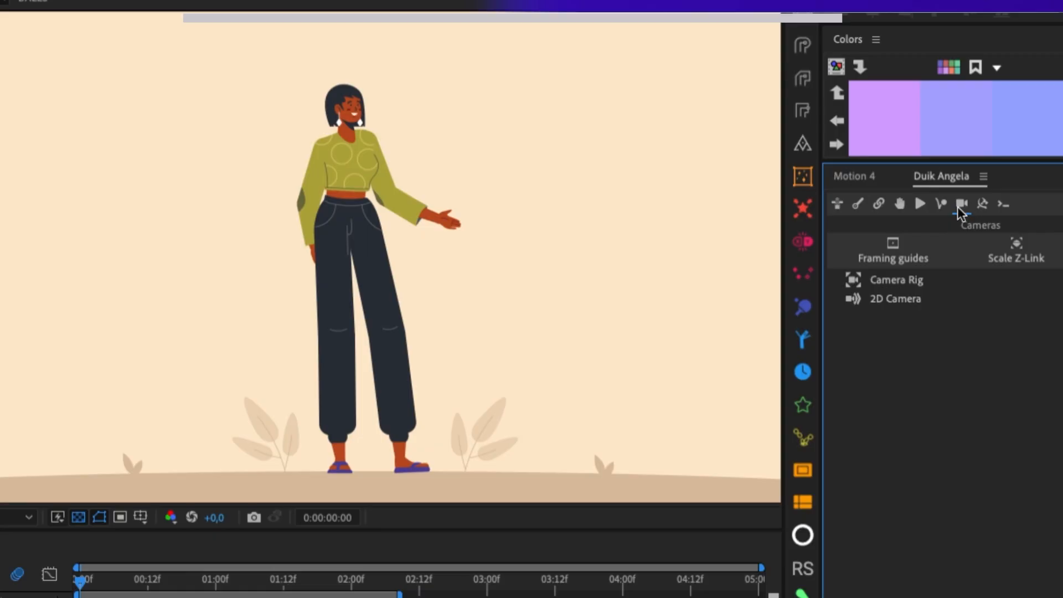
key(alt+super+8)
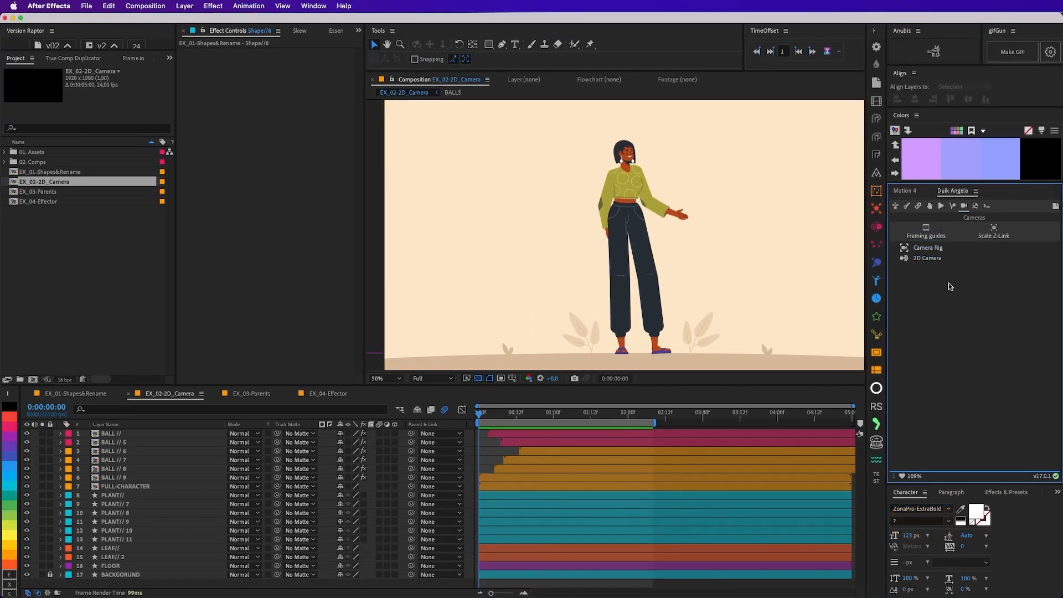
click(922, 258)
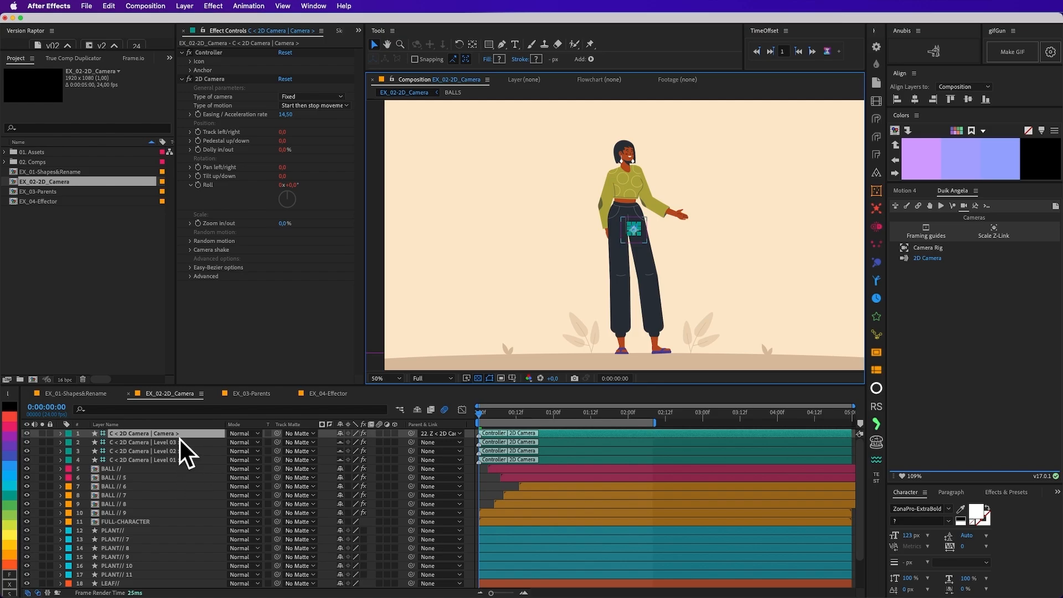
drag(354, 384, 355, 354)
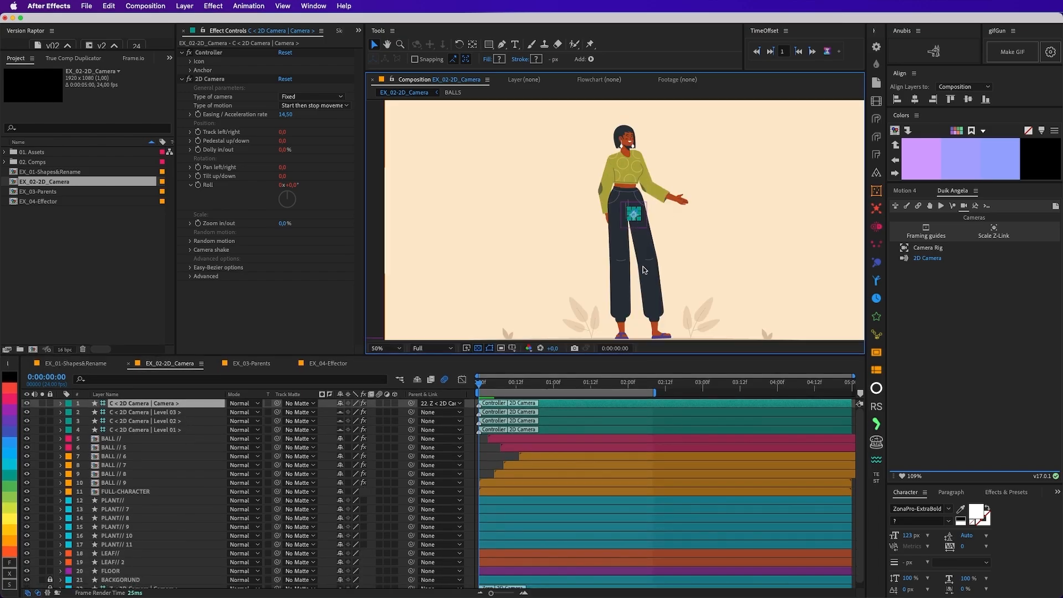
key(shift+slash)
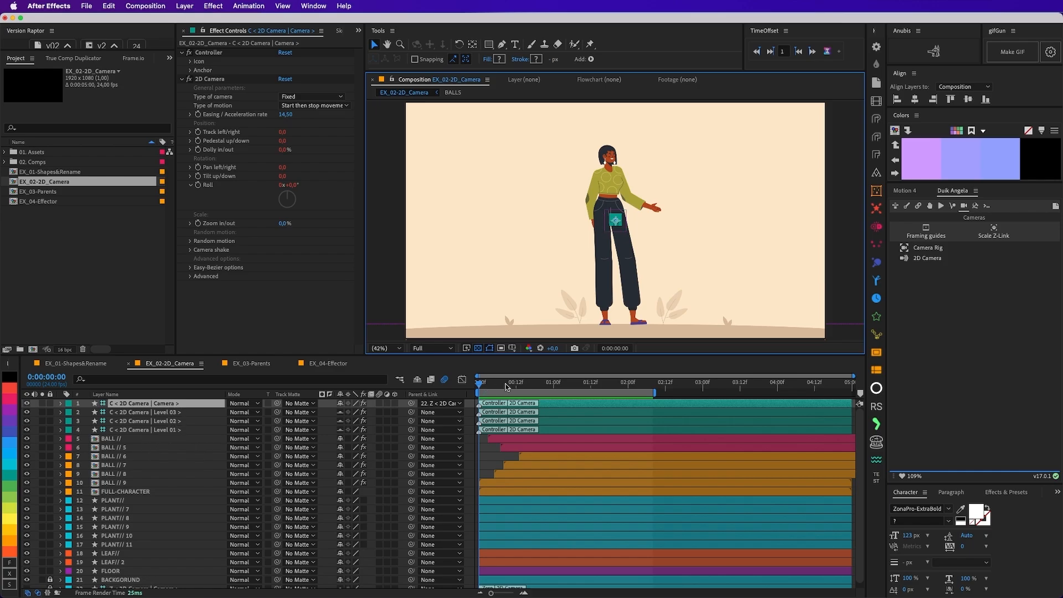
Go to frame 14 and parent the BALL // and BALL // 5 layers to the 2D camera's Level 01 controller
drag(507, 387, 522, 386)
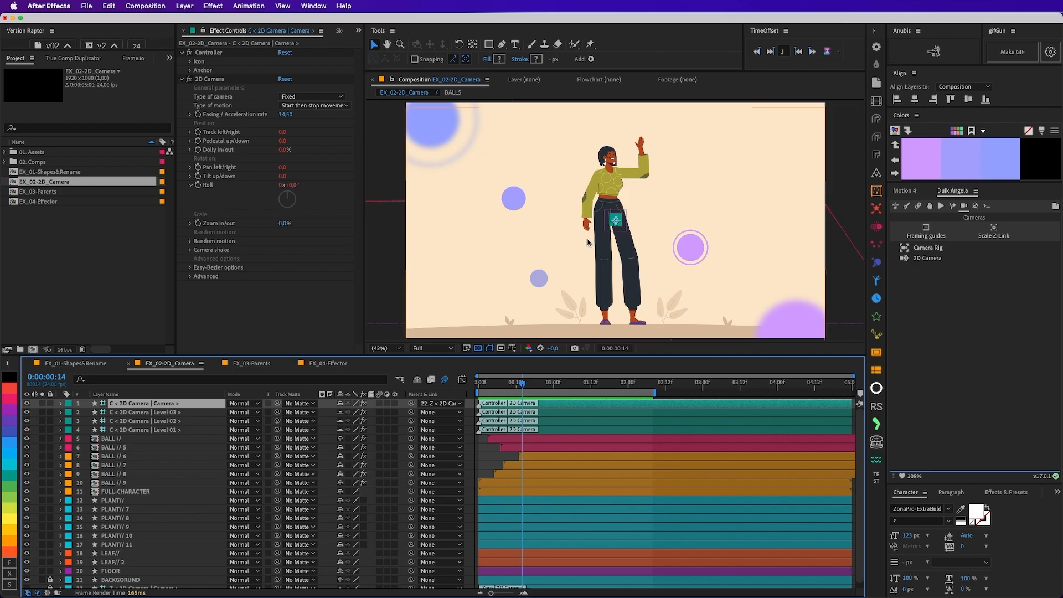
click(127, 438)
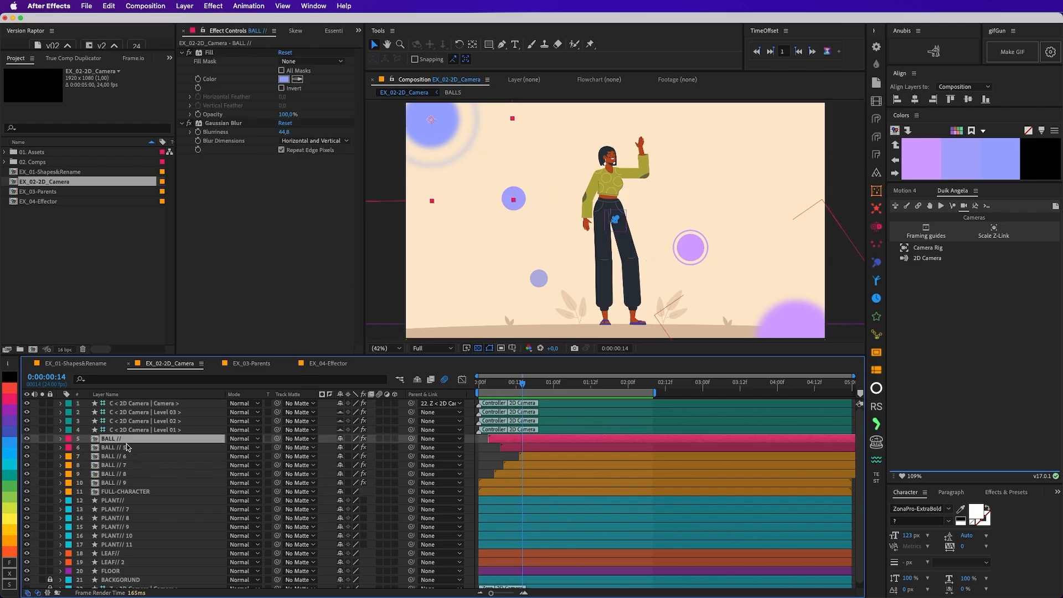
shift+click(86, 448)
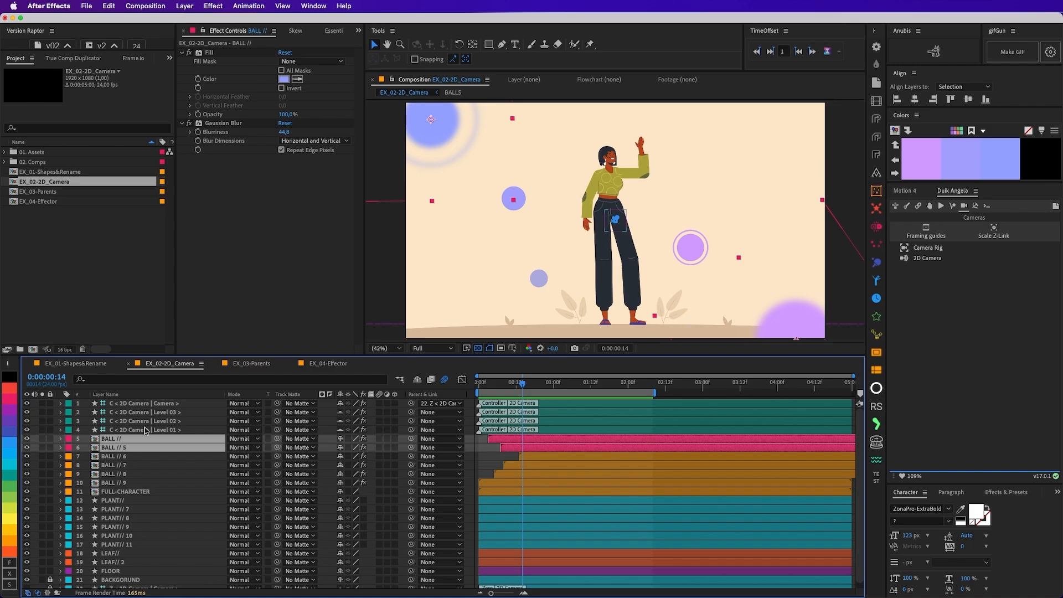
drag(411, 439, 142, 430)
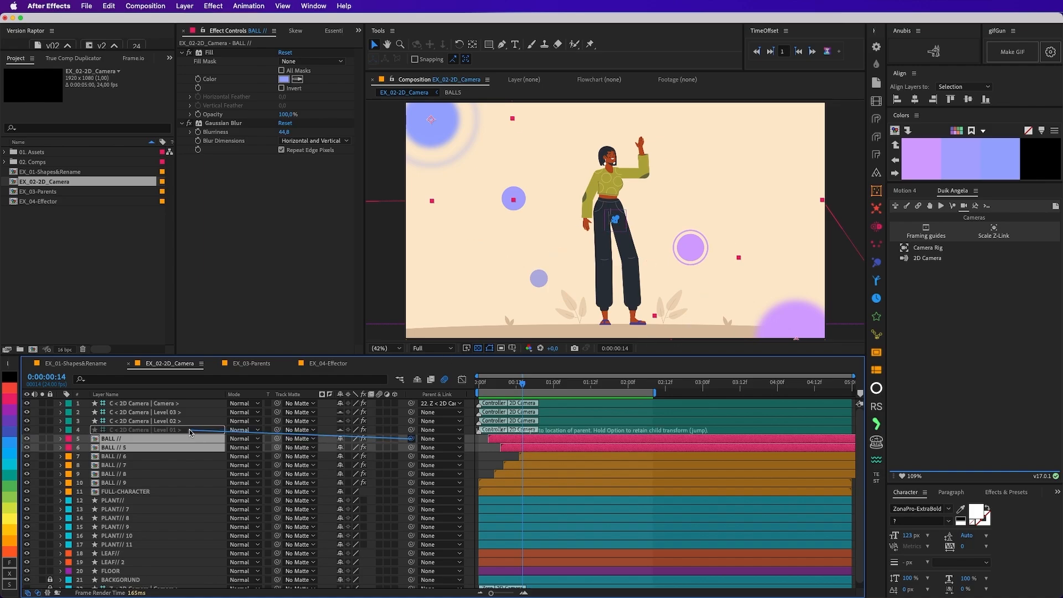
Parent the BALL // 6 to BALL // 9 layers and FULL-CHARACTER to the 2D camera's Level 02 controller
click(133, 455)
shift+click(129, 492)
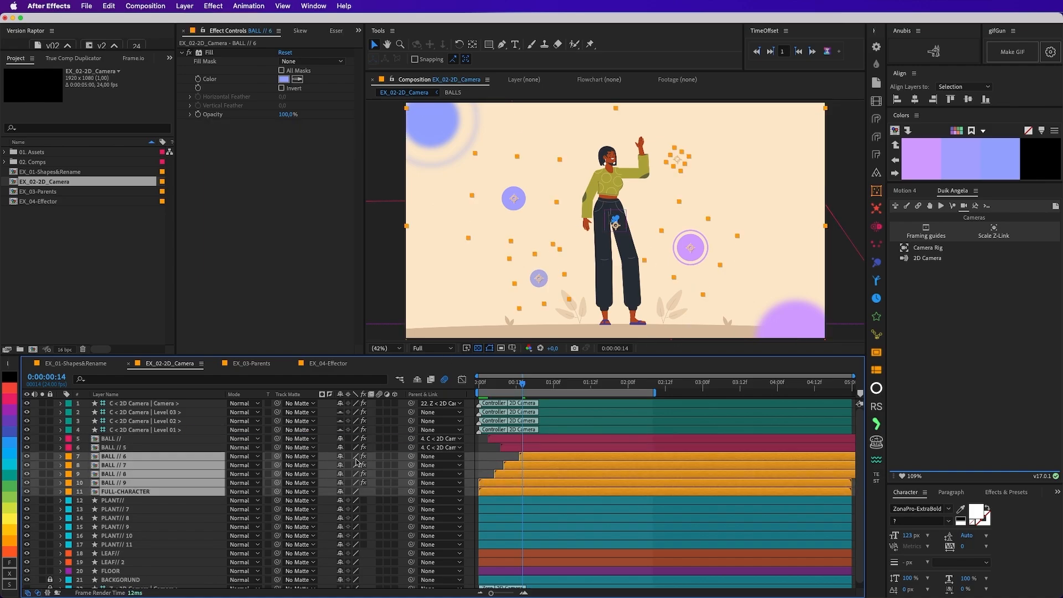
drag(410, 455, 177, 423)
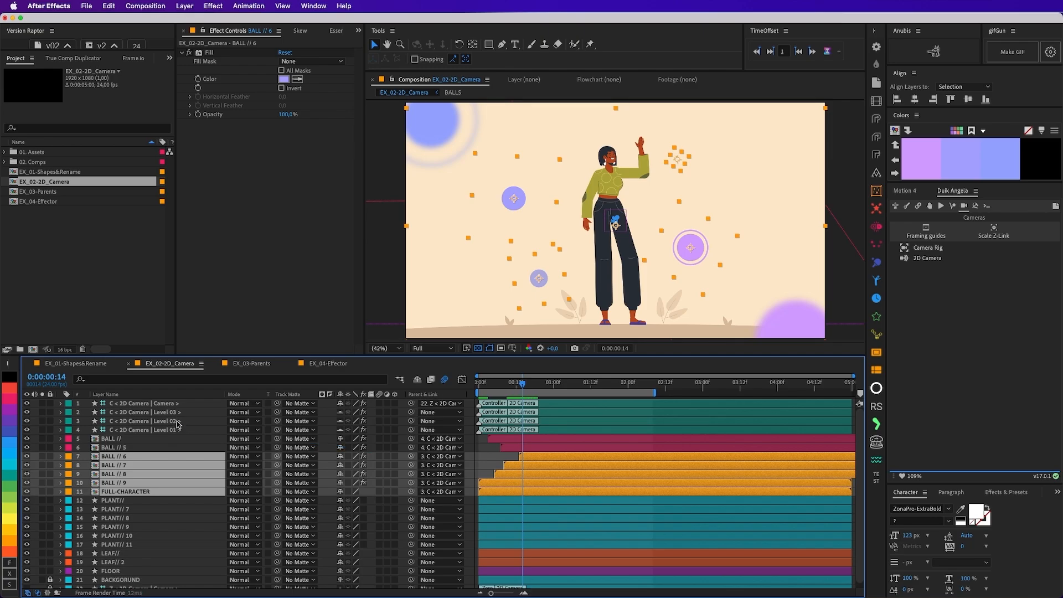
Parent all the PLANT, LEAF and FLOOR layers to the 2D camera's Level 03 controller
click(671, 318)
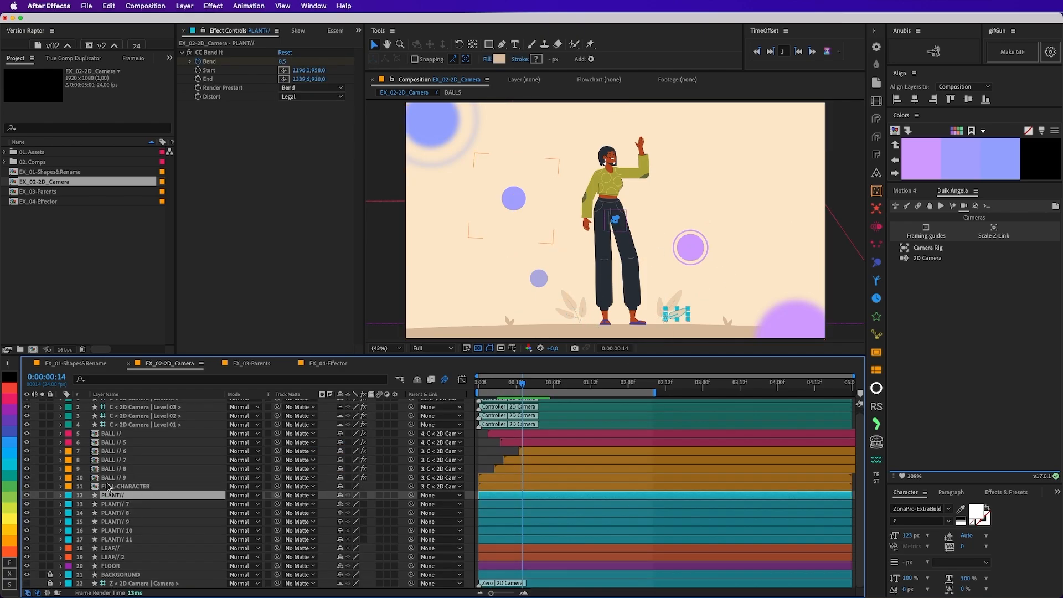
shift+click(127, 566)
scroll(210, 494, up, 1)
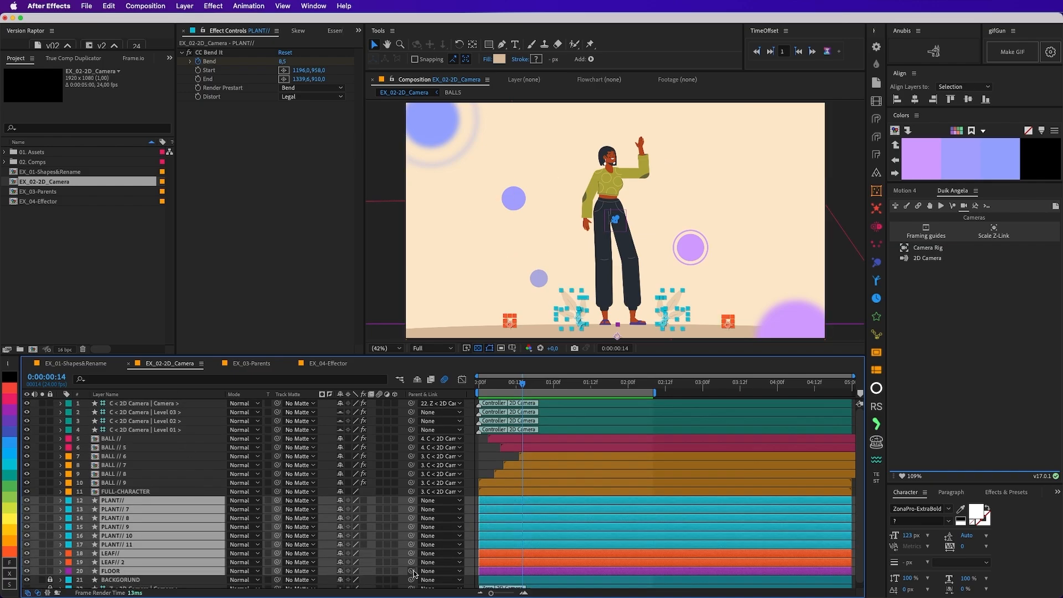
drag(411, 571, 173, 414)
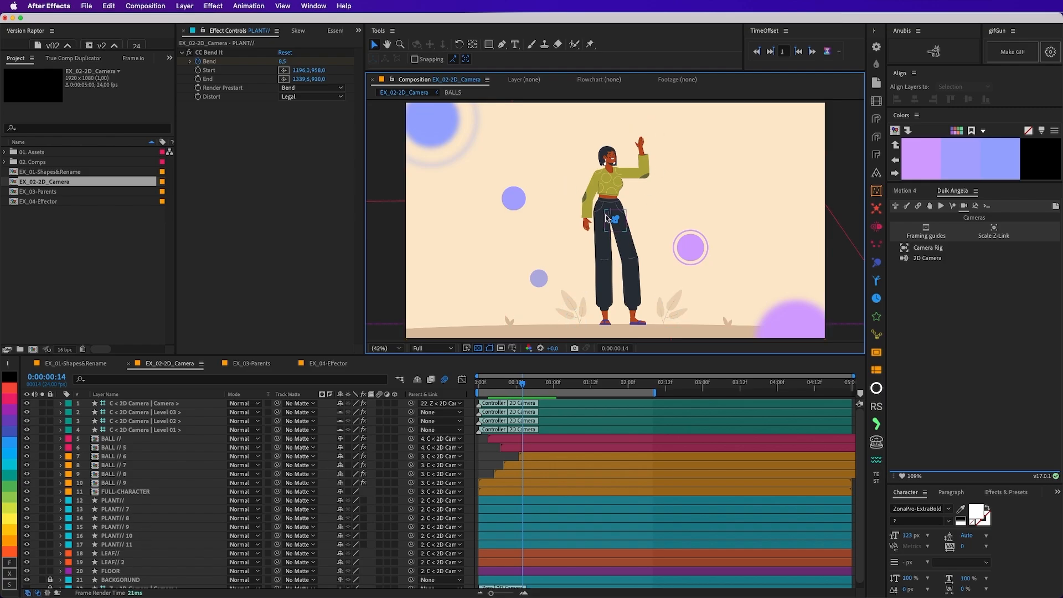
Move the main 2D camera controller around the scene to test the parallax, and bring it back near the centre
drag(613, 221, 462, 324)
drag(522, 223, 658, 206)
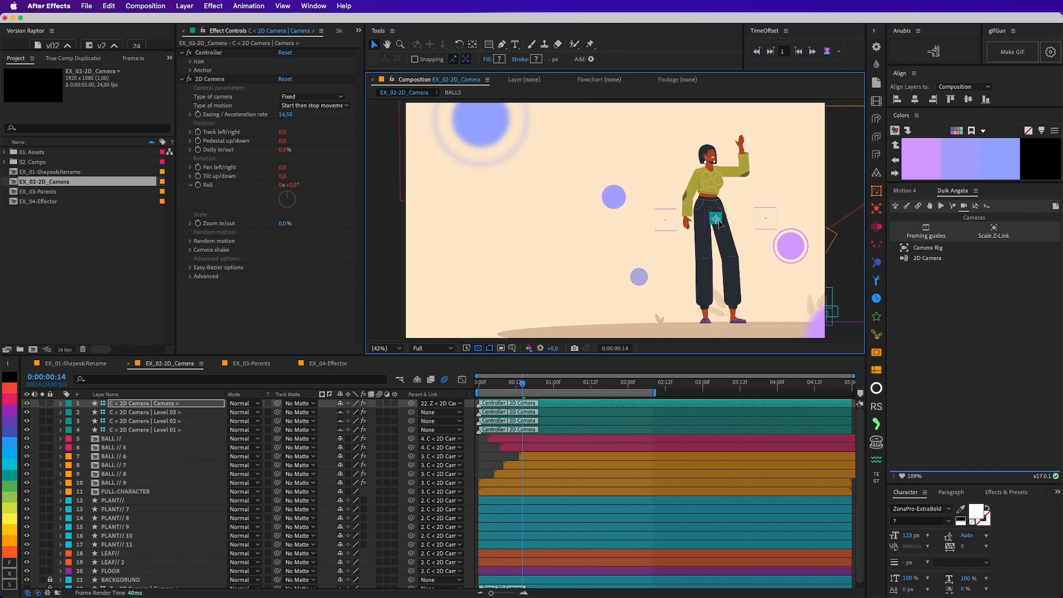
drag(720, 223, 607, 218)
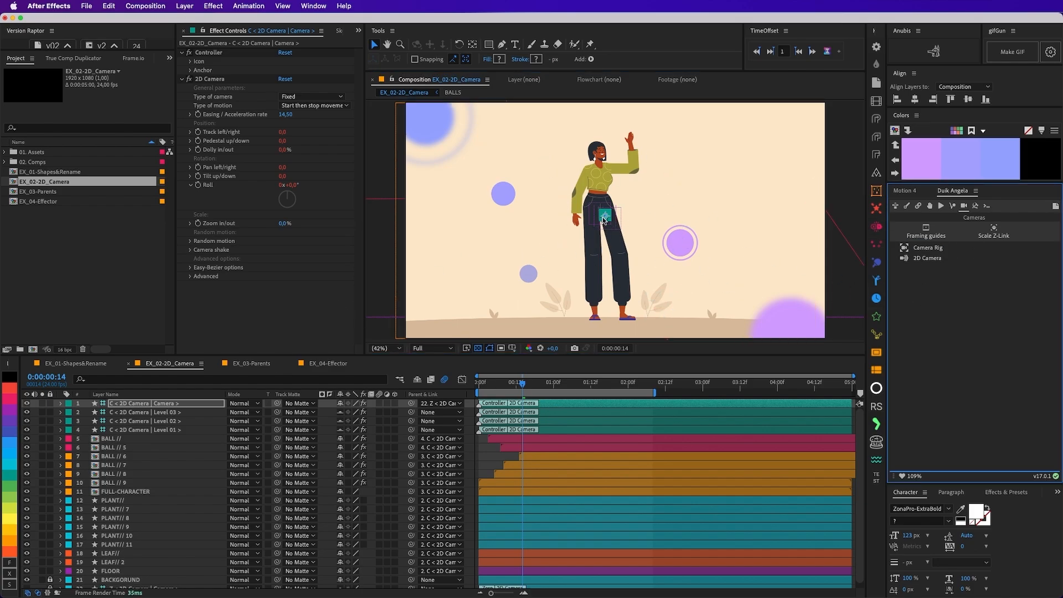
mouse_move(607, 215)
mouse_down()
mouse_move(675, 207)
mouse_move(615, 217)
mouse_up()
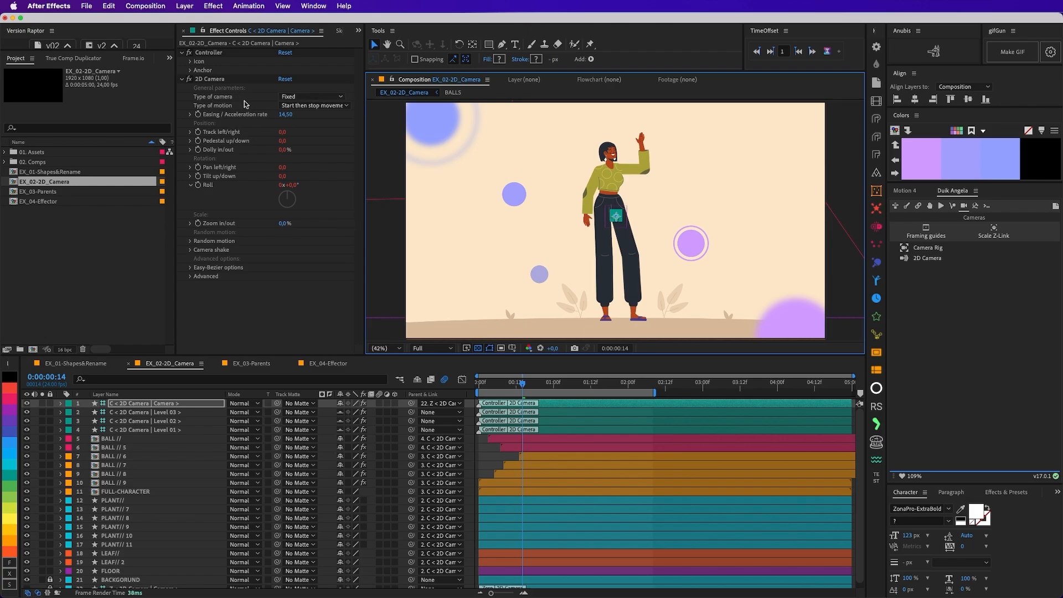
Set the 2D Camera's type of camera to Handheld and preview the animation from the first frame
click(296, 99)
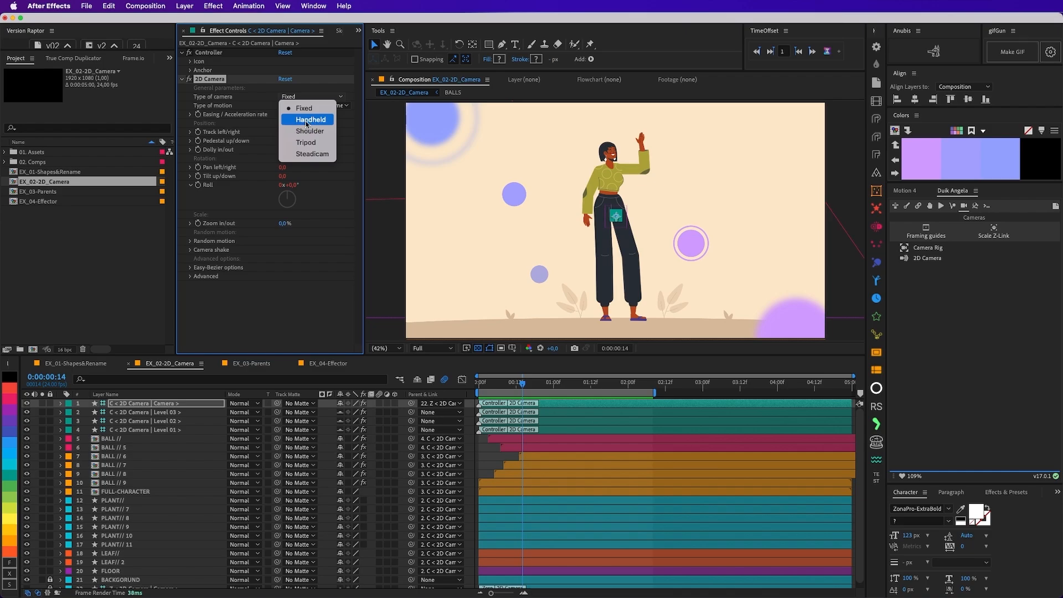
click(307, 120)
click(480, 390)
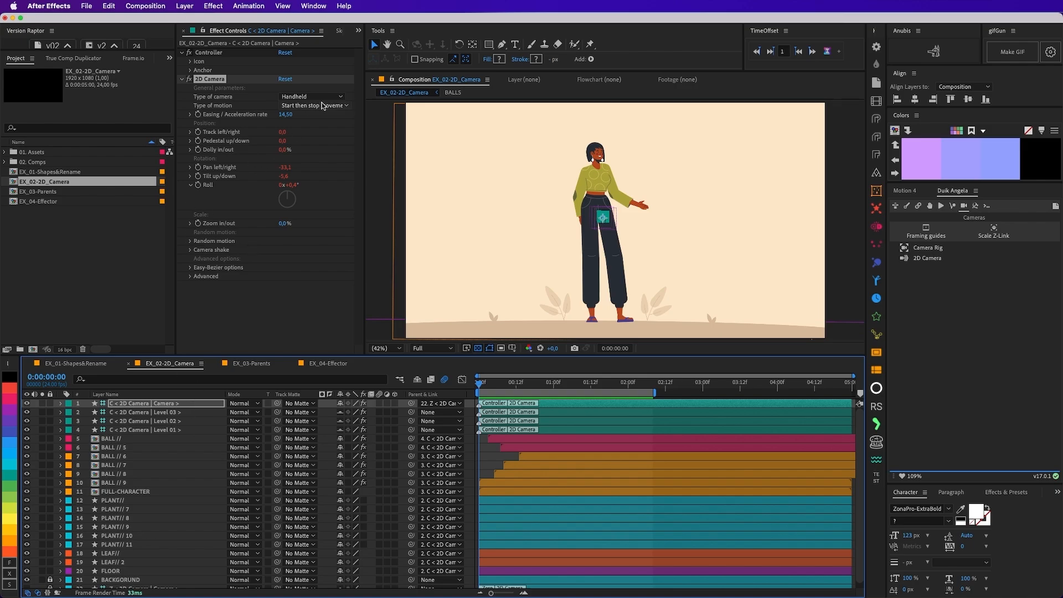
key(space)
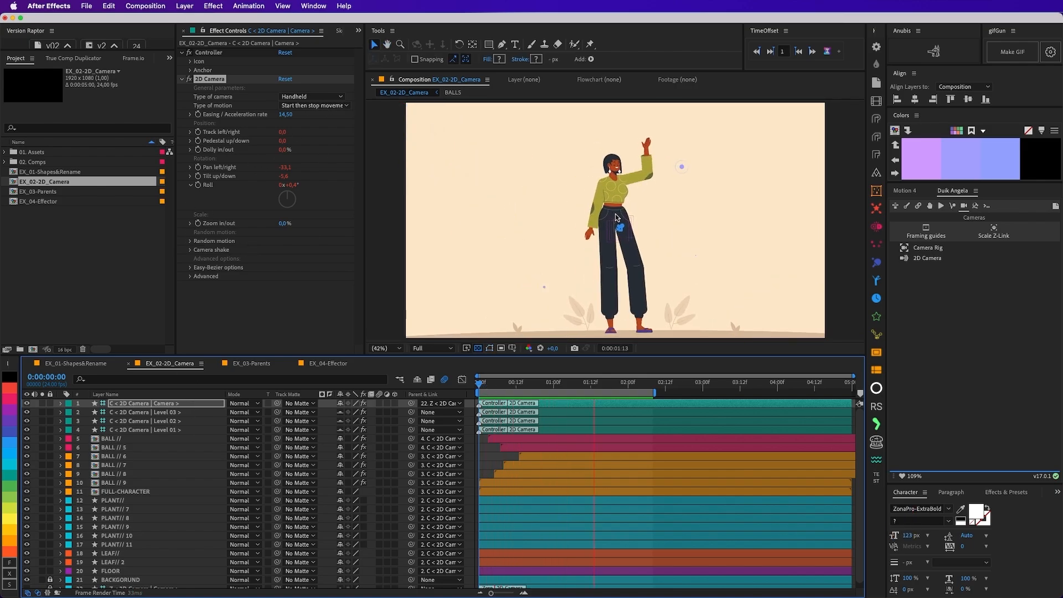
key(space)
key(space)
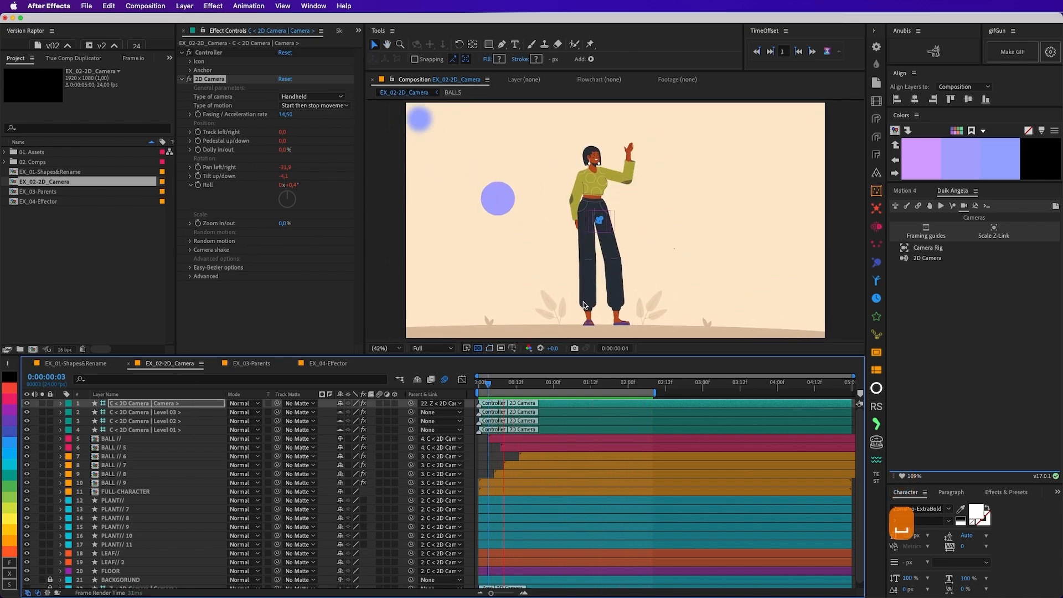
key(space)
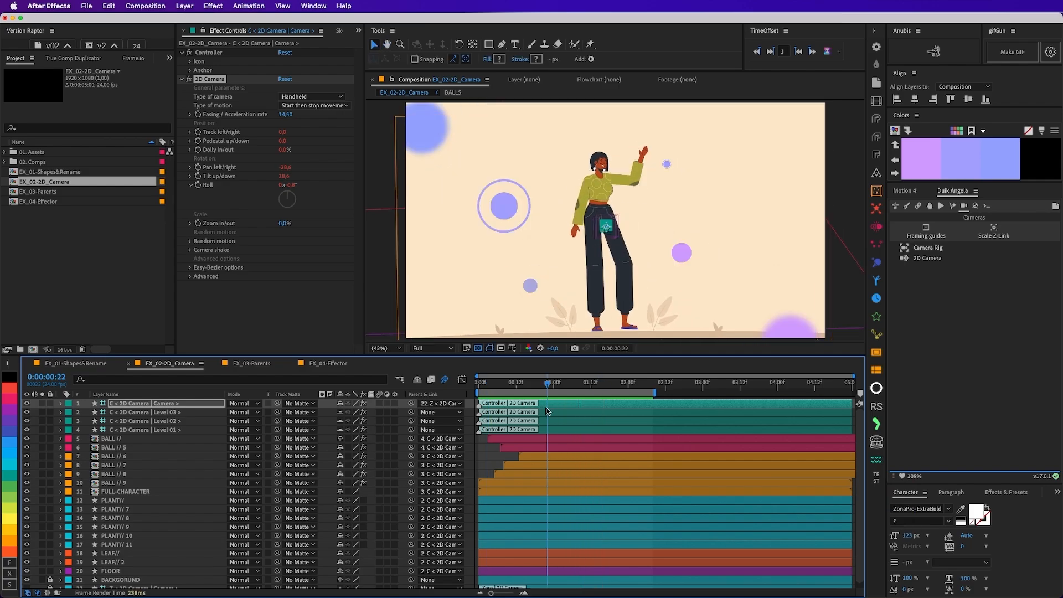
Set the 2D Camera's type of camera to Steadicam and preview the animation from the first frame
click(290, 98)
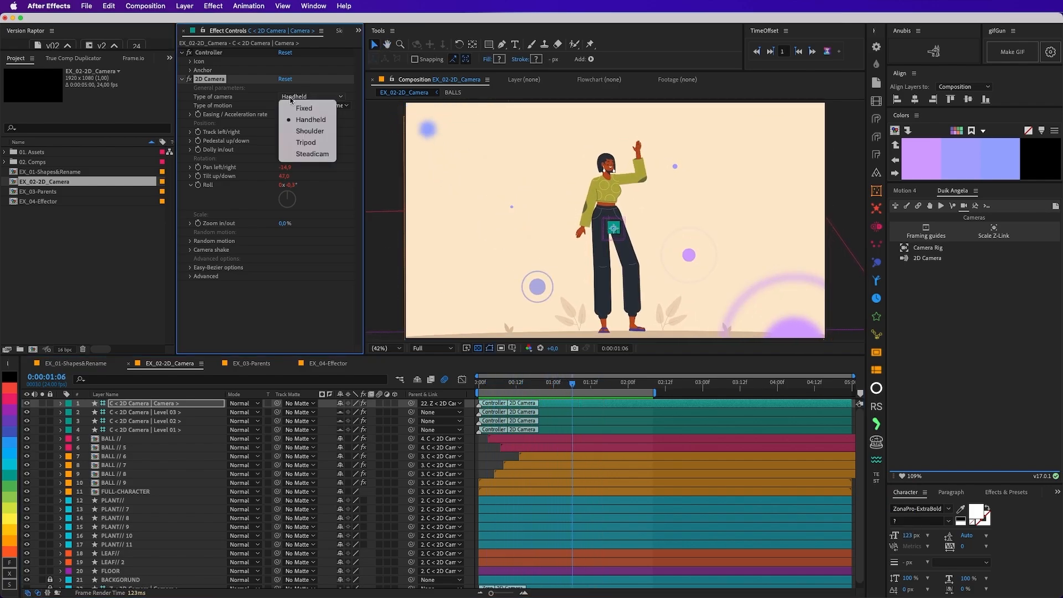
click(312, 154)
key(space)
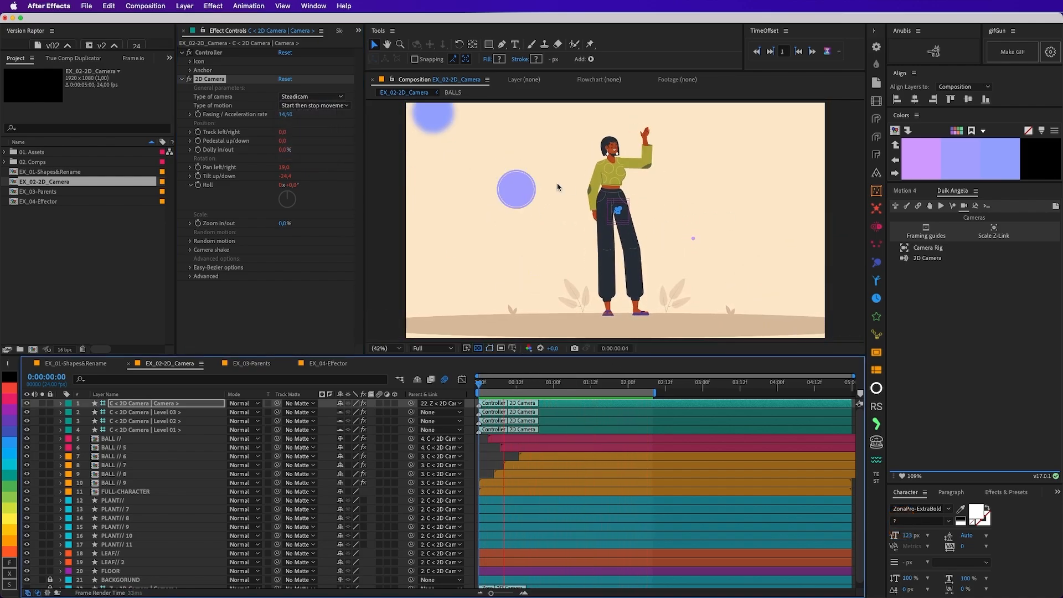
click(312, 97)
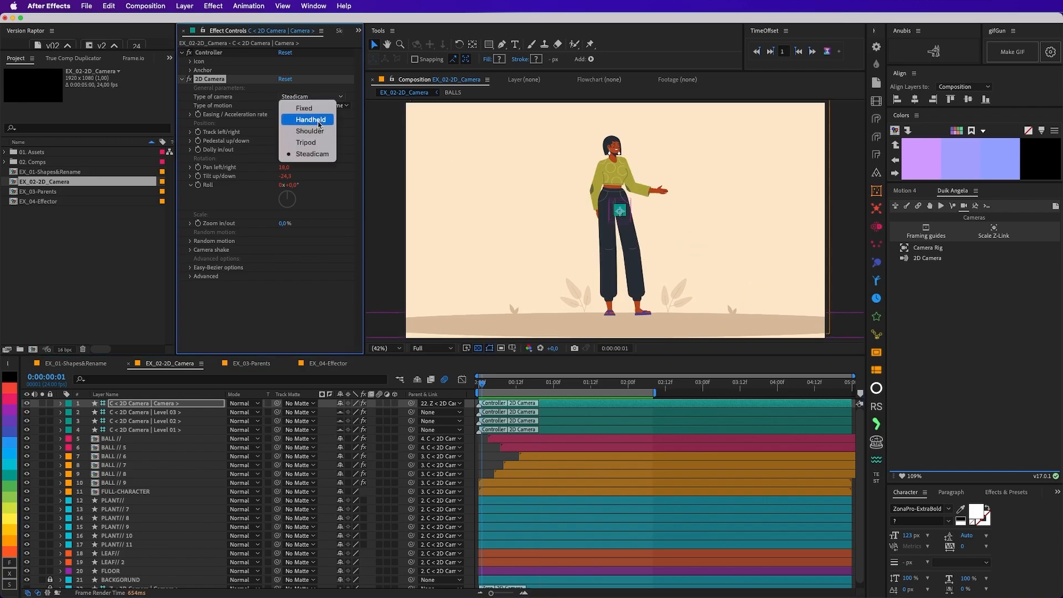
click(479, 383)
key(space)
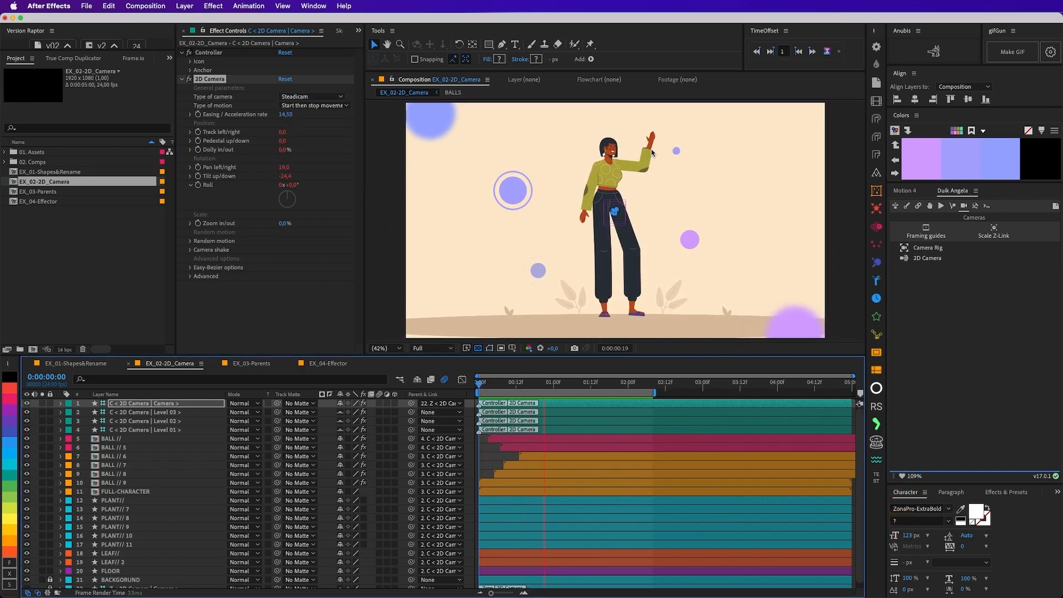
key(space)
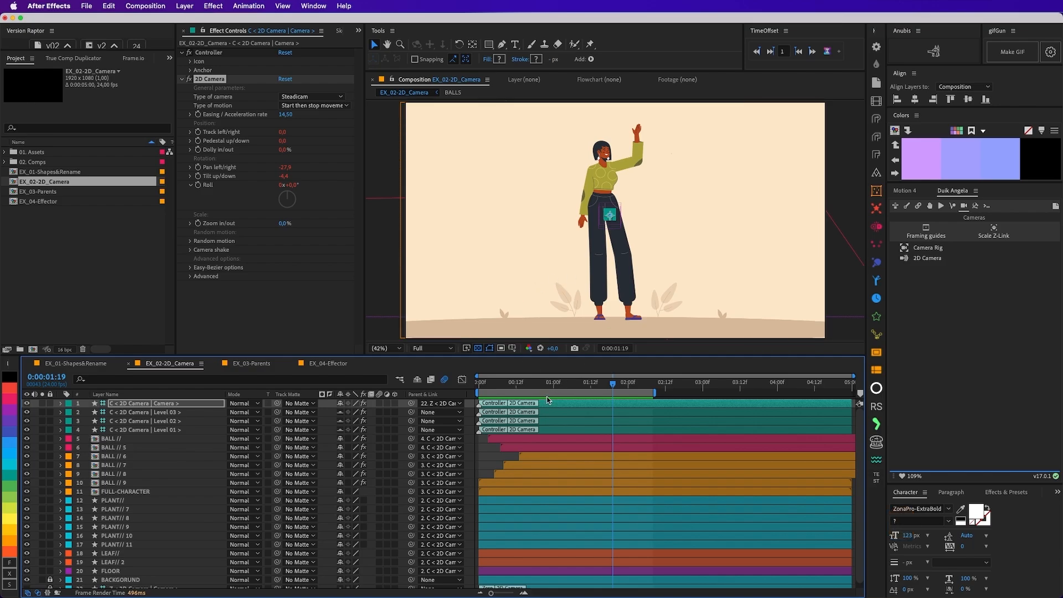
key(space)
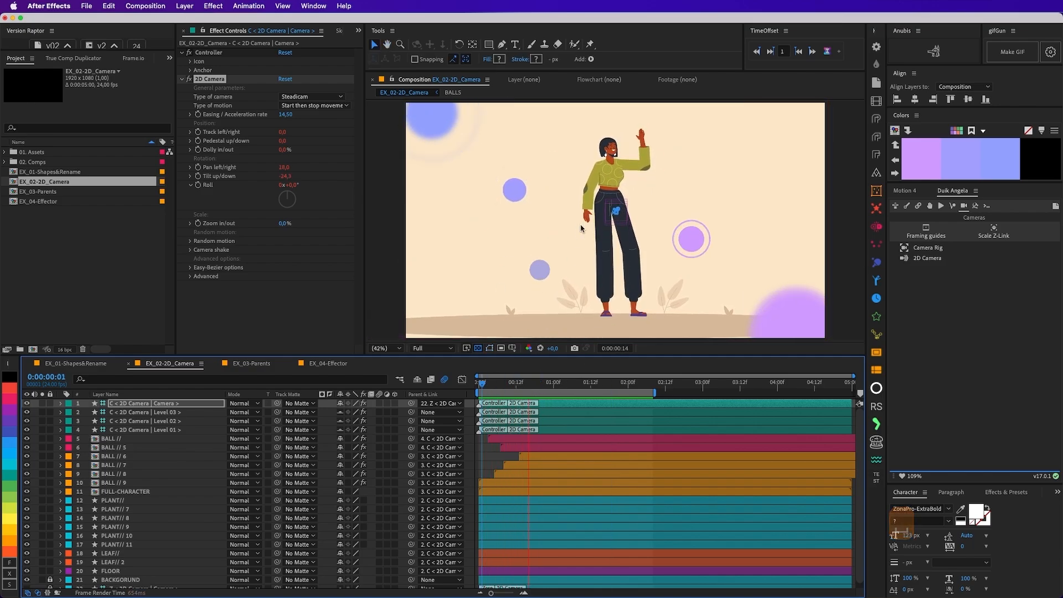
key(space)
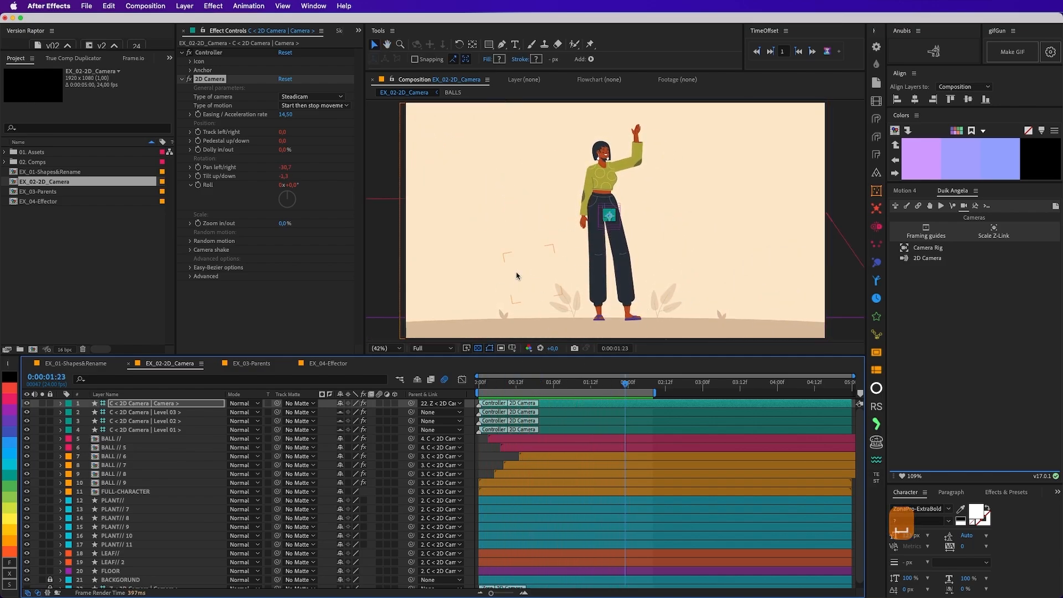
click(556, 382)
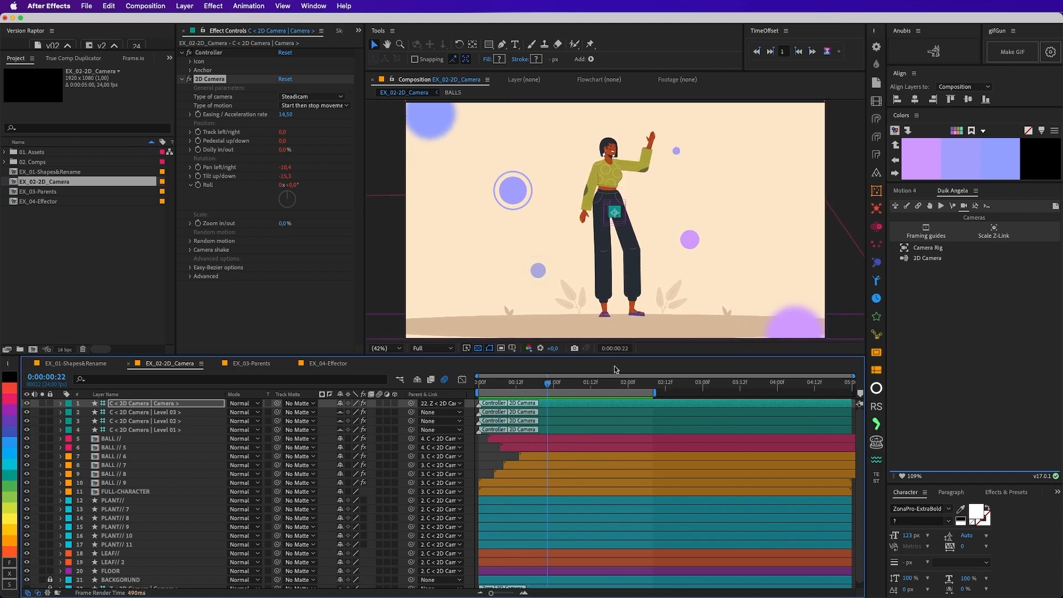
Open the EX_03-Parents composition and display Duik's Links and constraints tools
double_click(83, 191)
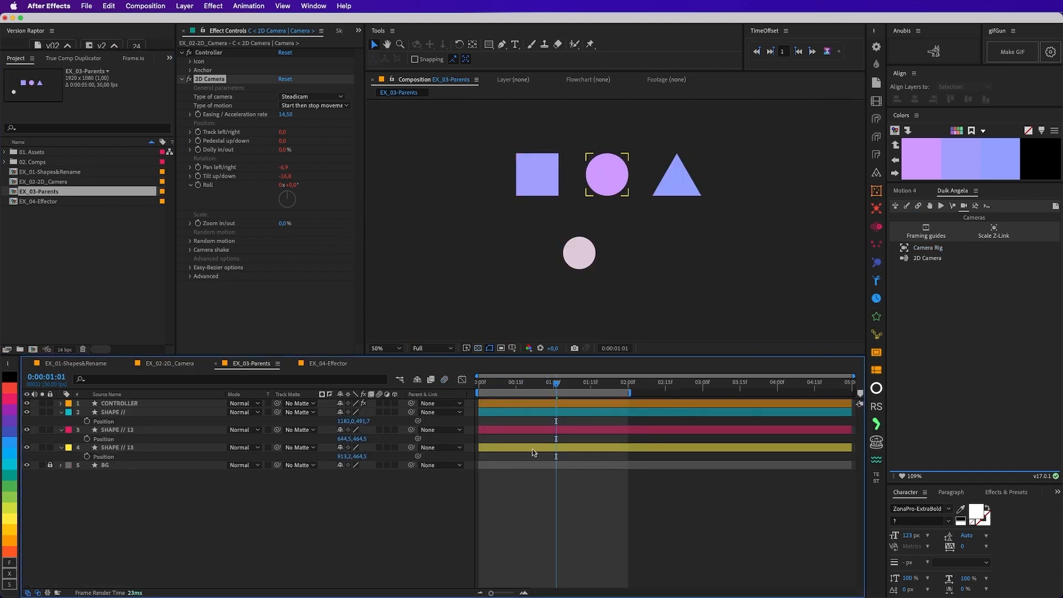
key(space)
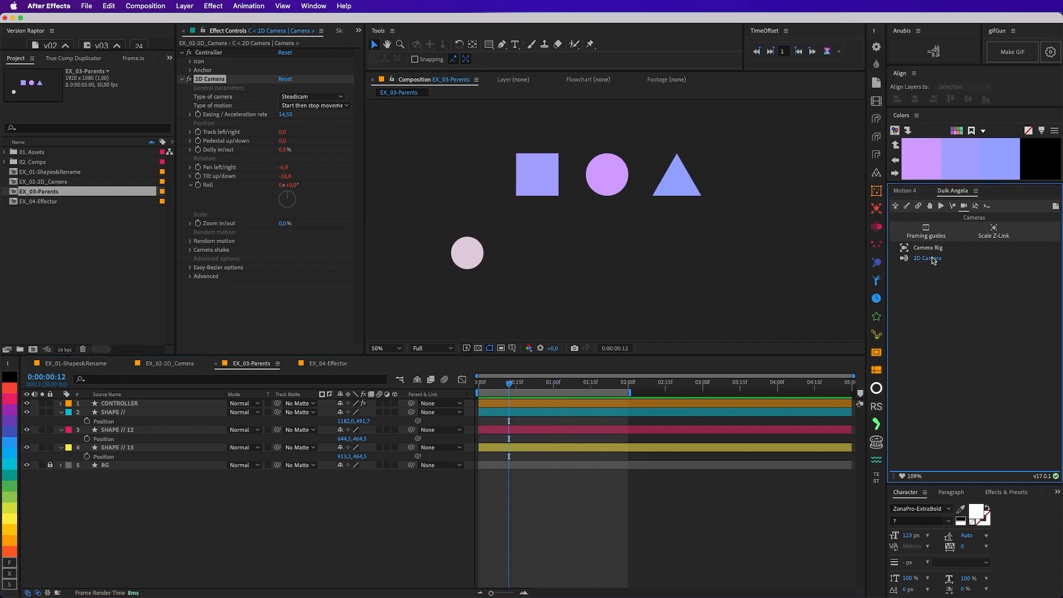
click(919, 207)
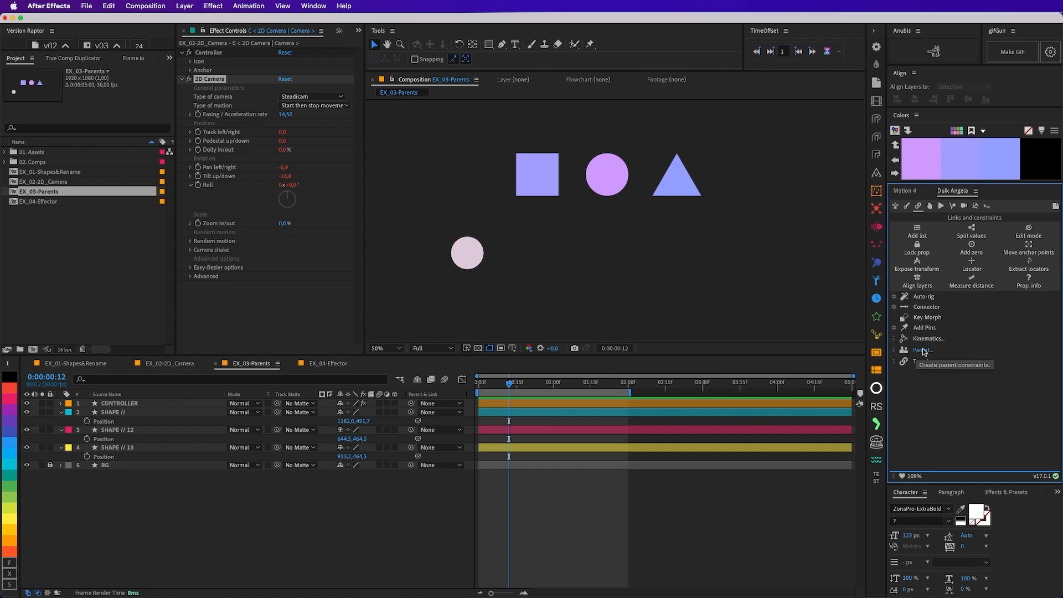
click(524, 498)
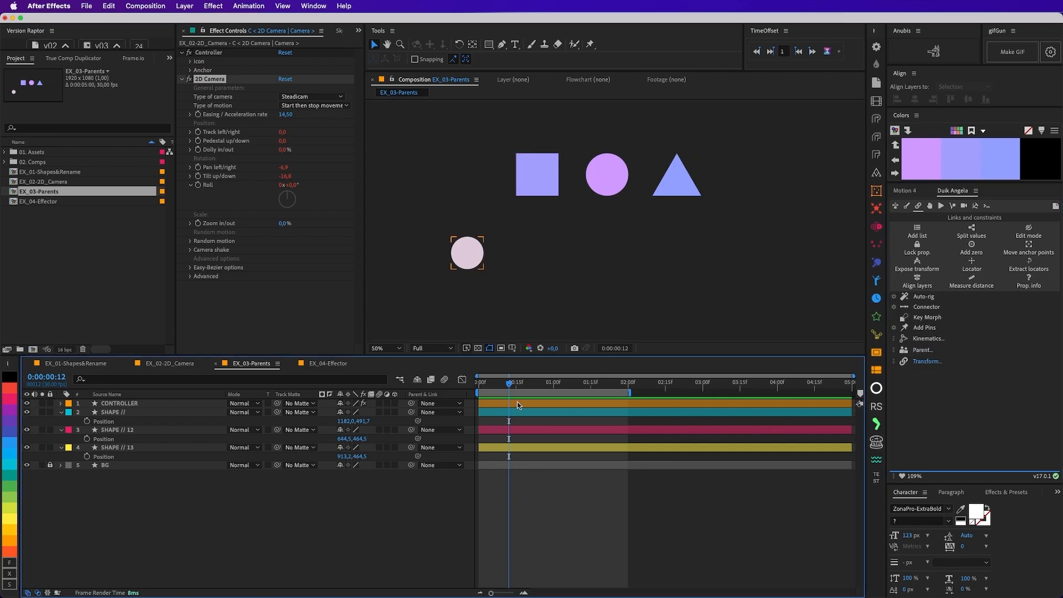
Reveal the CONTROLLER layer's Position keyframes and move the current time to frame 9, just before its first keyframe
click(519, 403)
click(551, 382)
key(p)
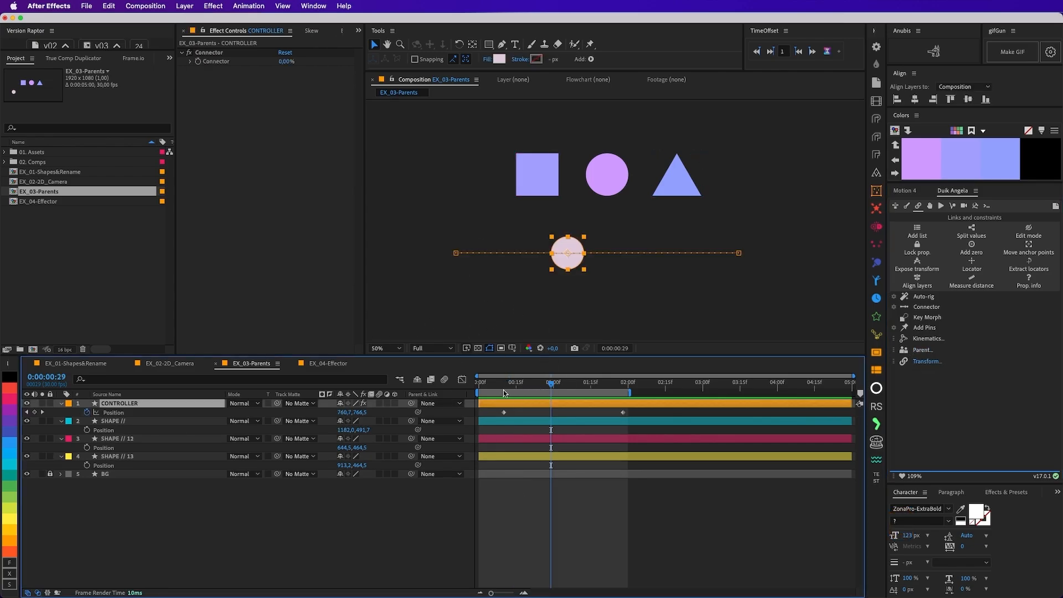
mouse_move(504, 394)
mouse_down()
mouse_move(612, 390)
mouse_move(501, 391)
mouse_up()
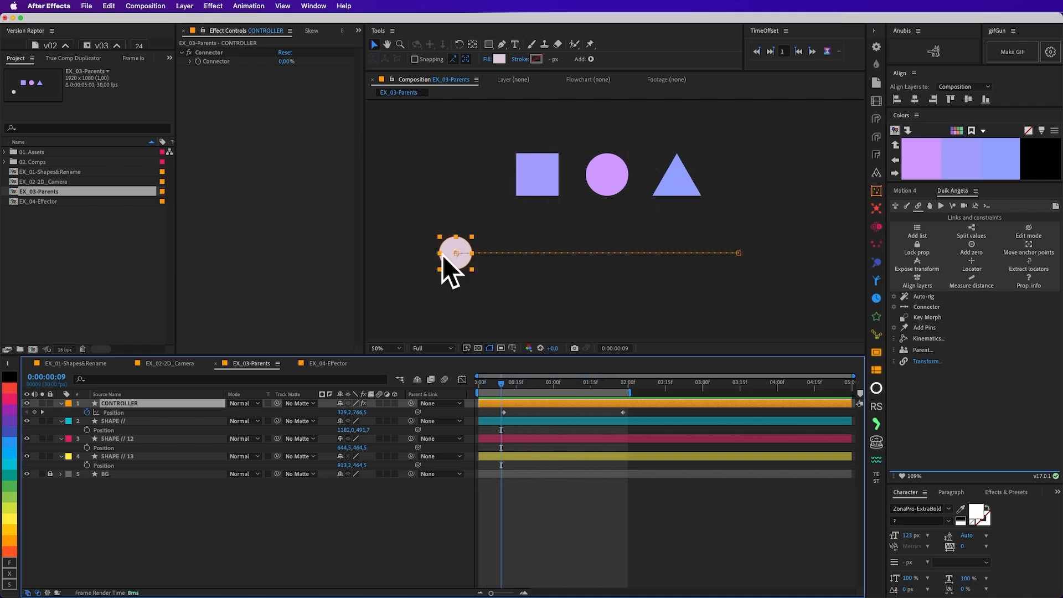
Try parenting the square, circle and triangle layers to CONTROLLER, scrubbing through the motion, and undo the parenting
drag(502, 213, 708, 164)
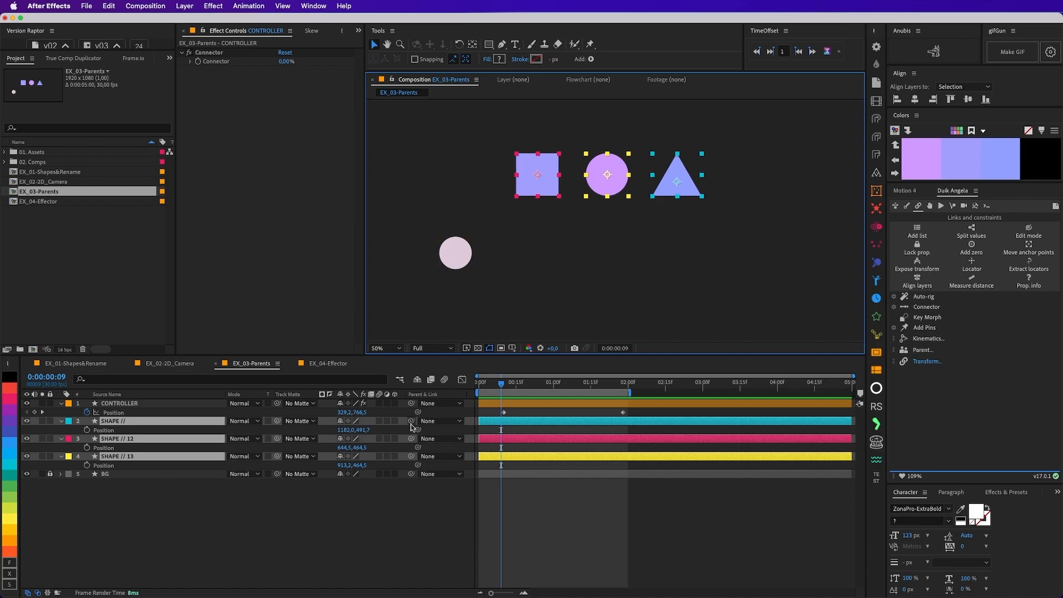
drag(411, 421, 125, 403)
click(611, 520)
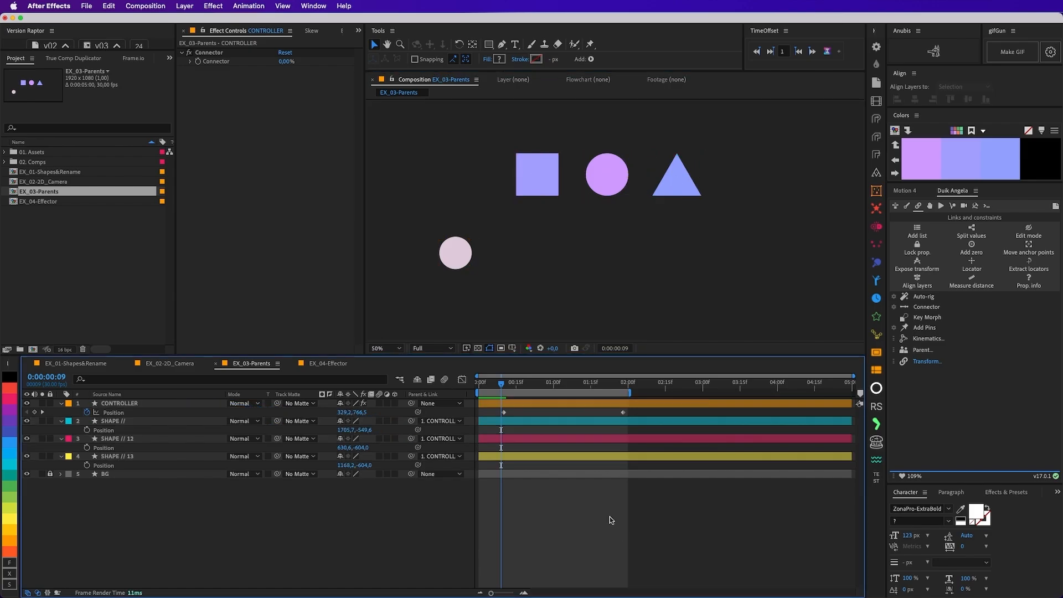
drag(502, 383, 649, 391)
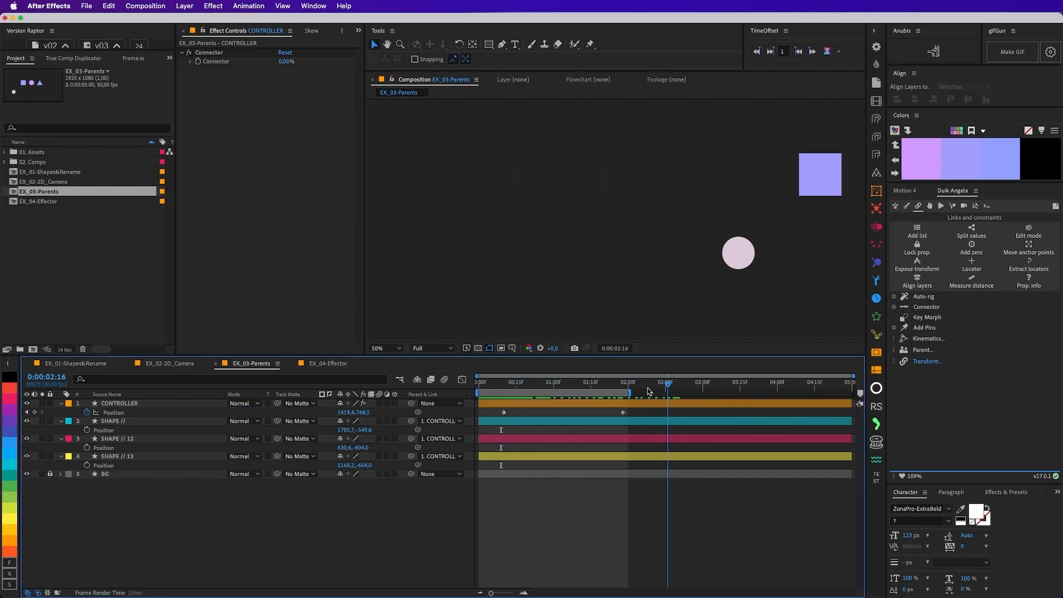
key(space)
key(super+z)
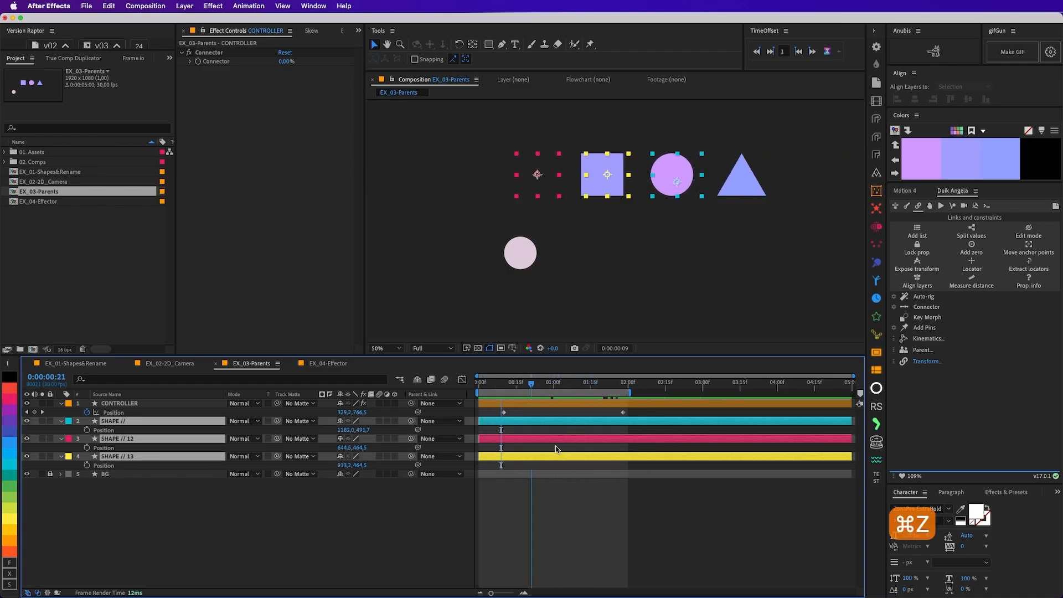
click(747, 302)
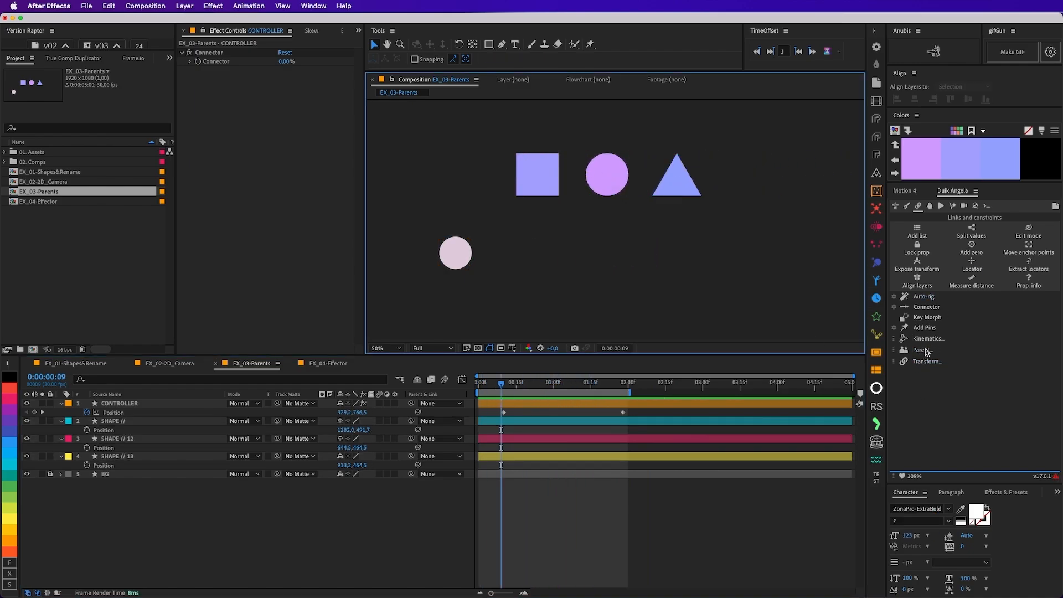
Apply Duik's Parent constraint to the SHAPE //, SHAPE // 12 and SHAPE // 13 layers
click(108, 422)
shift+click(111, 456)
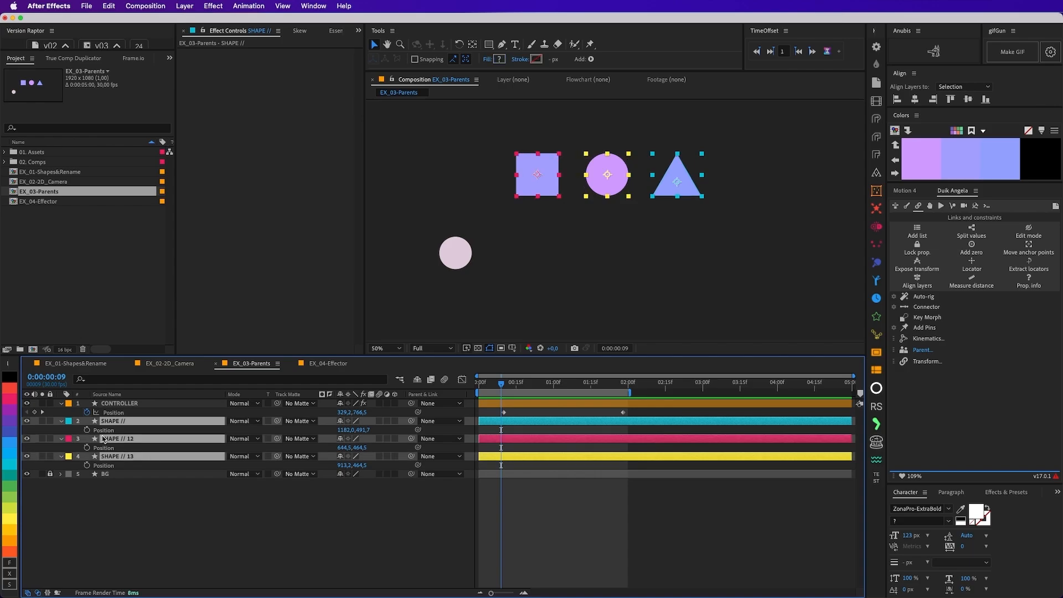
click(915, 351)
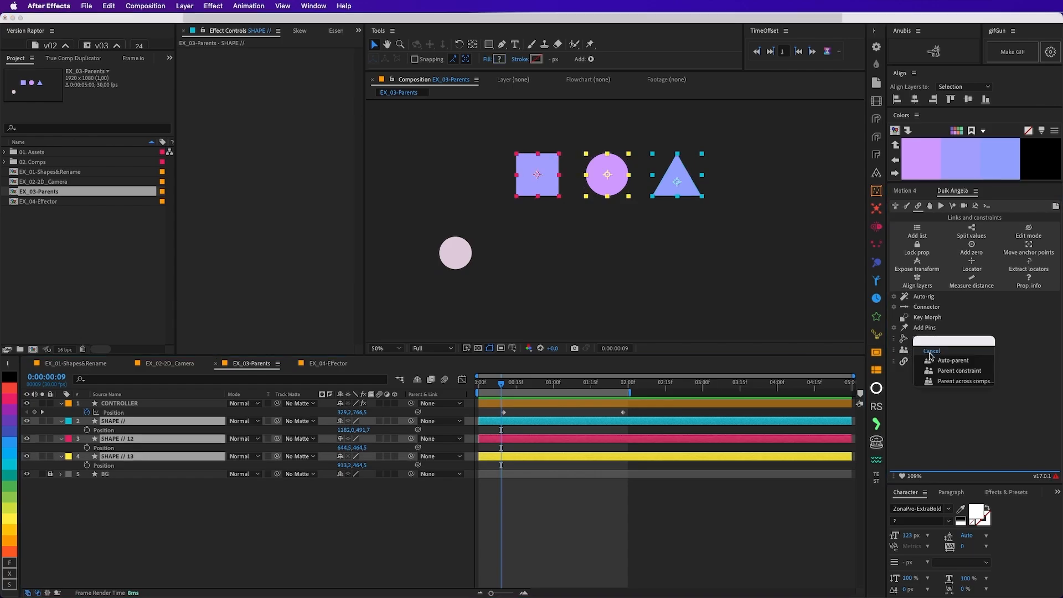
click(976, 374)
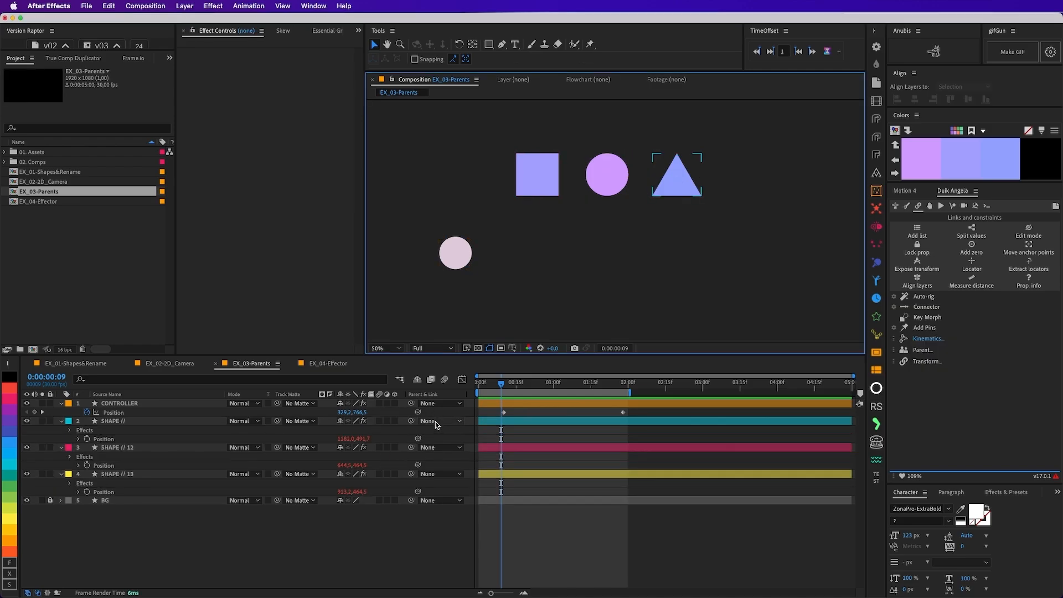
Show the Rotation property of the three constrained SHAPE layers in the timeline
click(116, 423)
shift+click(115, 474)
key(r)
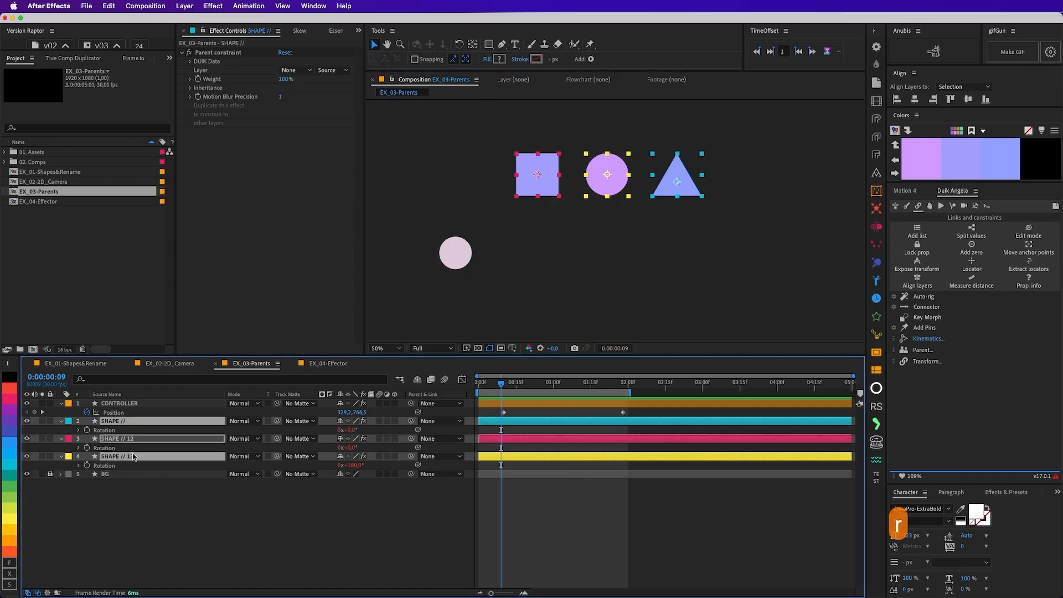
click(353, 433)
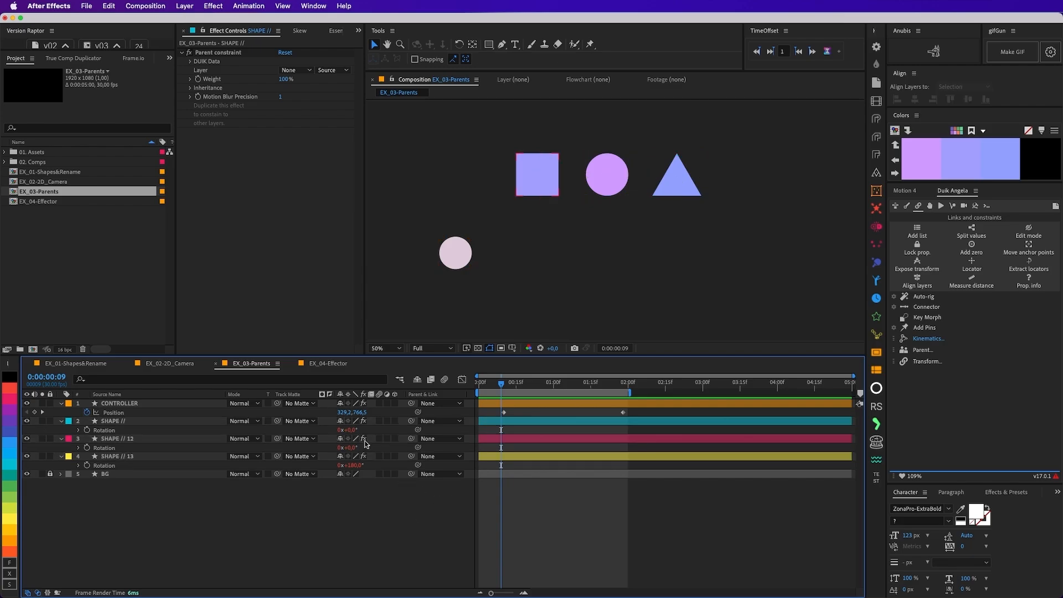
Set the Parent constraint's layer on the SHAPE // triangle to CONTROLLER and scrub the timeline to test it
click(131, 422)
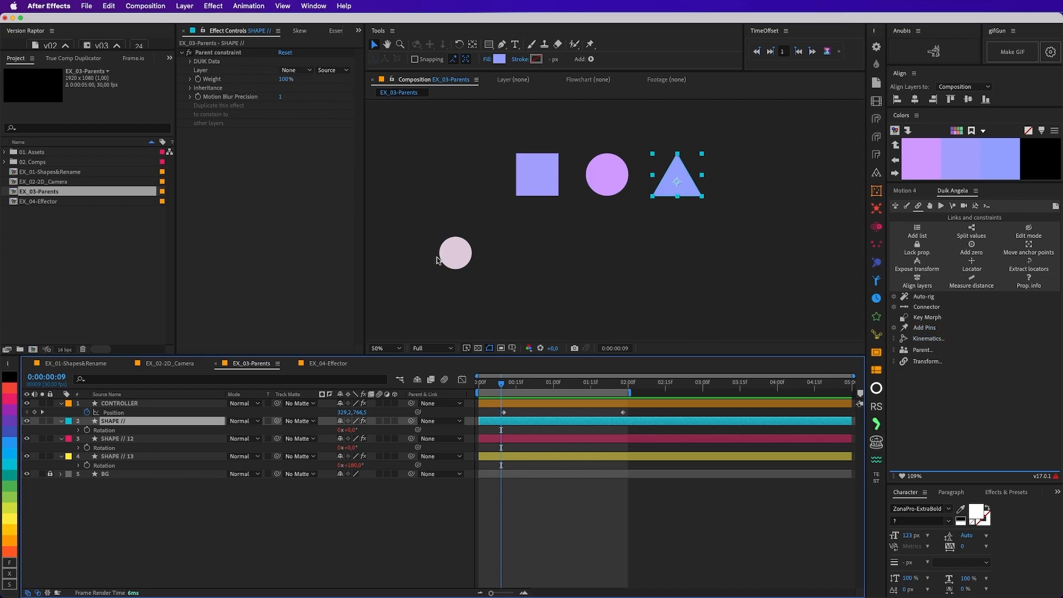
click(297, 70)
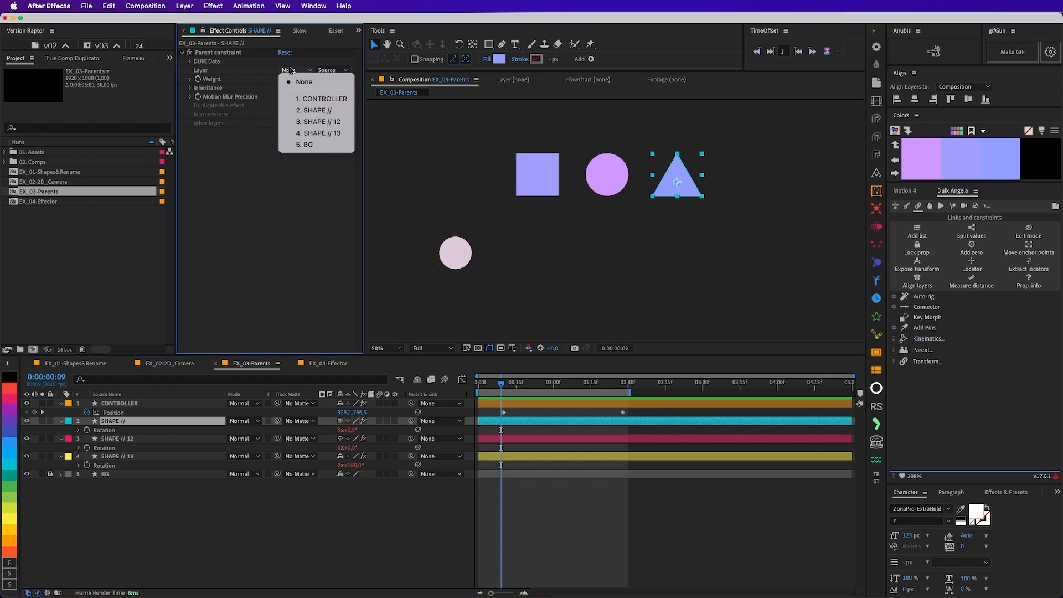
click(311, 97)
drag(497, 392, 506, 387)
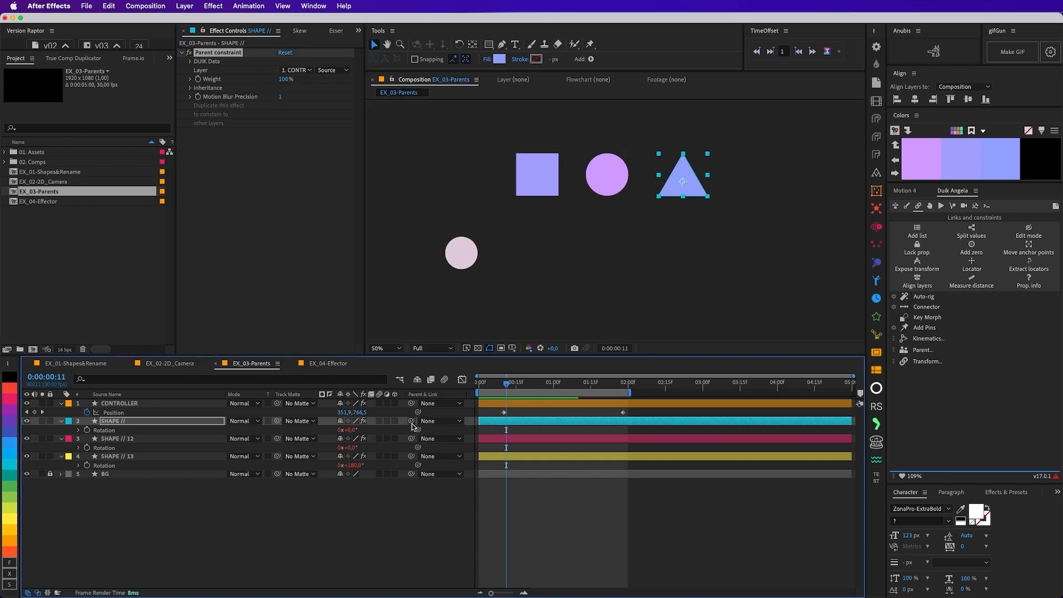
key(space)
drag(516, 383, 513, 386)
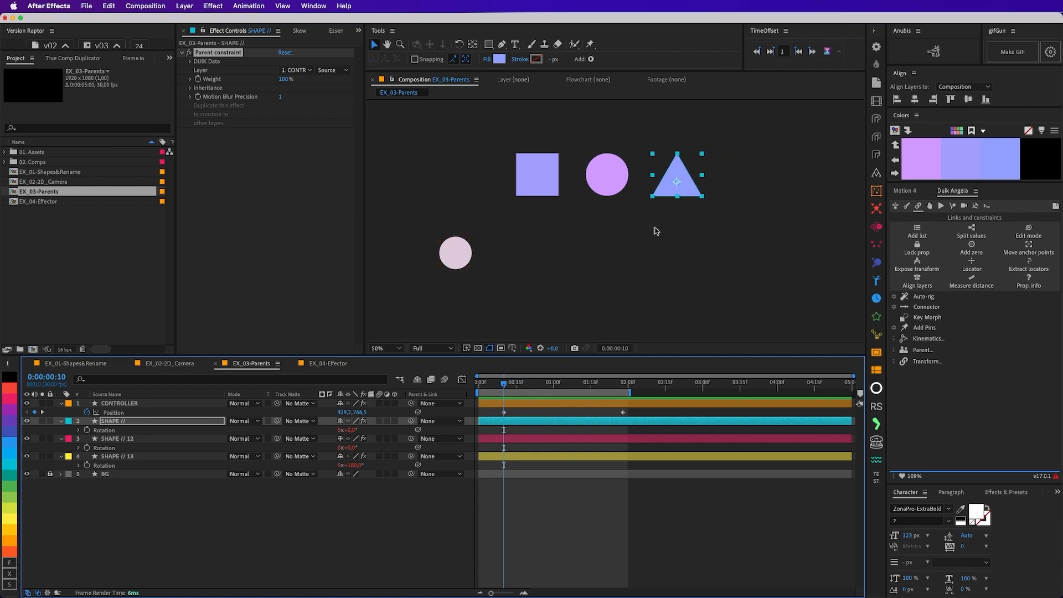
Set the triangle's Parent constraint weight to 50% and scrub from frame 10 to test the motion
click(285, 78)
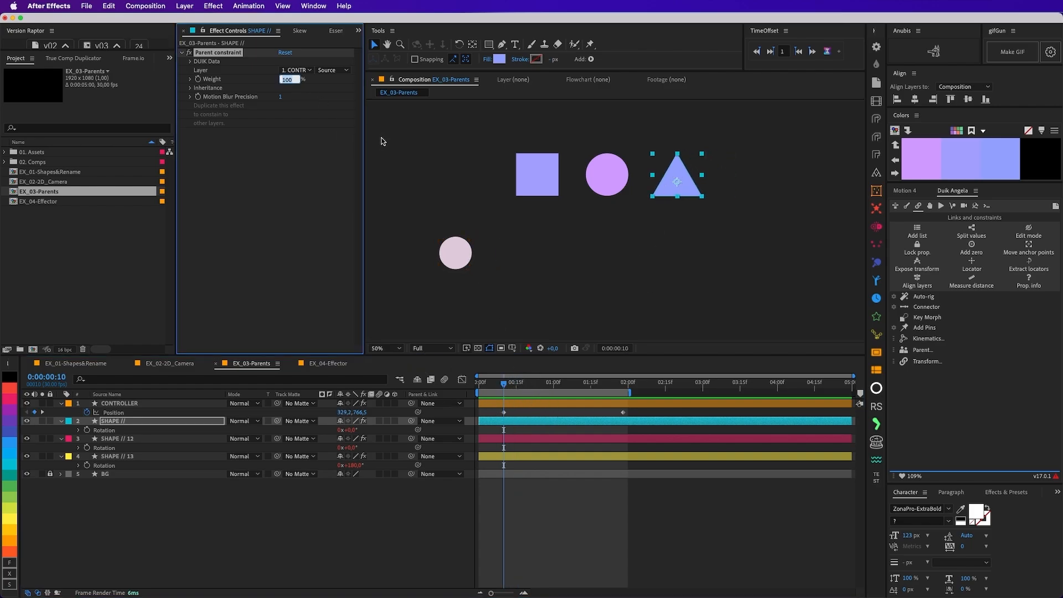
text(50)
mouse_move(503, 383)
mouse_down()
mouse_move(611, 394)
mouse_move(506, 388)
mouse_up()
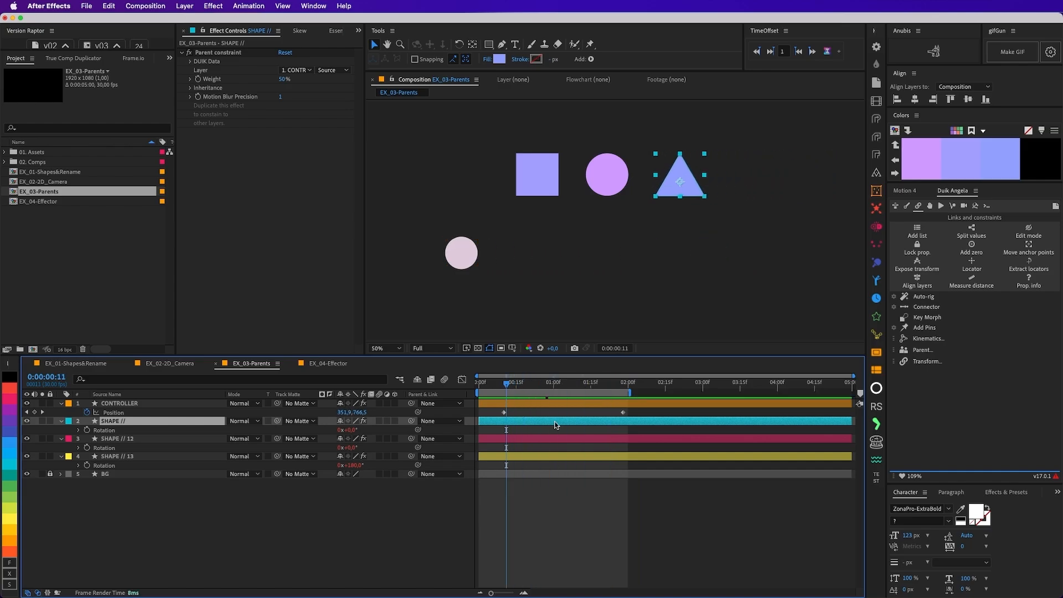
click(504, 386)
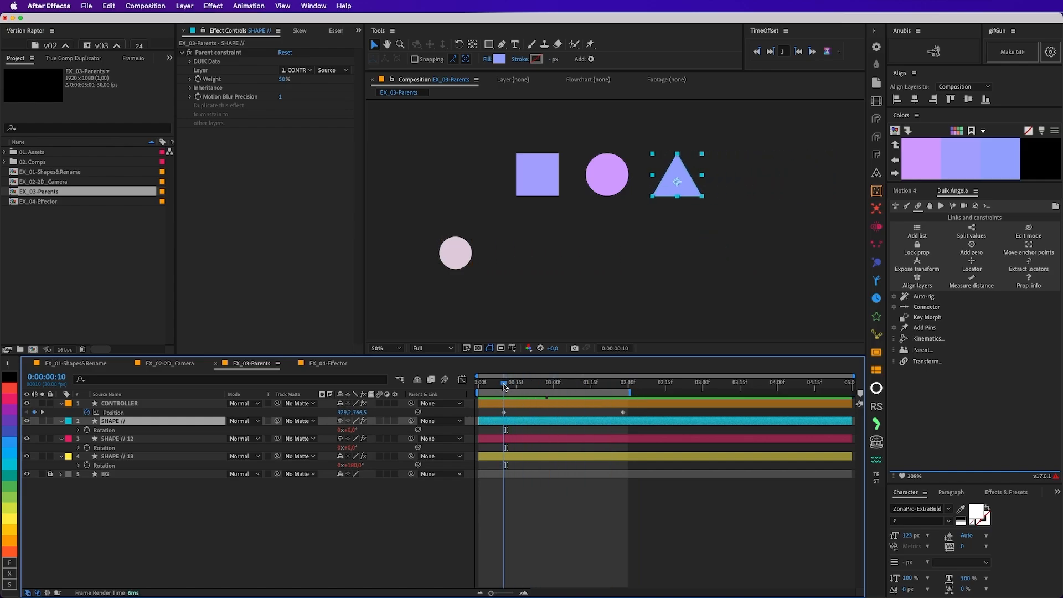
Set the triangle's Parent constraint weight to 10%, then scrub the motion and return to frame 10
click(284, 79)
text(0)
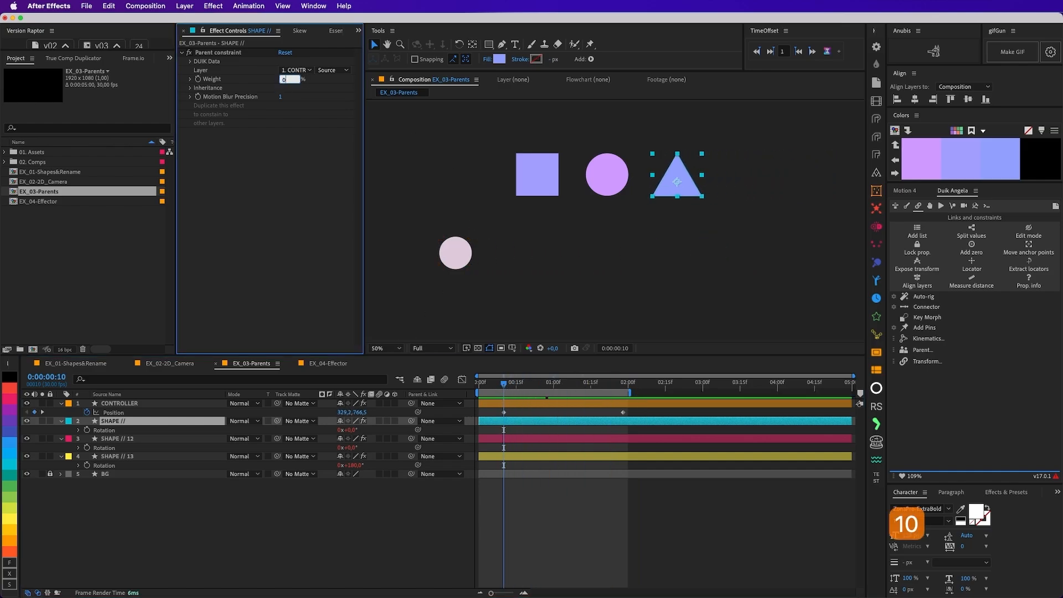
text(10)
key(Return)
drag(504, 384, 552, 393)
drag(552, 393, 503, 392)
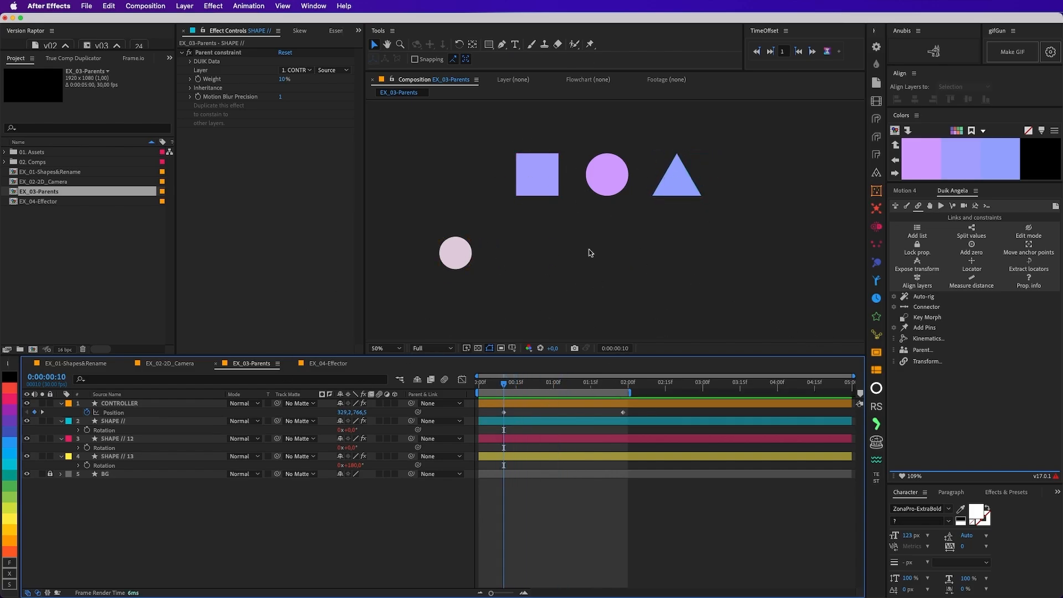
Set the Parent constraint's layer on the SHAPE // 13 circle to SHAPE // and scrub from frame 10 to test it
click(621, 162)
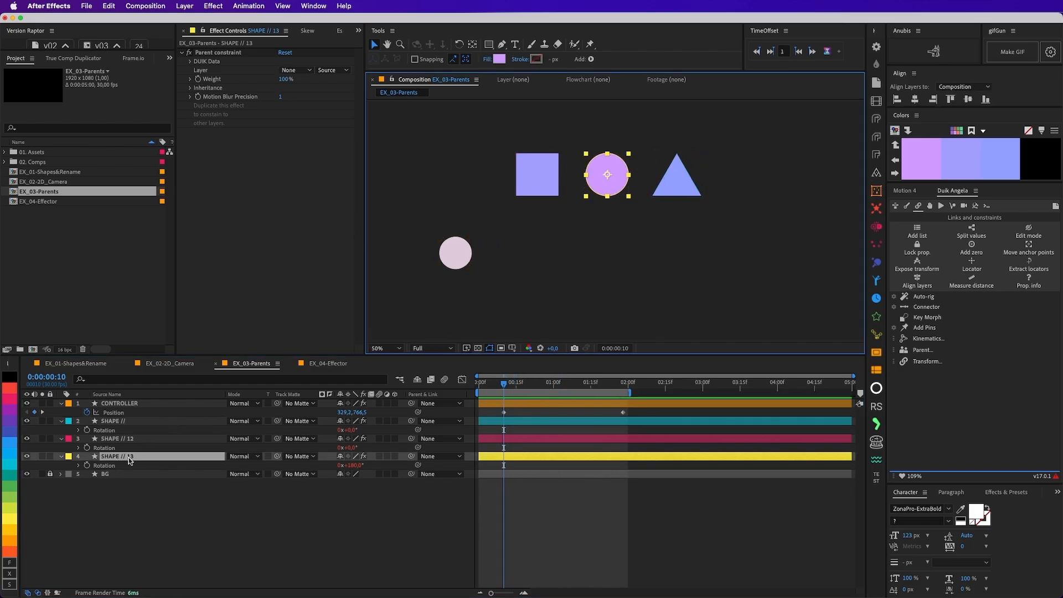
click(296, 69)
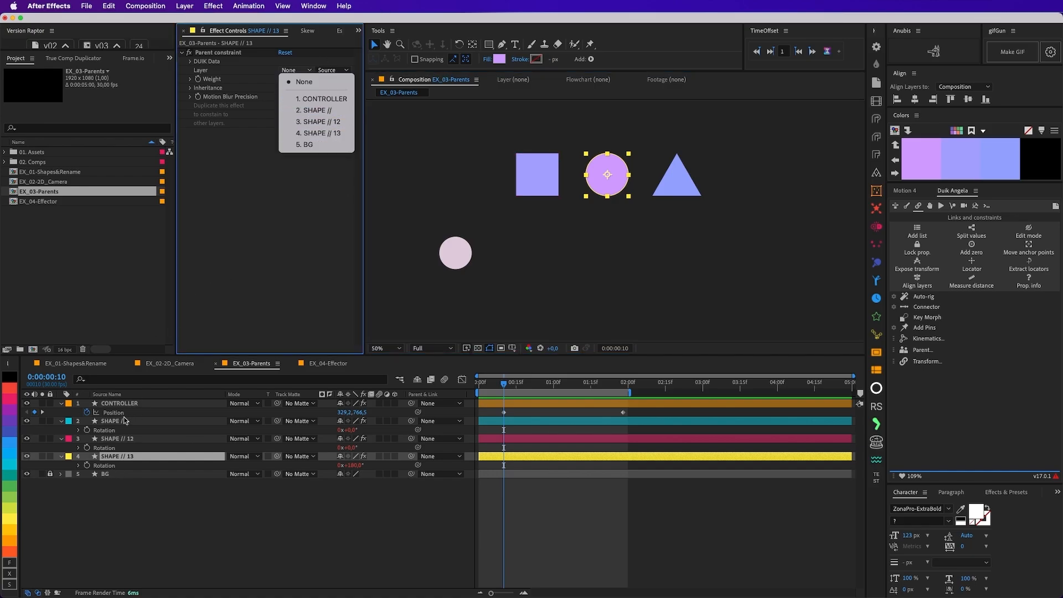
click(315, 109)
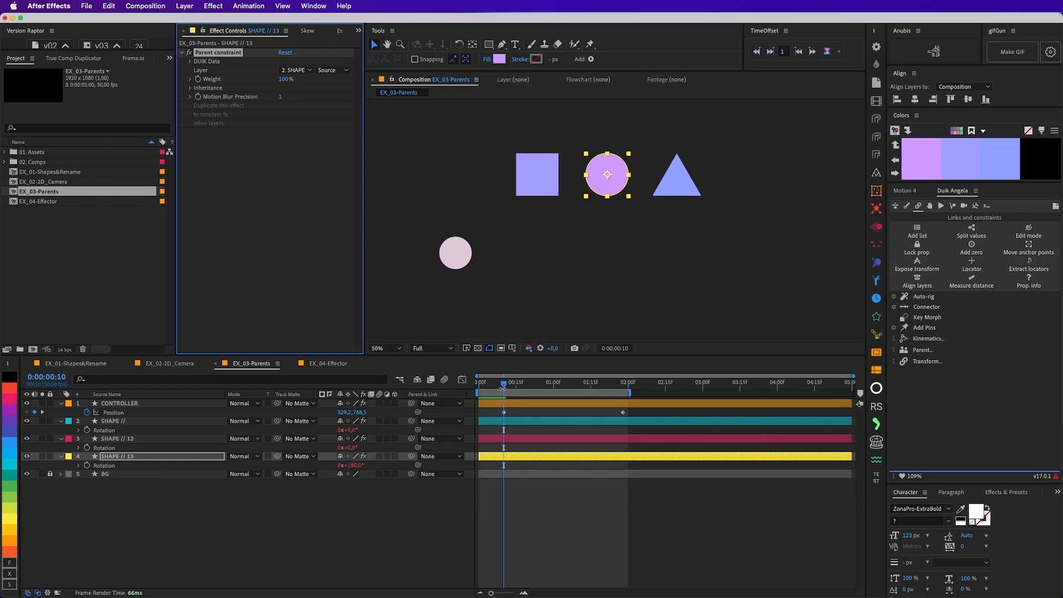
mouse_move(503, 388)
mouse_down()
mouse_move(585, 388)
mouse_move(503, 391)
mouse_up()
Set the circle's Parent constraint weight to 5% and scrub to frame 17 to test the motion
click(286, 79)
click(287, 80)
text(5)
key(Return)
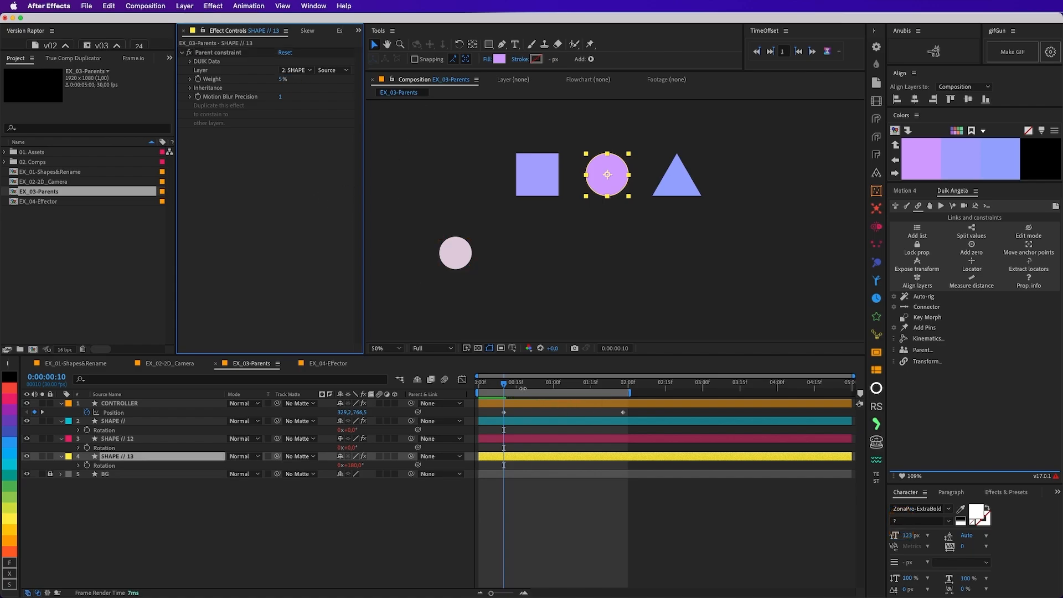
mouse_move(504, 382)
mouse_down()
mouse_move(598, 380)
mouse_move(520, 383)
mouse_up()
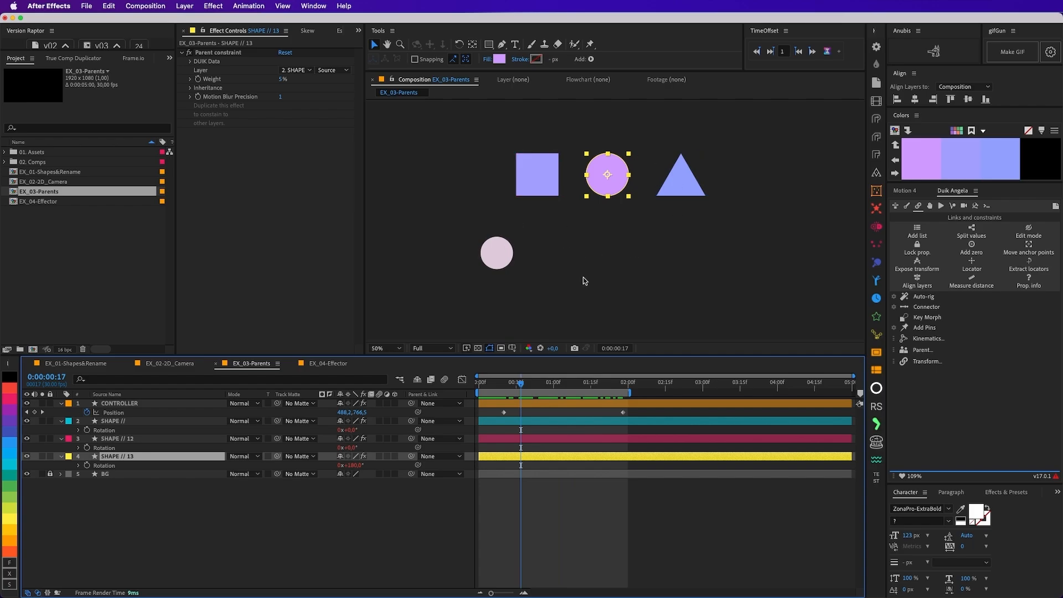
Set a CONTROLLER position keyframe of 1419.4, 766.5 at frame 18 and scrub back to frame 11
key(Page_Down)
drag(497, 253, 739, 253)
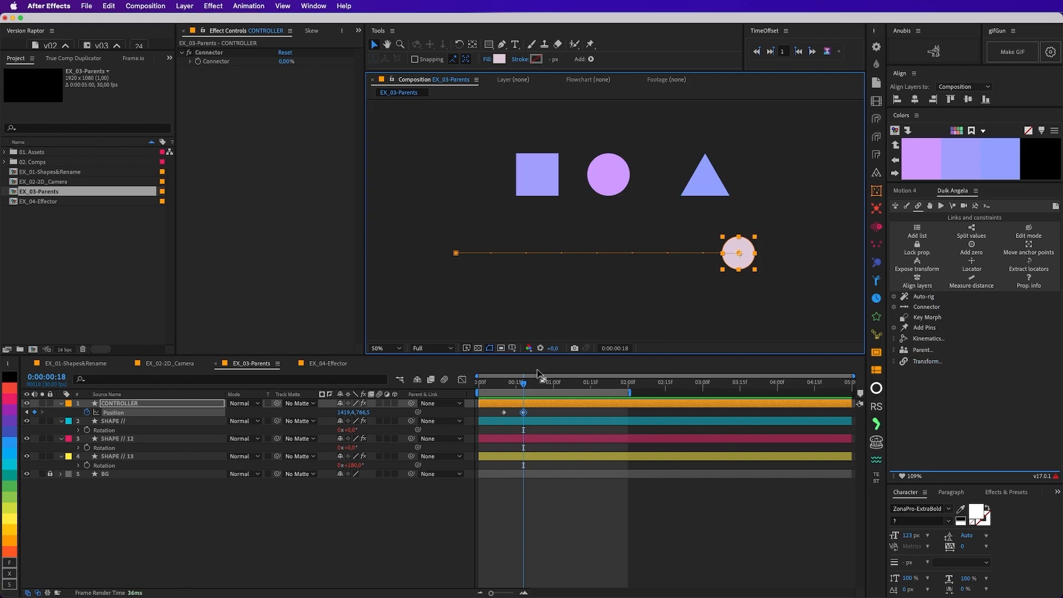
drag(524, 384, 506, 383)
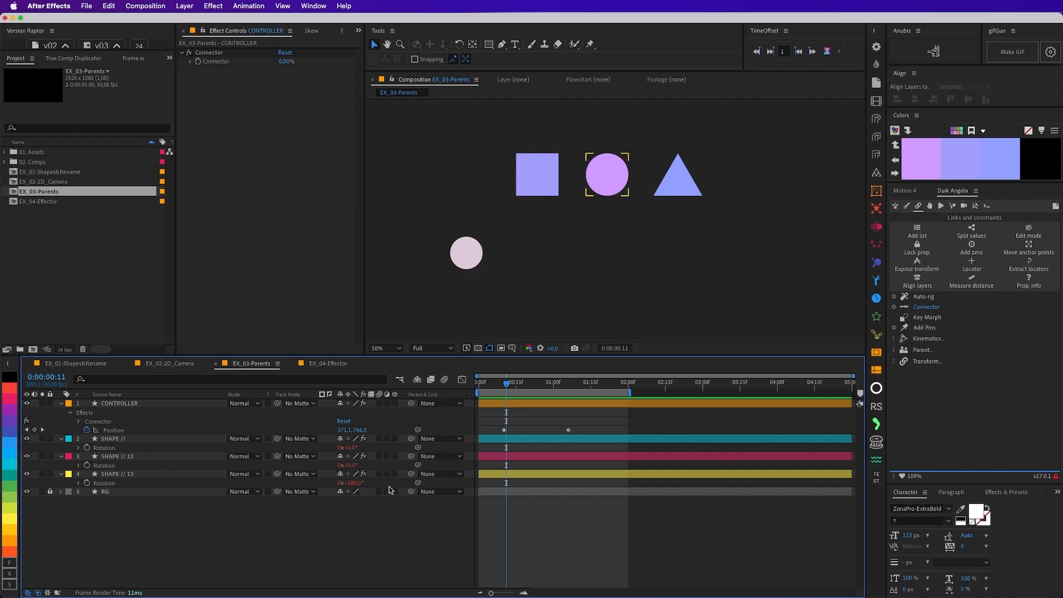
Animate the rotation of the SHAPE // 12 square from 0° at frame 11 to 90° at frame 24
click(541, 191)
key(r)
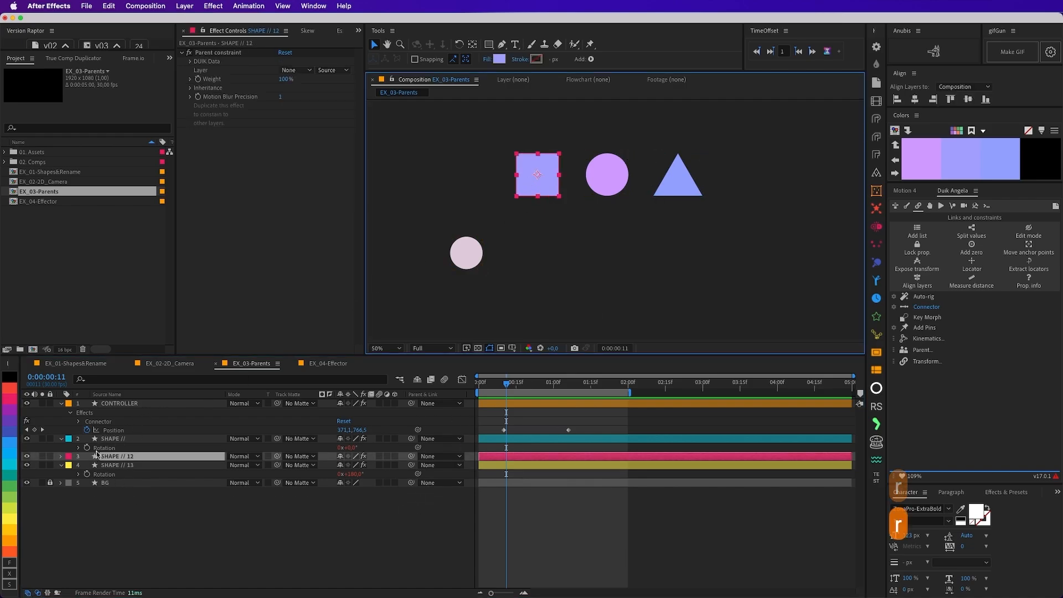
key(r)
click(87, 465)
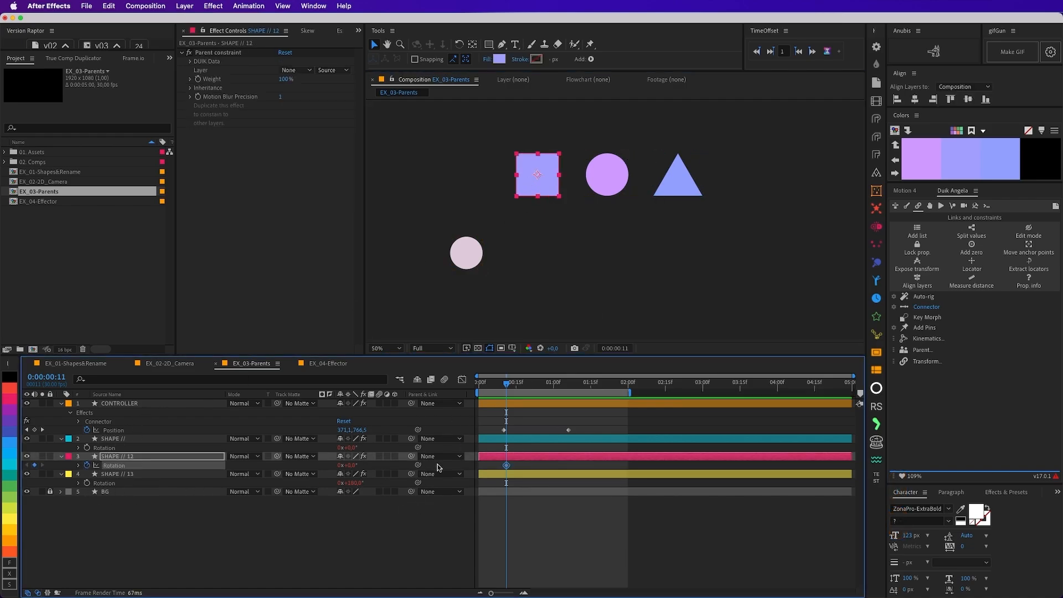
drag(519, 383, 538, 384)
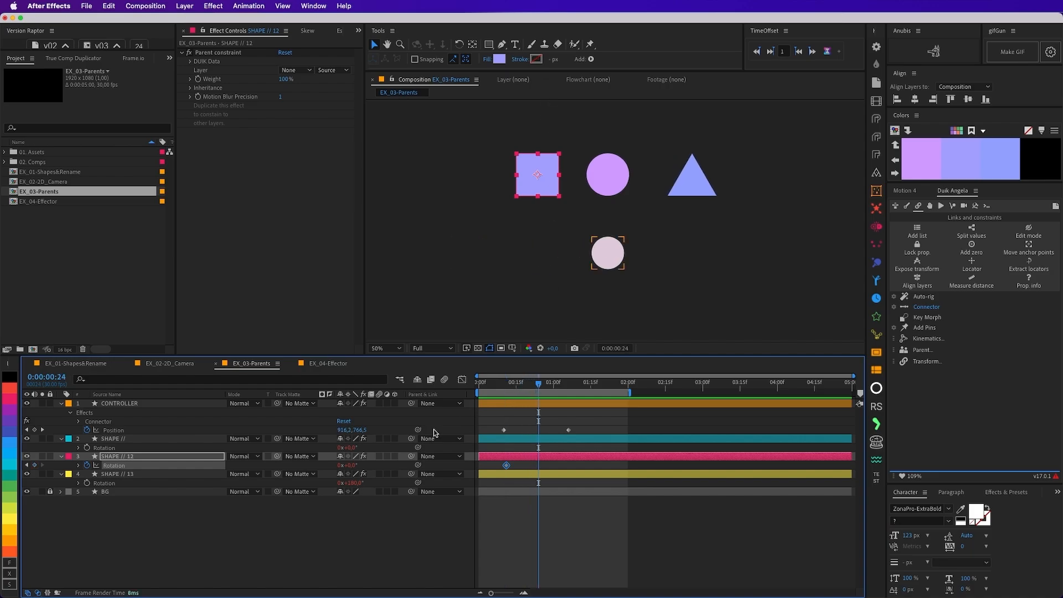
drag(350, 466, 386, 461)
click(353, 465)
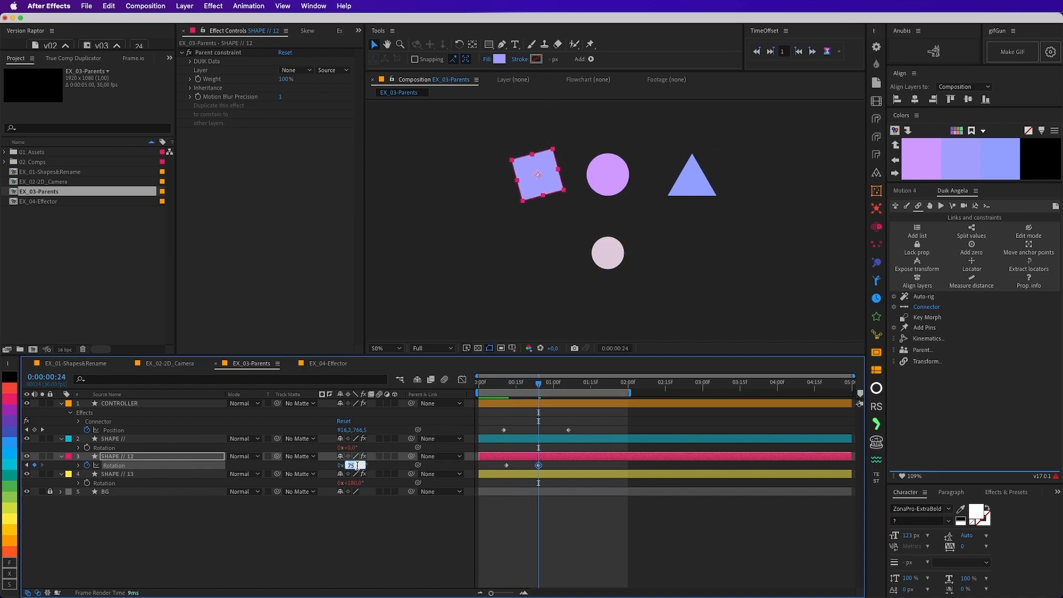
text(90)
click(515, 536)
Parent the SHAPE // triangle to the SHAPE // 12 square at frame 11, then play and scrub the animation
key(j)
click(671, 178)
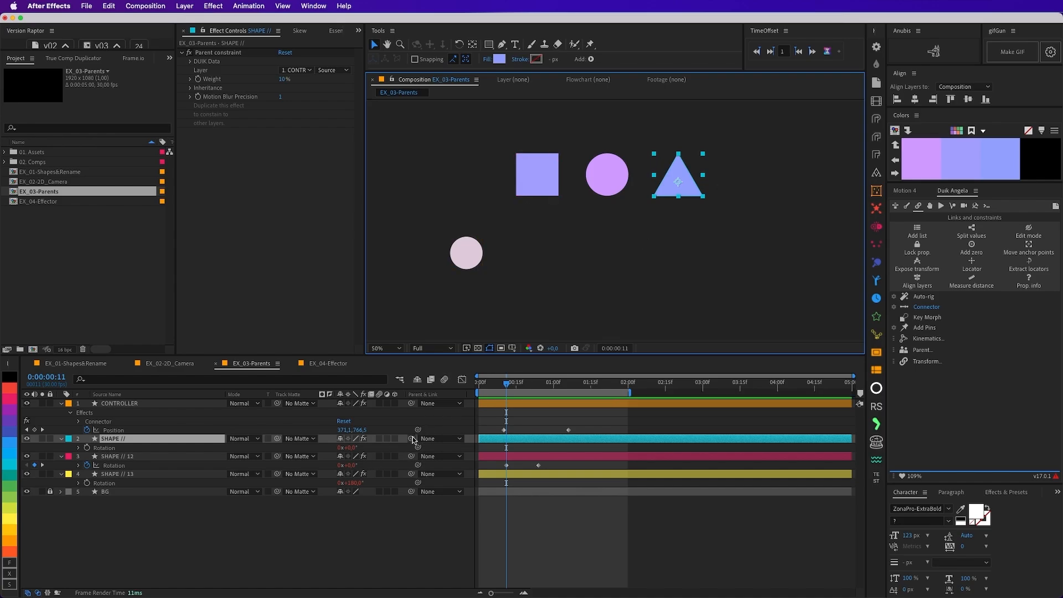
drag(414, 441, 119, 456)
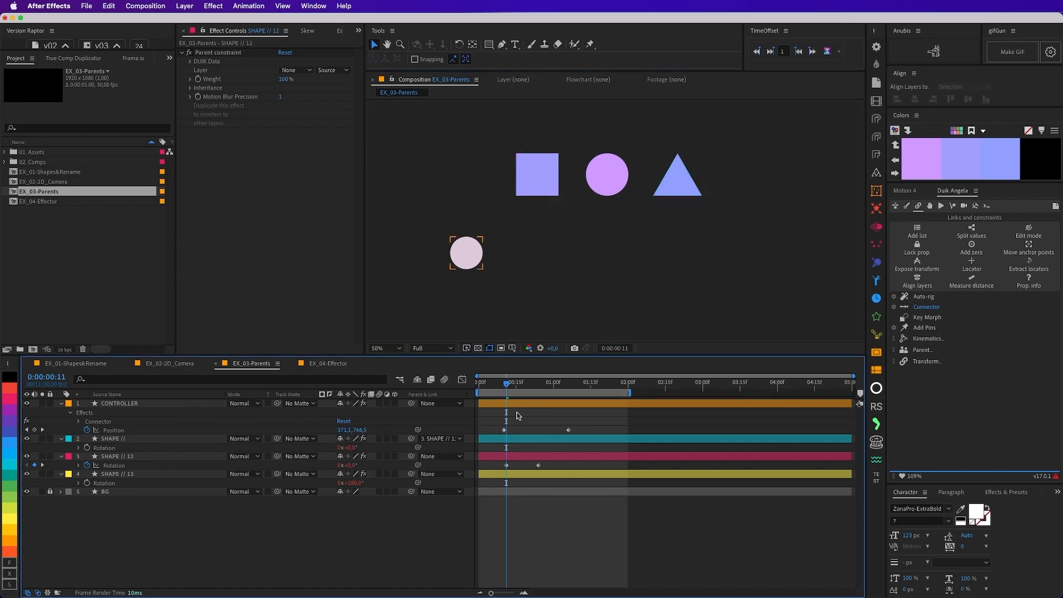
mouse_move(506, 383)
mouse_down()
mouse_move(547, 392)
mouse_move(487, 391)
mouse_move(540, 390)
mouse_move(501, 391)
mouse_up()
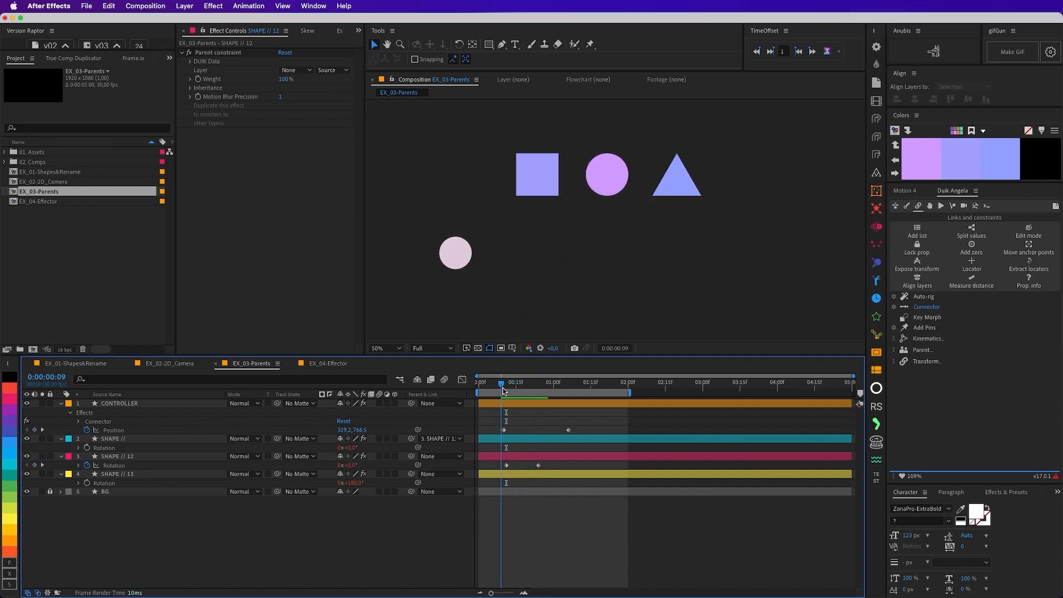
key(space)
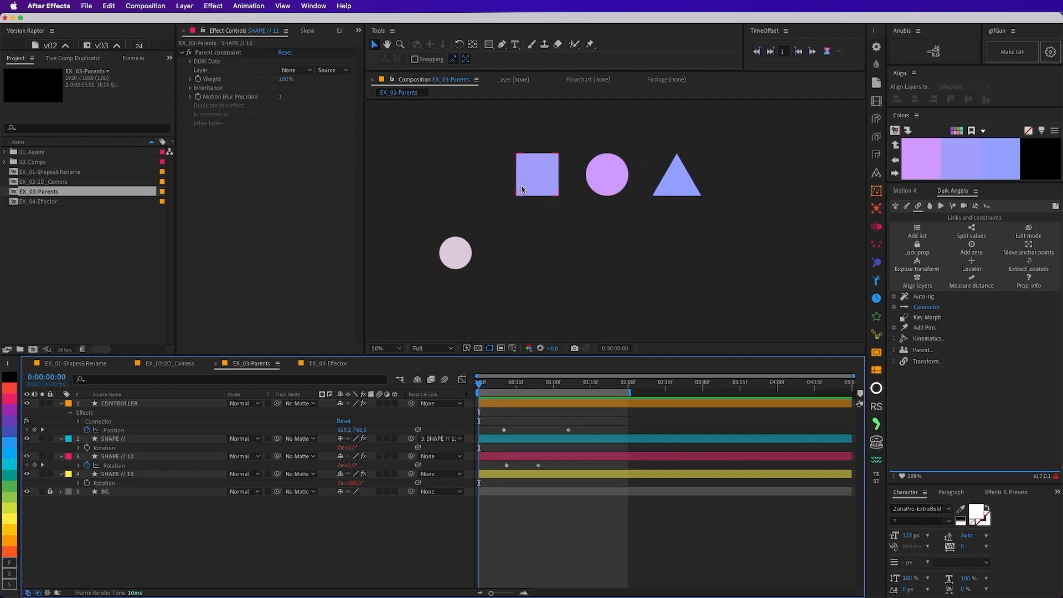
drag(486, 385, 526, 384)
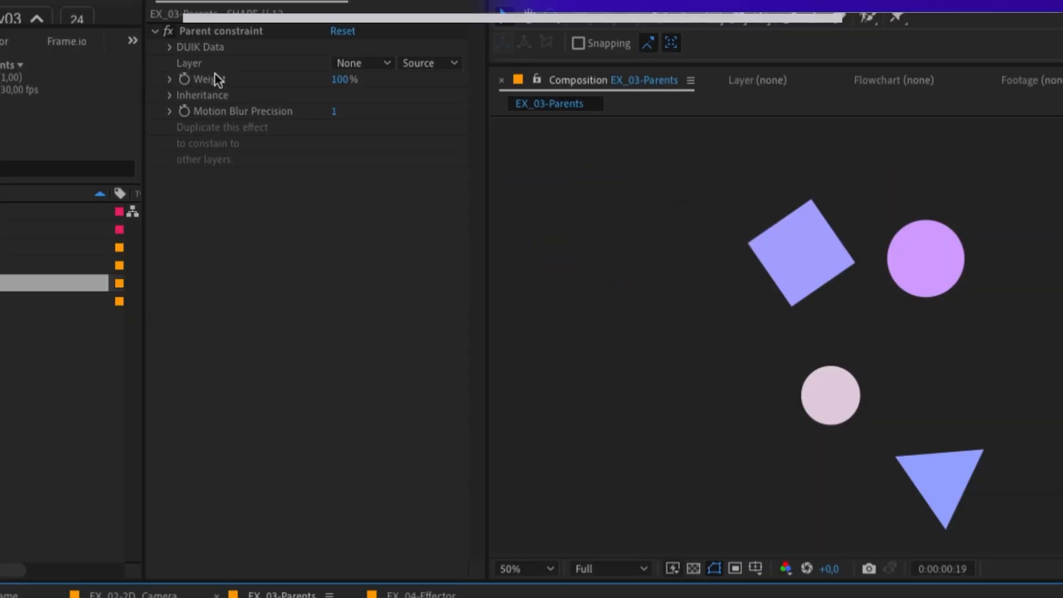
Open the EX_04-Effector composition and go to its first frame
key(alt+super+8)
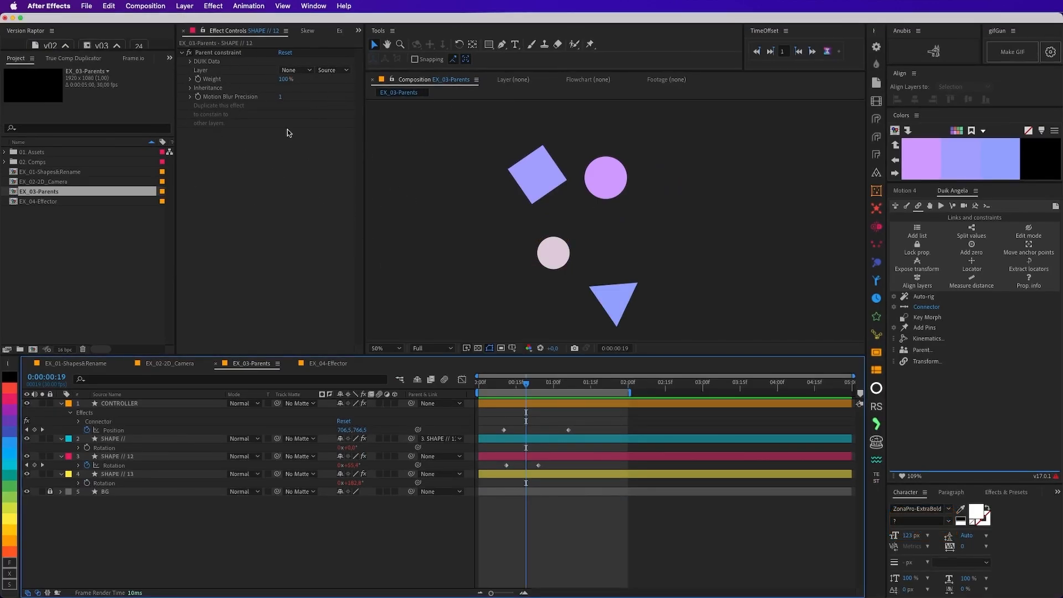
double_click(56, 203)
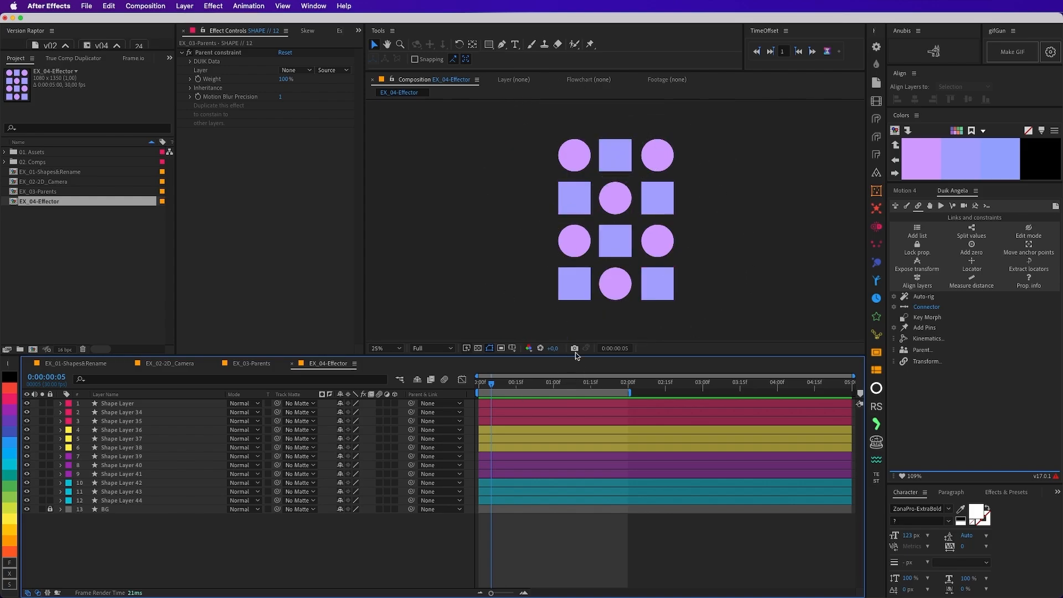
drag(510, 127, 761, 313)
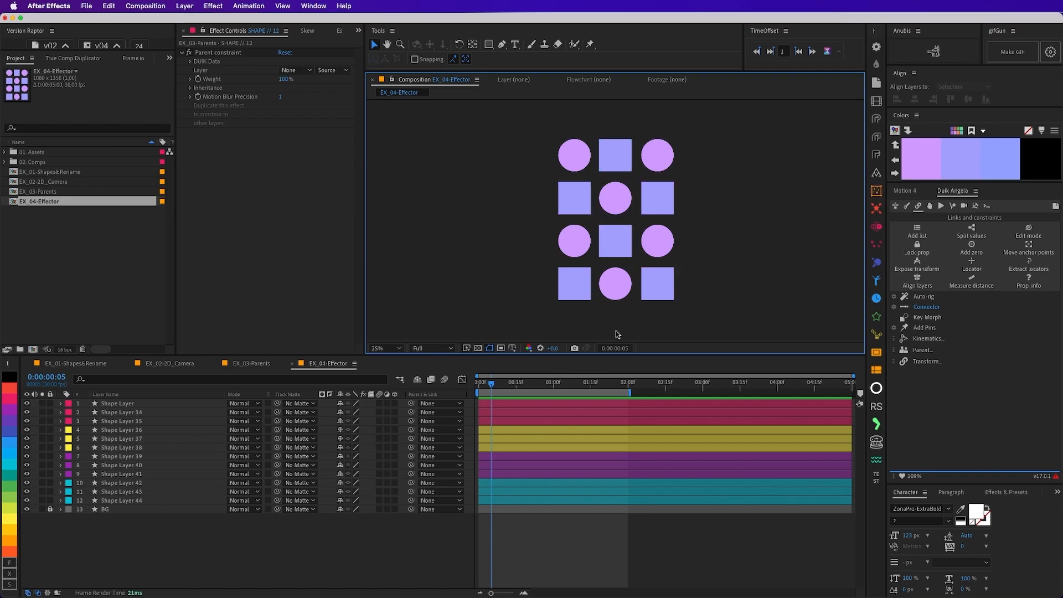
key(Home)
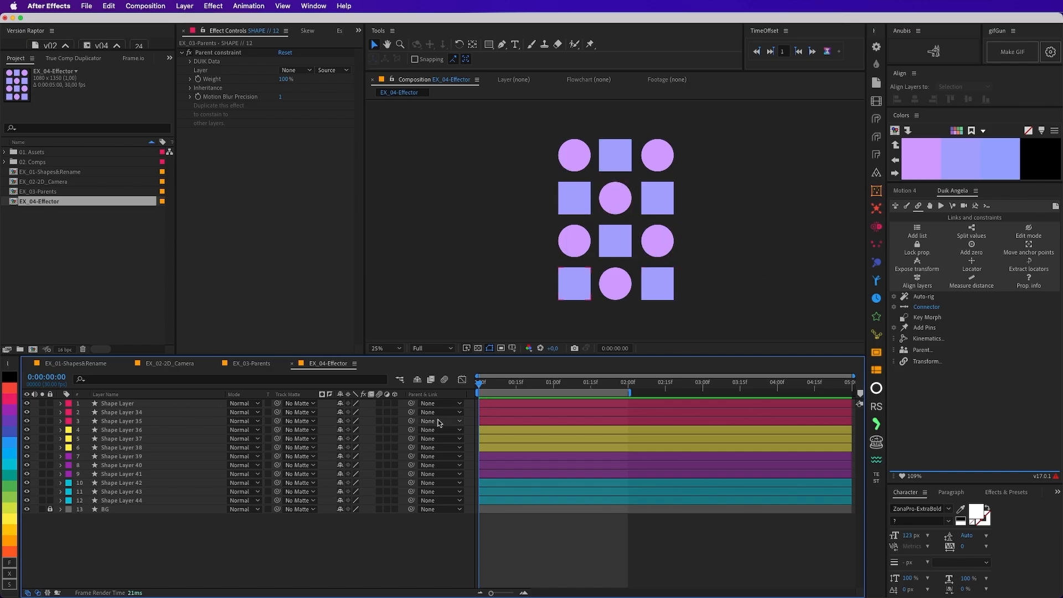
Animate the scale of all twelve shape layers from 0% at frame 0 to 100% at frame 7 and scrub to check
click(139, 405)
shift+click(134, 500)
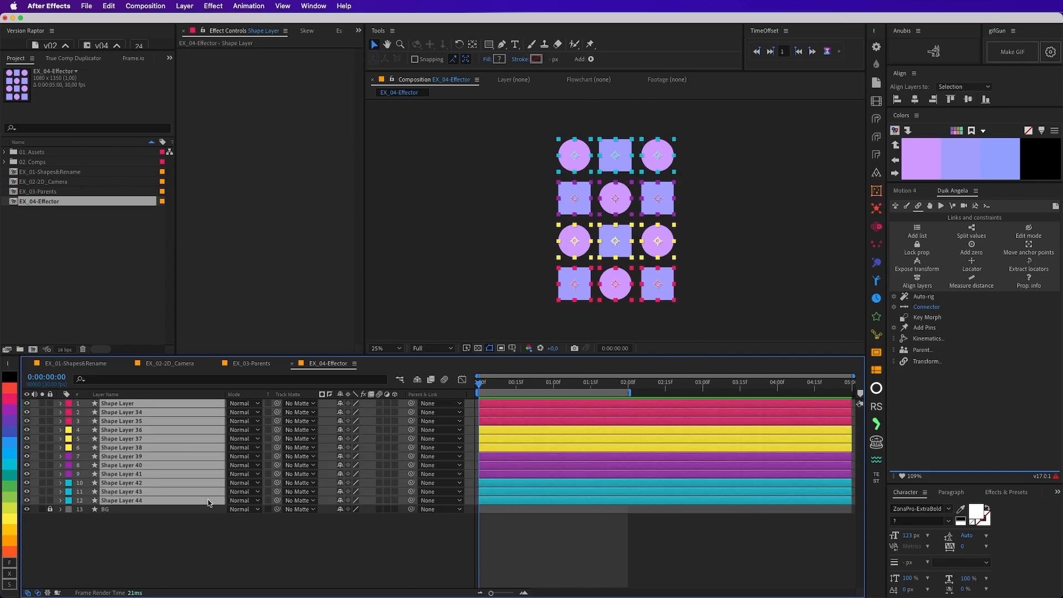
key(s)
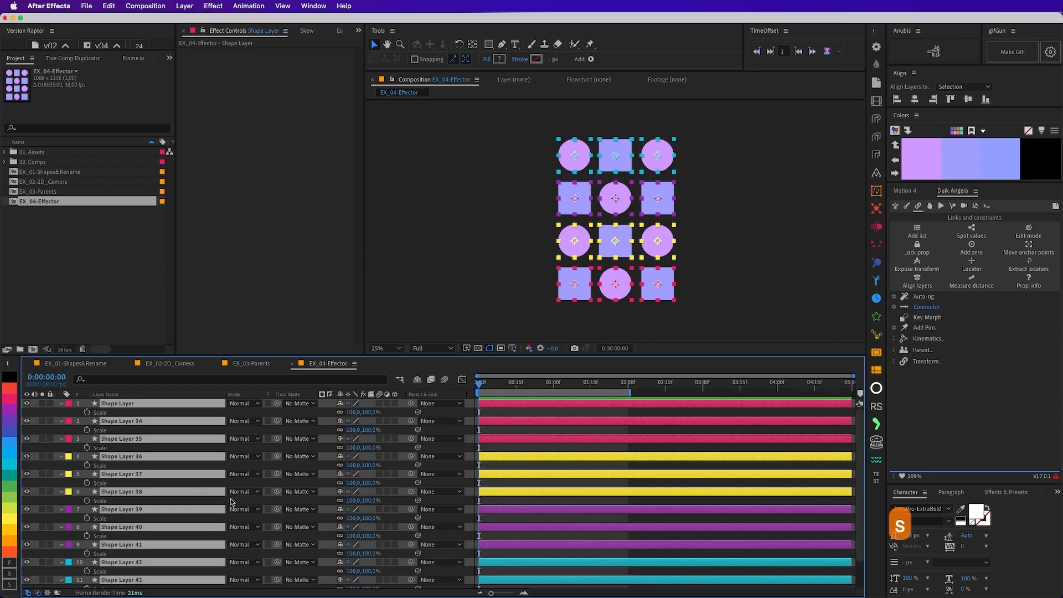
click(87, 412)
drag(480, 414, 497, 414)
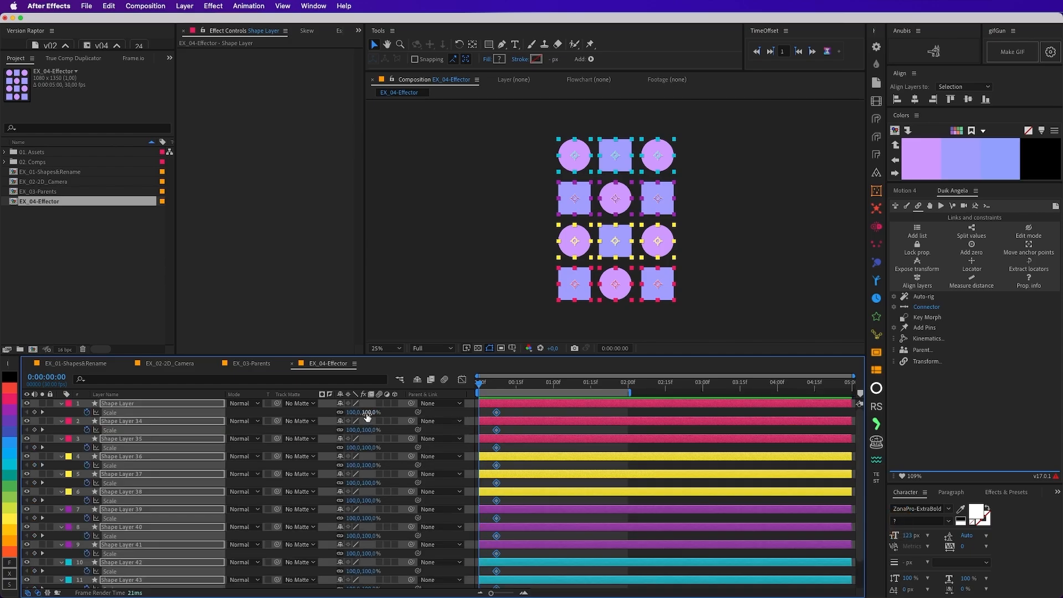
click(370, 413)
text(0)
key(Return)
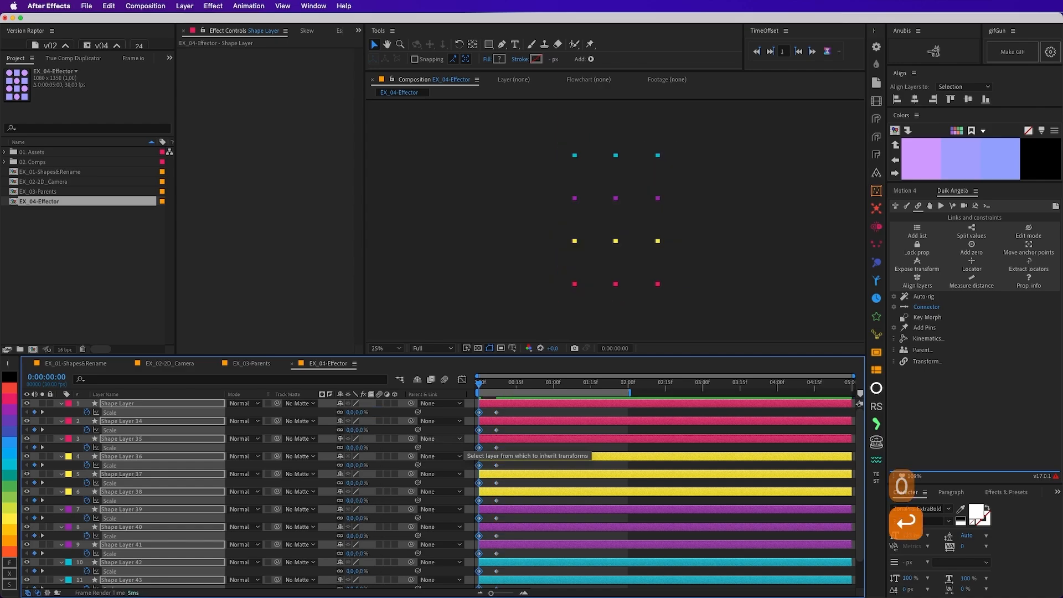
click(504, 413)
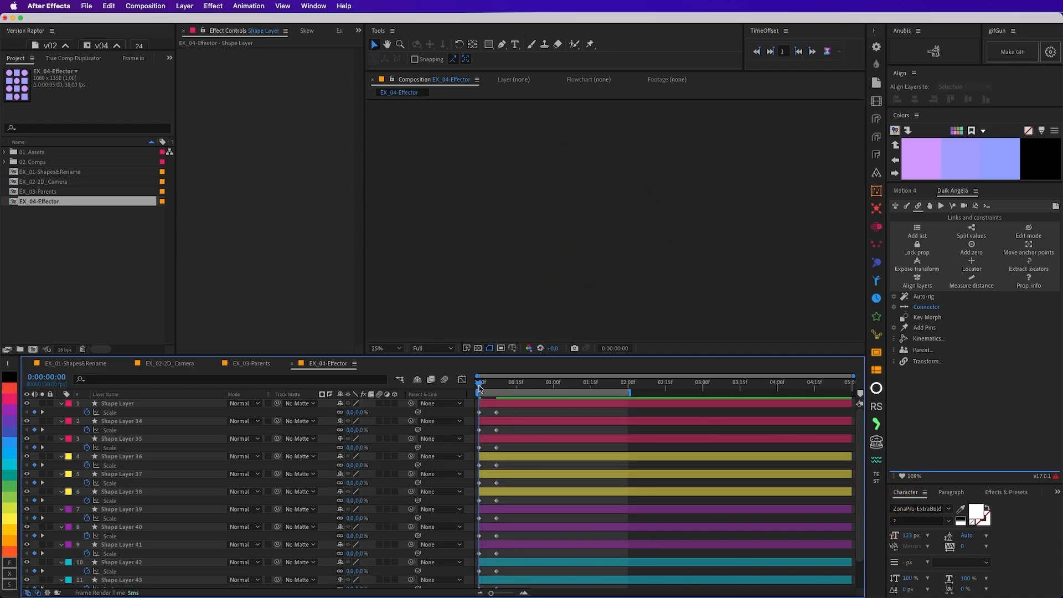
drag(479, 388, 497, 390)
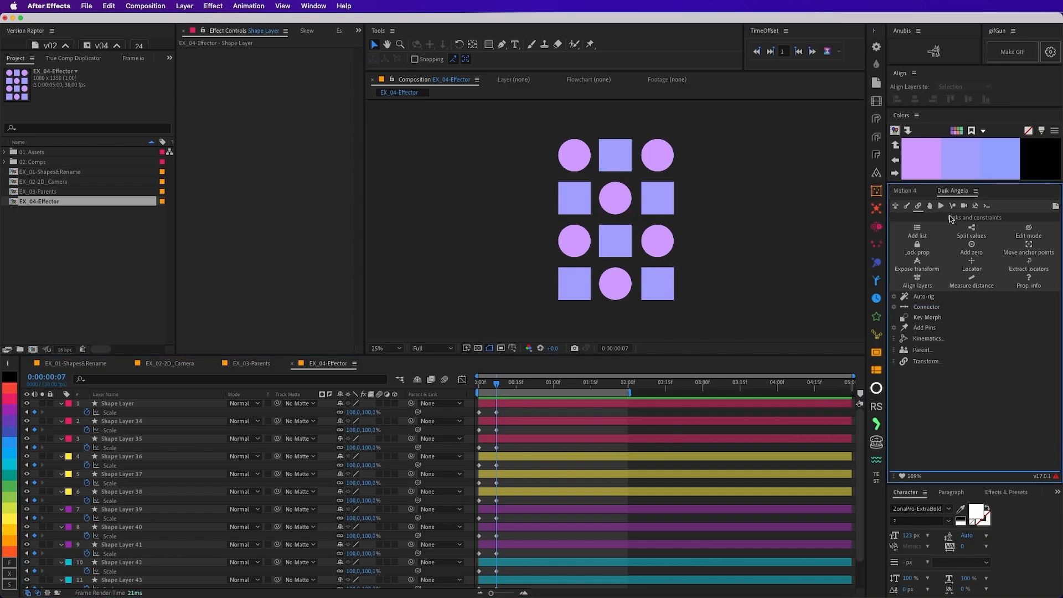
Apply Duik's Effector to the Scale keyframes of all twelve shape layers and move it around the grid to test it
click(941, 207)
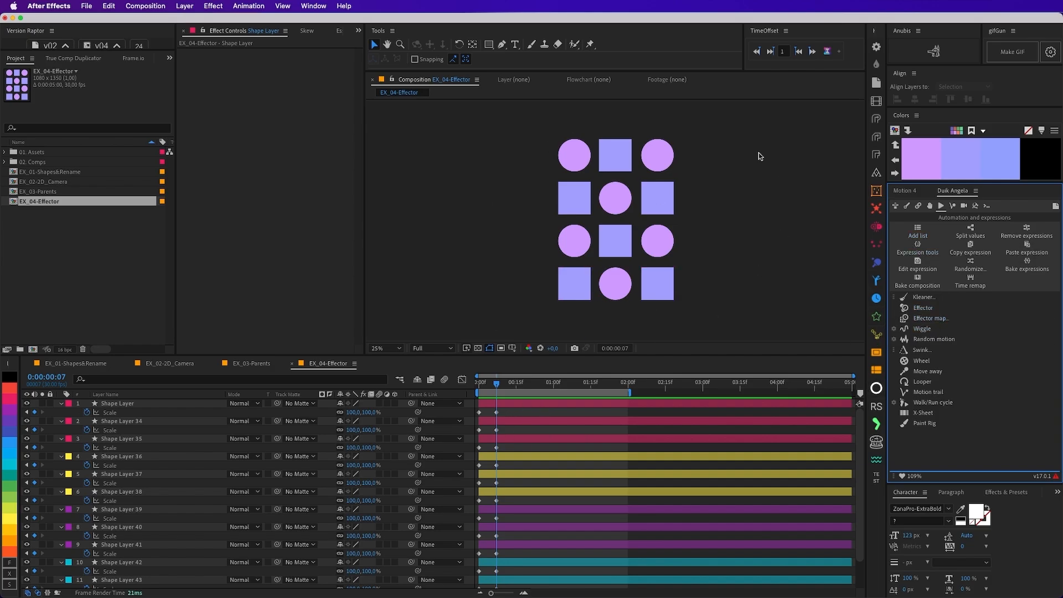
mouse_move(518, 413)
mouse_down()
mouse_move(496, 543)
mouse_move(482, 590)
mouse_move(470, 595)
mouse_up()
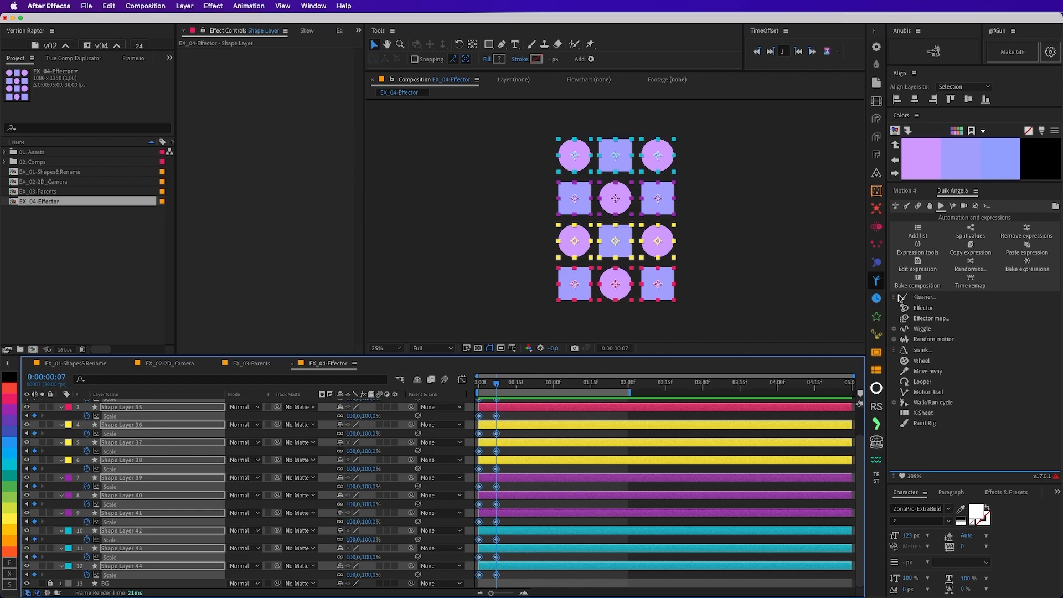
click(923, 309)
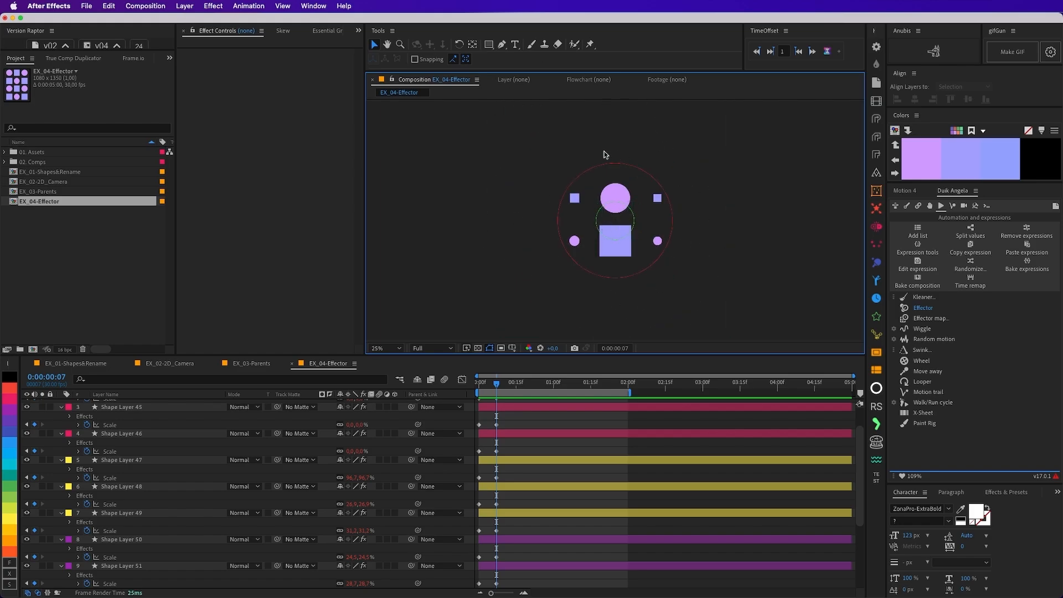
drag(607, 227, 630, 195)
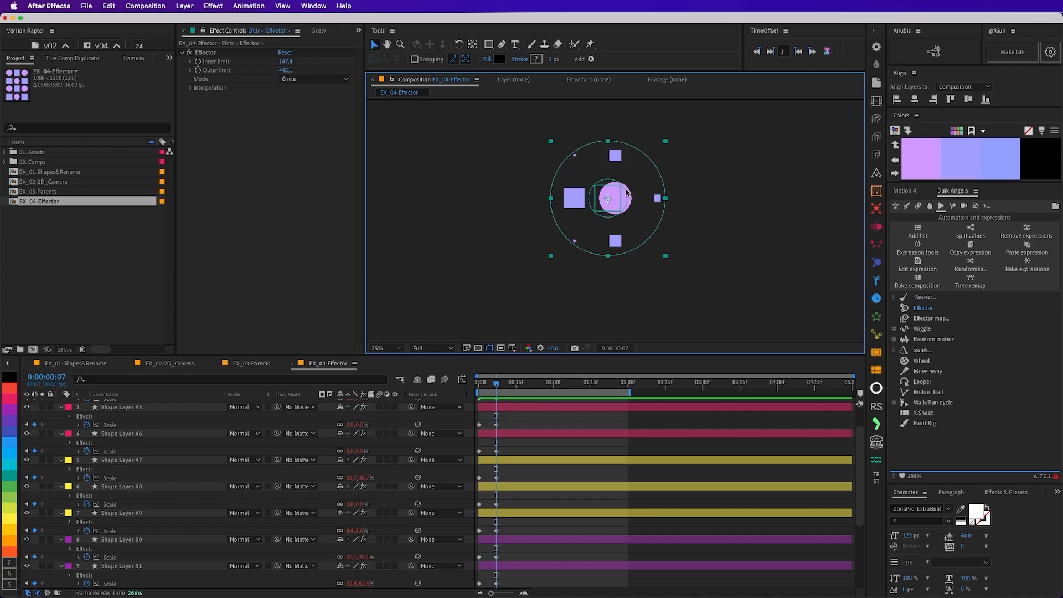
drag(628, 192, 632, 193)
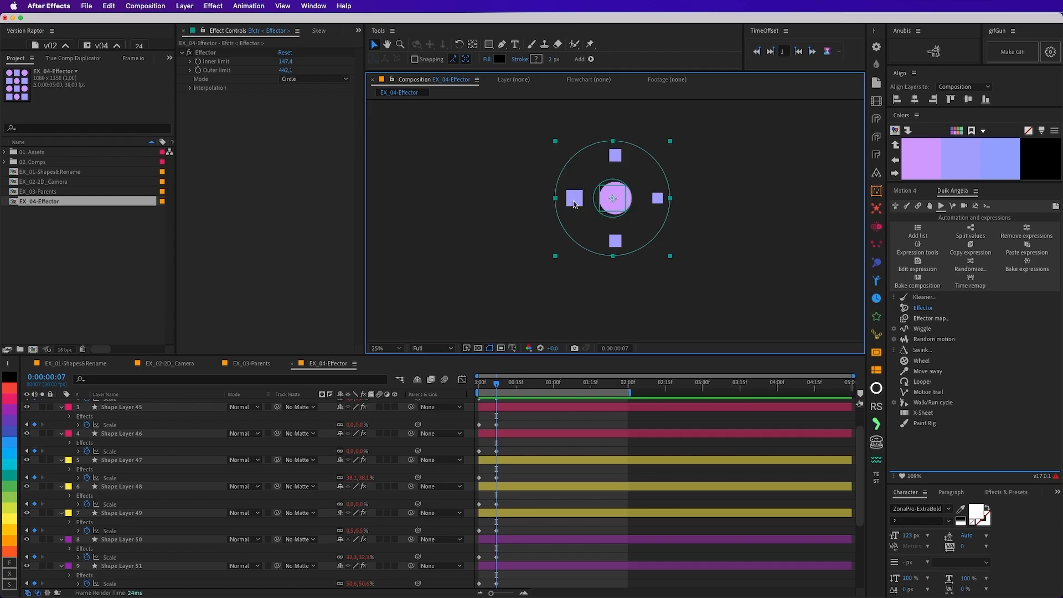
mouse_move(614, 202)
mouse_down()
mouse_move(573, 208)
mouse_move(612, 165)
mouse_move(560, 184)
mouse_move(581, 229)
mouse_move(625, 169)
mouse_move(645, 193)
mouse_move(620, 192)
mouse_move(619, 206)
mouse_up()
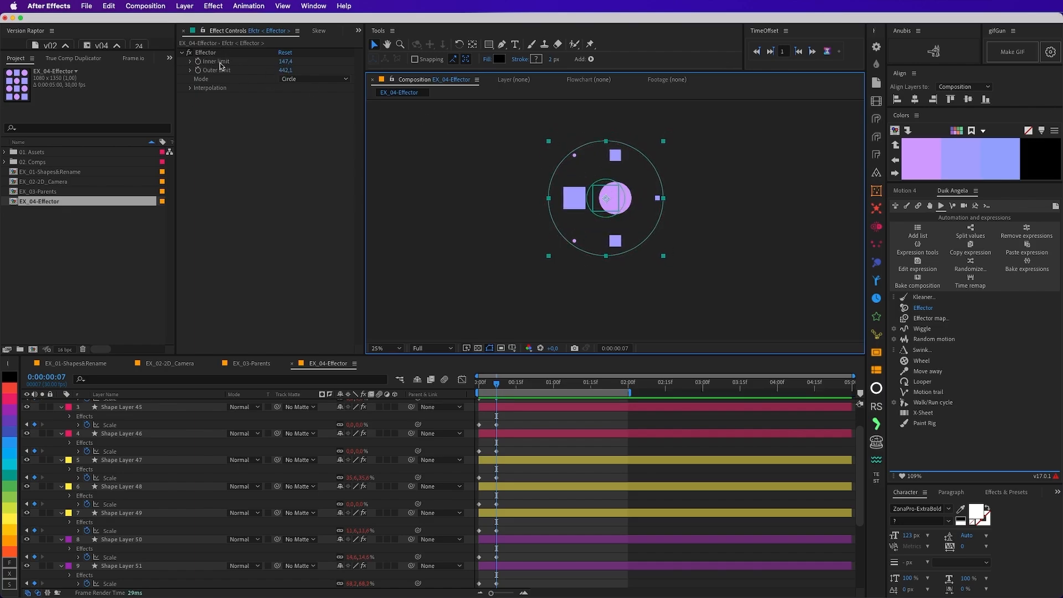
Set the Effector's inner limit to 250 and outer limit to 172.1, moving it across the shapes to test the falloff
drag(277, 61, 296, 69)
mouse_move(609, 193)
mouse_down()
mouse_move(620, 138)
mouse_move(617, 285)
mouse_move(623, 138)
mouse_move(620, 280)
mouse_move(619, 174)
mouse_move(619, 193)
mouse_up()
drag(285, 69, 264, 78)
drag(618, 227, 574, 238)
drag(671, 243, 583, 206)
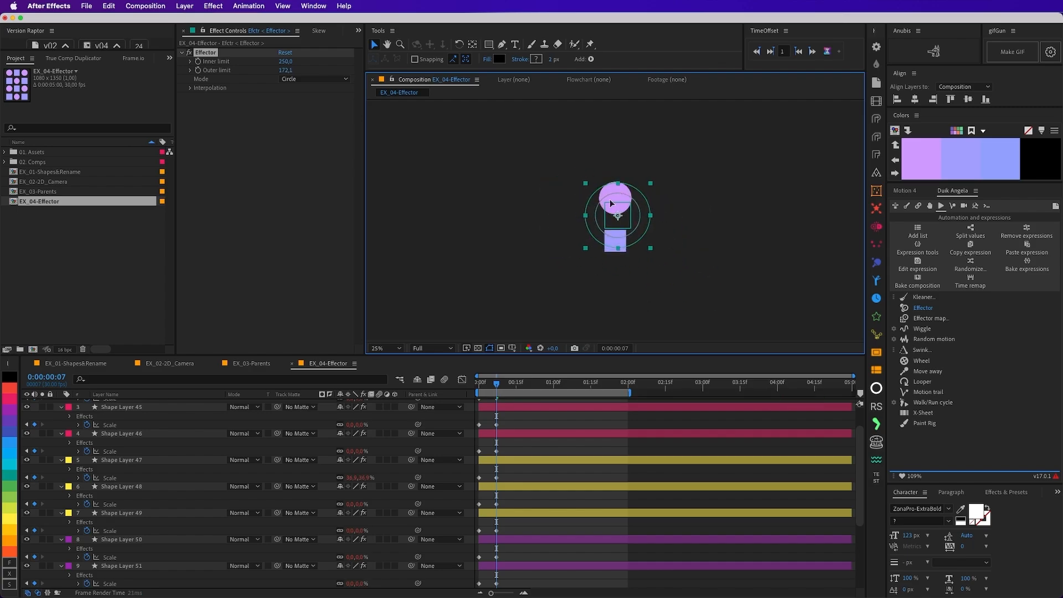
Set the Effector's inner limit to 410 and outer limit to 432.1, and reposition it over the middle of the grid
drag(286, 70, 302, 67)
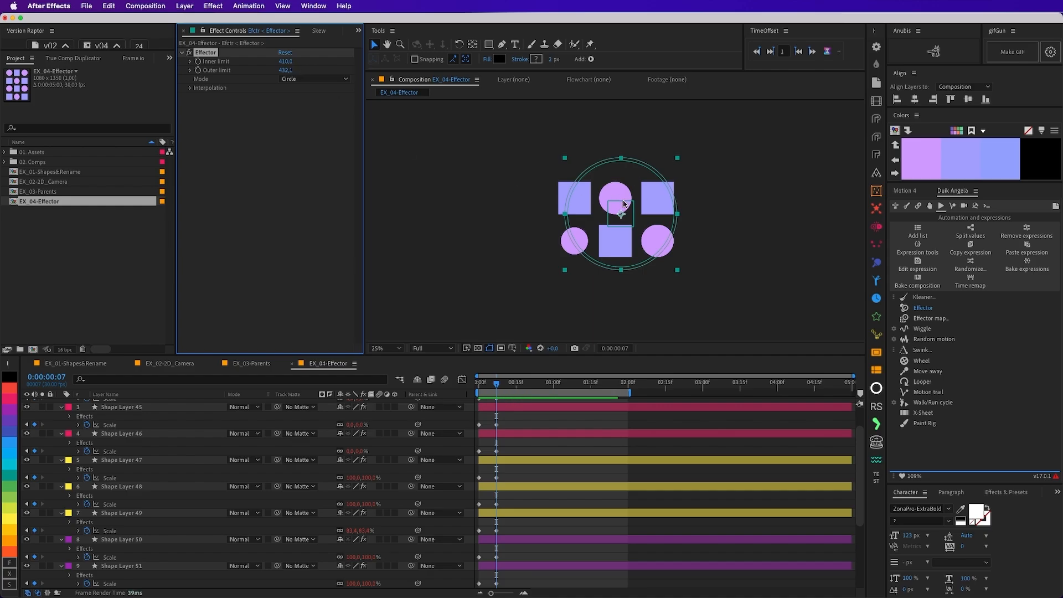
drag(622, 206, 619, 206)
Switch the Effector's mode to Infinite Line and move it slightly across the middle column of shapes
click(314, 78)
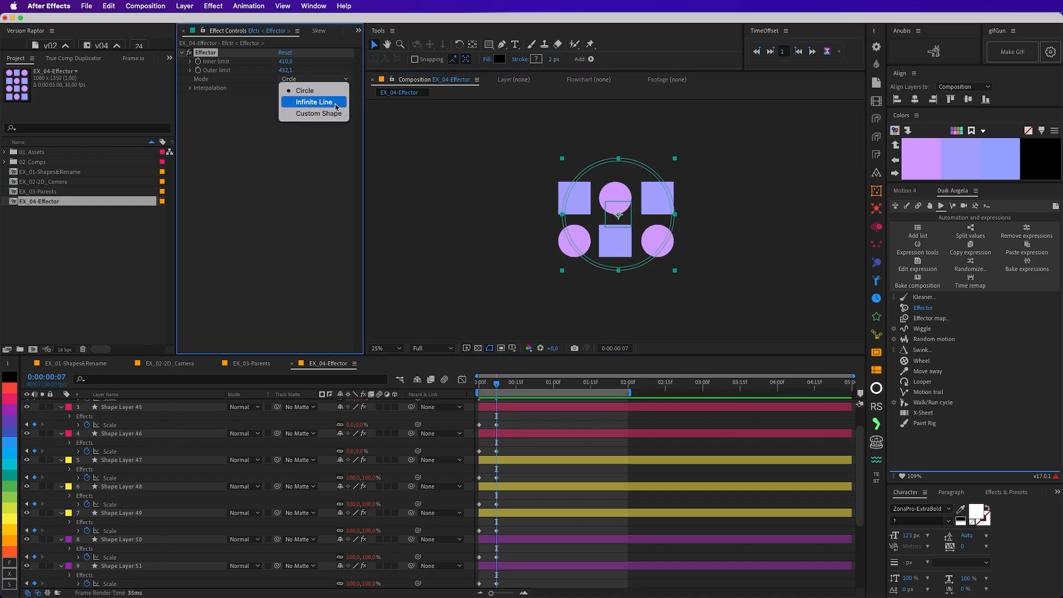
click(331, 103)
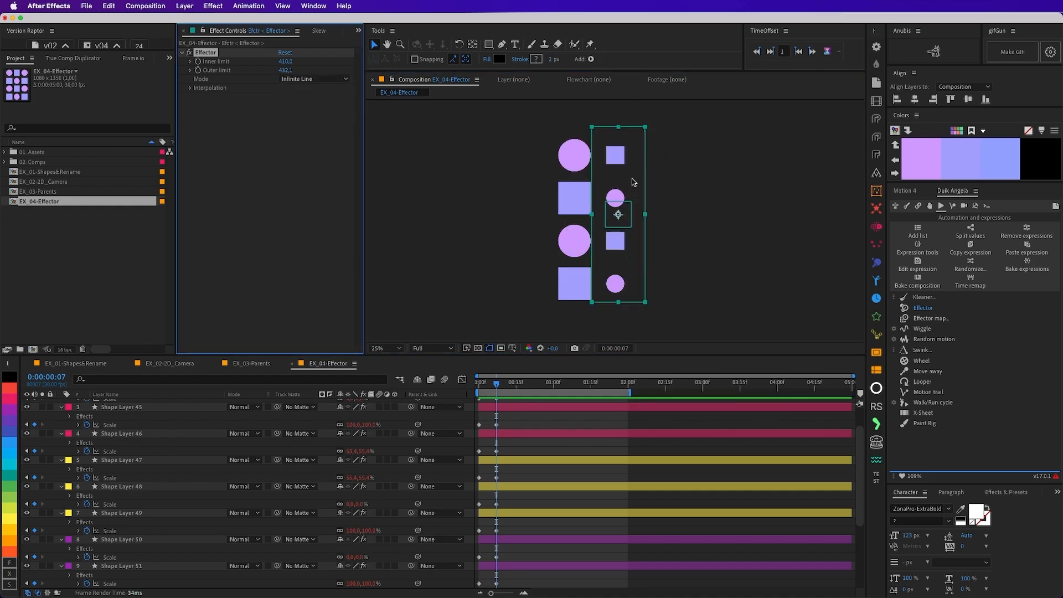
click(613, 220)
mouse_move(613, 220)
mouse_down()
mouse_move(576, 220)
mouse_move(692, 221)
mouse_move(608, 219)
mouse_up()
scroll(232, 471, up, 3)
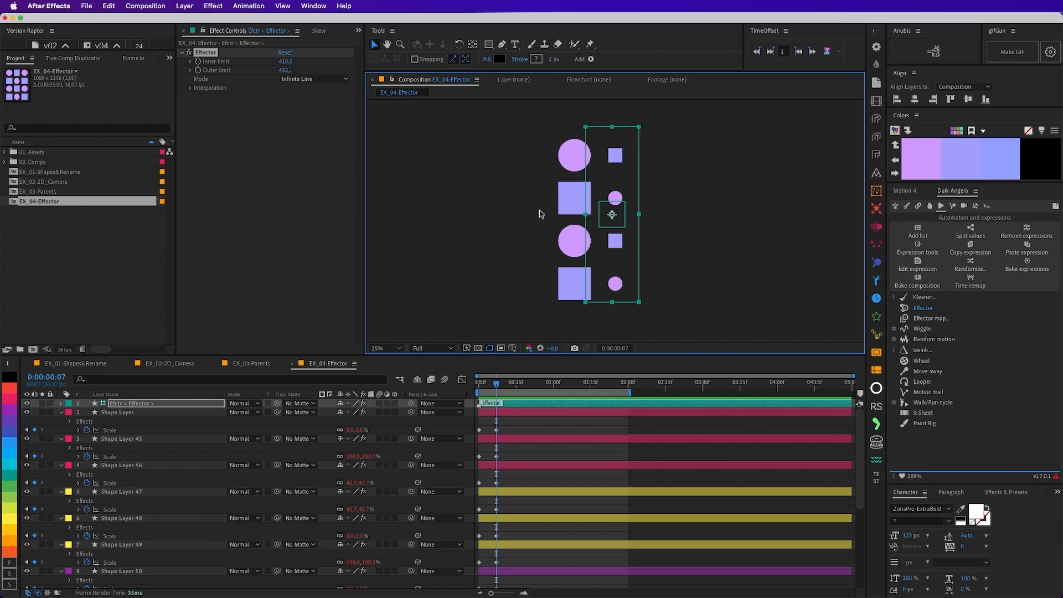
Try rotating the Effector's infinite line and moving it over the grid, and undo both changes
key(r)
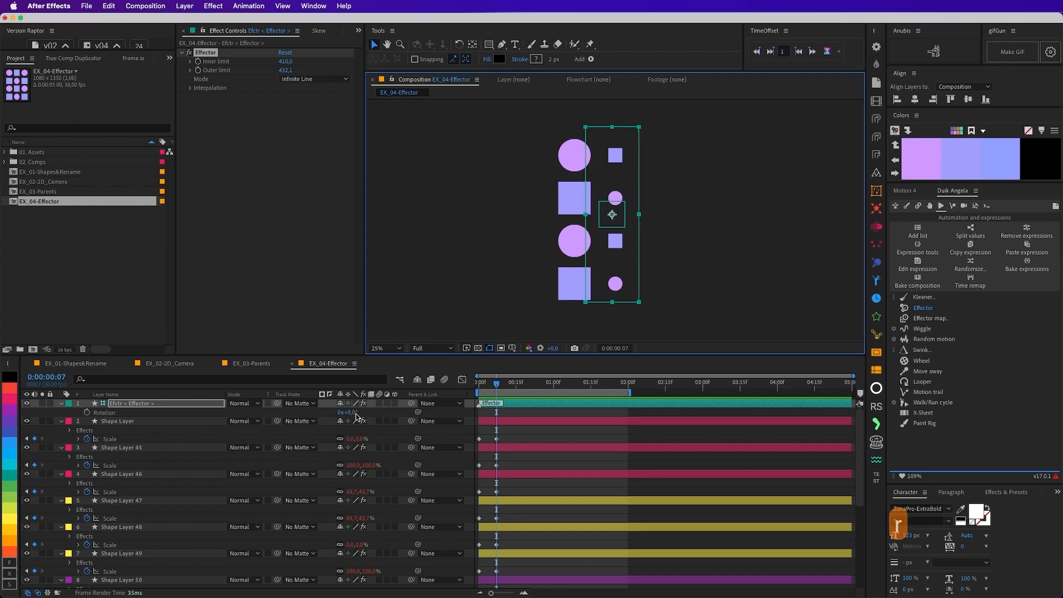
drag(357, 414, 398, 413)
mouse_move(614, 211)
mouse_down()
mouse_move(620, 114)
mouse_move(610, 322)
mouse_move(605, 159)
mouse_move(606, 300)
mouse_move(611, 223)
mouse_up()
key(super+z)
key(super+z)
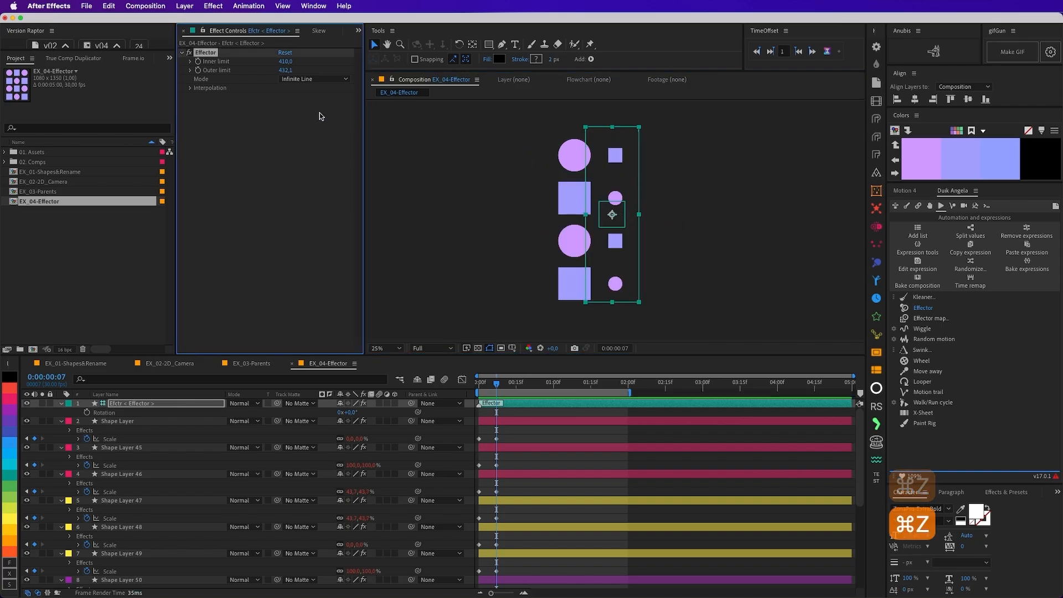
Switch the Effector's mode to Custom Shape and move it up within the grid
click(312, 78)
click(317, 111)
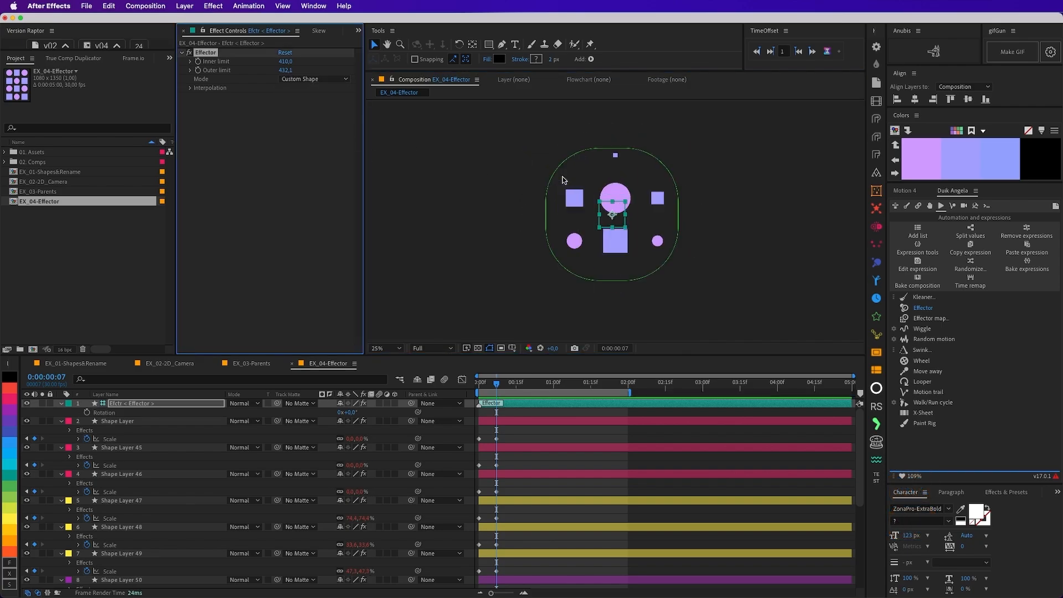
drag(613, 217, 613, 189)
Select the path of the Effector's custom shape and reshape it into a wide, flat rectangle in the middle of the grid
click(61, 403)
click(61, 404)
click(70, 413)
click(79, 422)
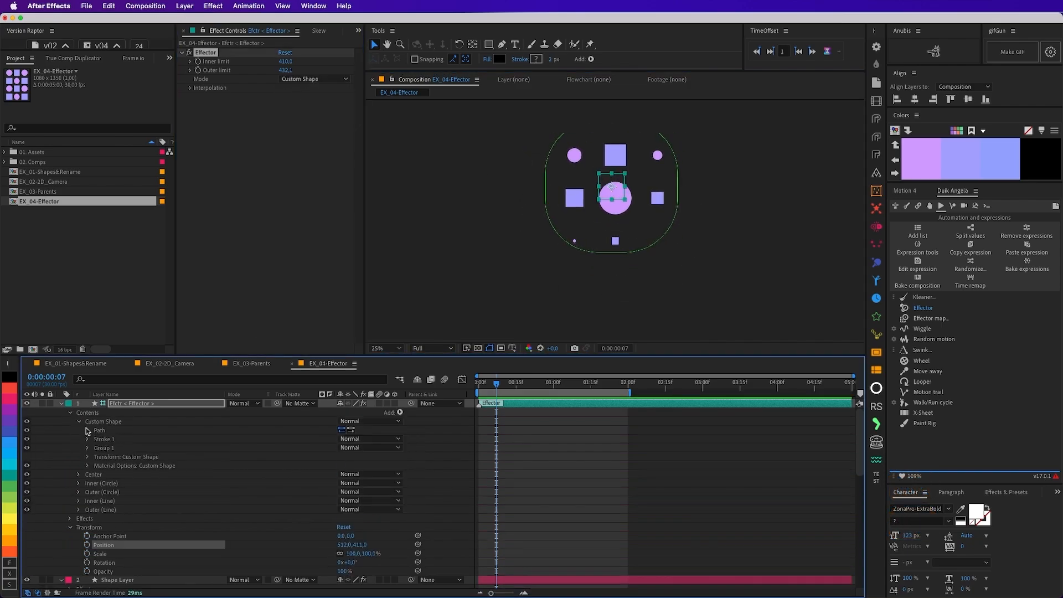
click(88, 431)
click(143, 439)
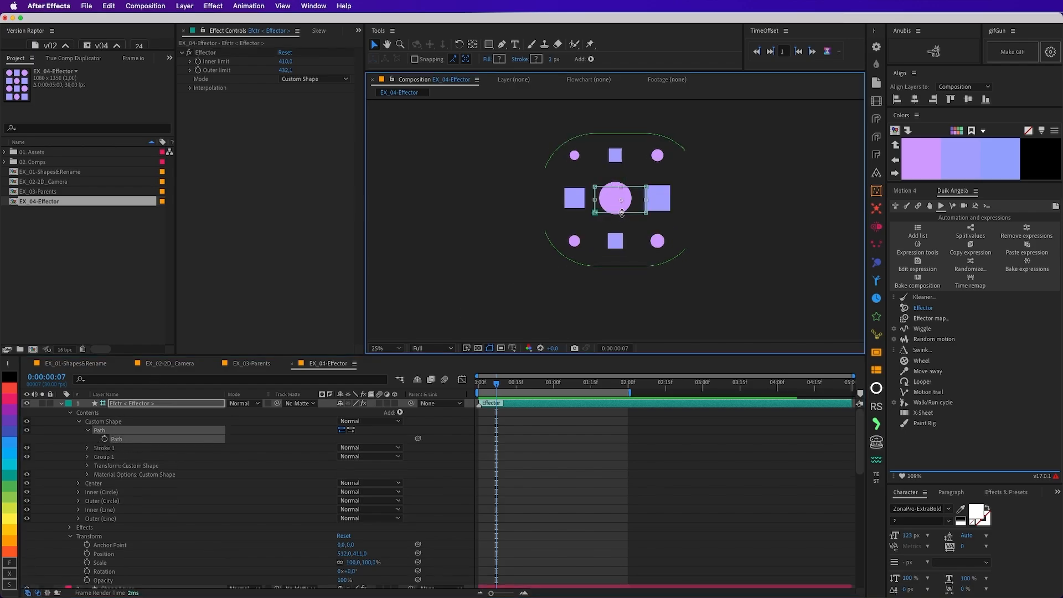
drag(614, 217, 628, 255)
Undo the Effector tests, the Effector itself and the scale keyframes, back to the unanimated shape layers at frame 0
key(super+z)
key(super+z)
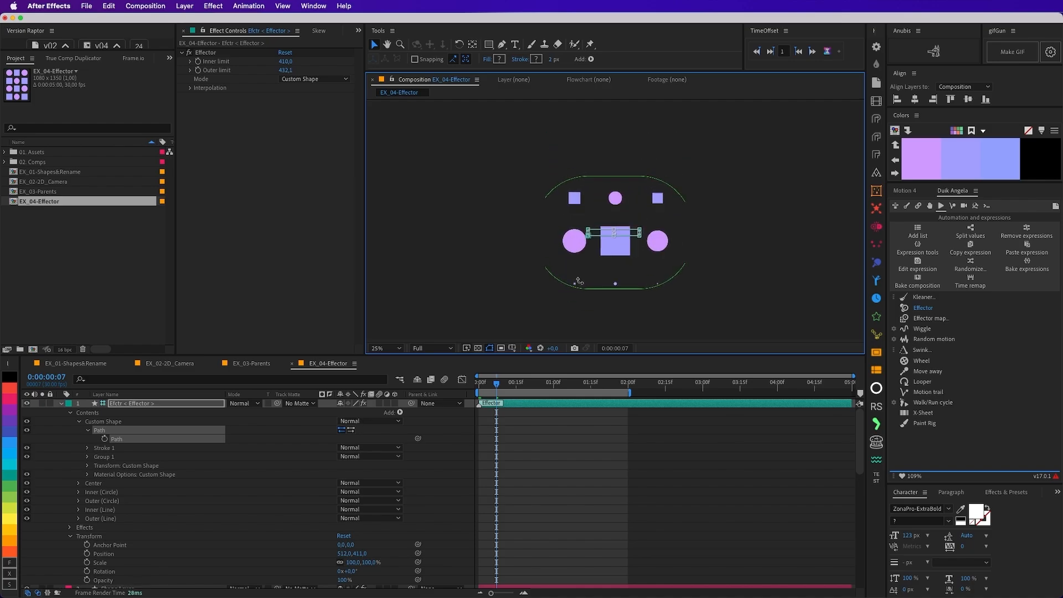
key(super+z)
key(super+z)
key(super+z)
key(super+z)
key(super+z)
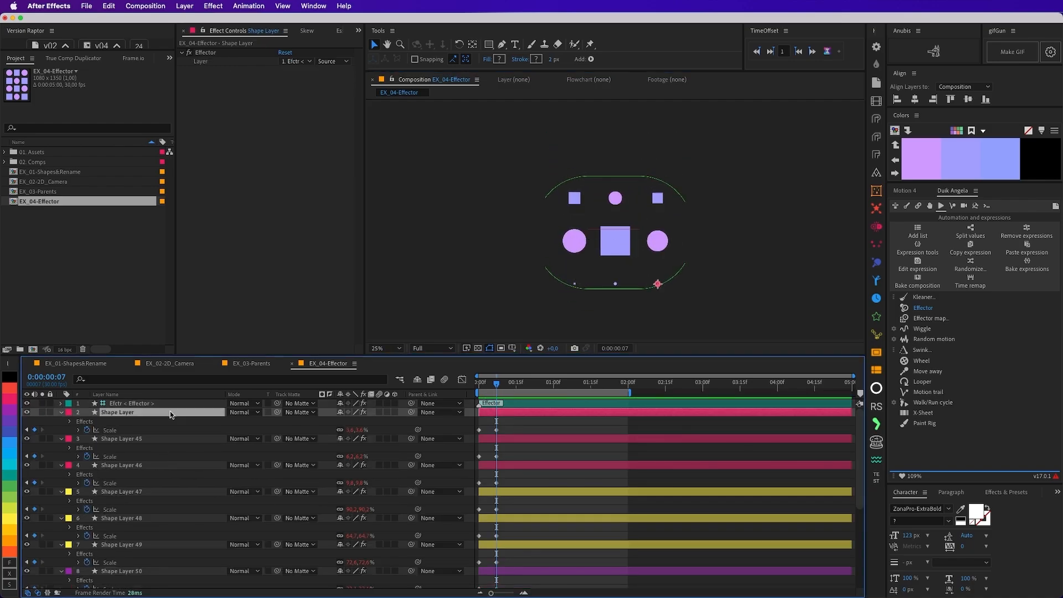
key(super+z)
key(super+z)
key(super+z)
key(super+z)
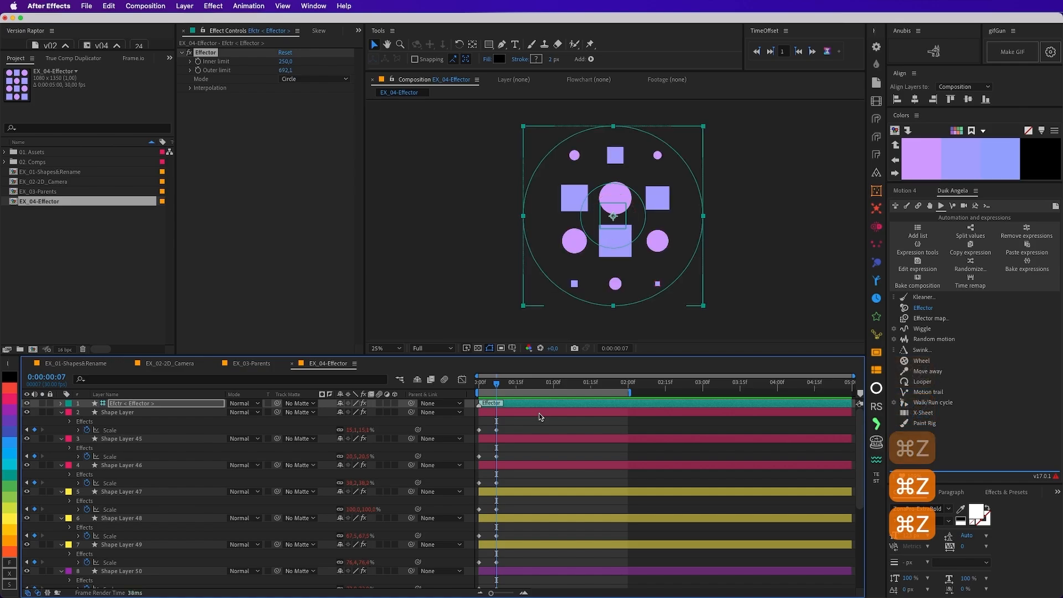
key(super+z)
key(super+z)
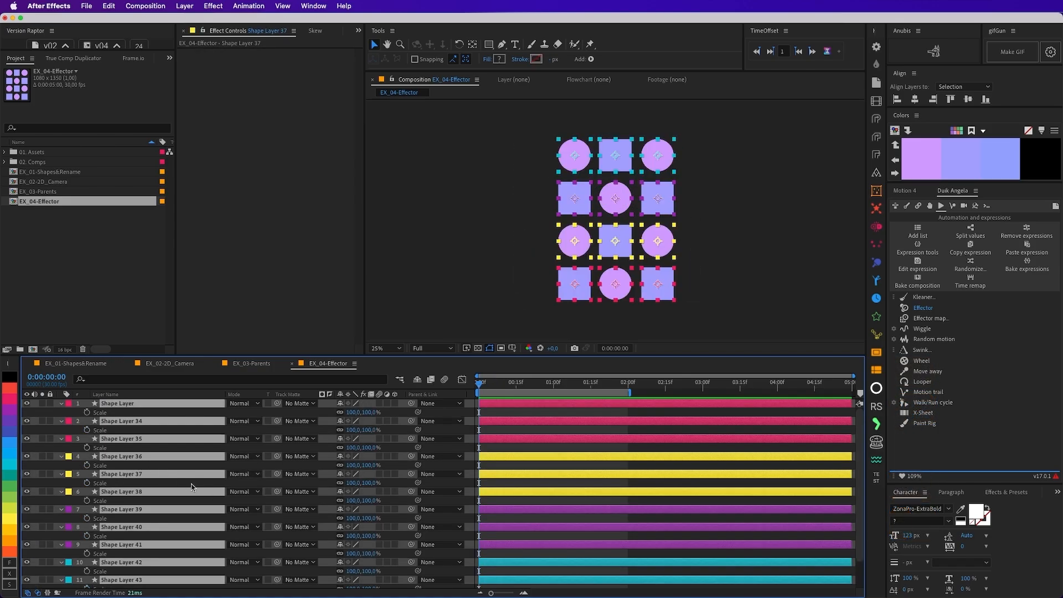
Keyframe Position and Rotation on all twelve shape layers, with the shapes shifted down and turned by -48° at frame 0
key(p)
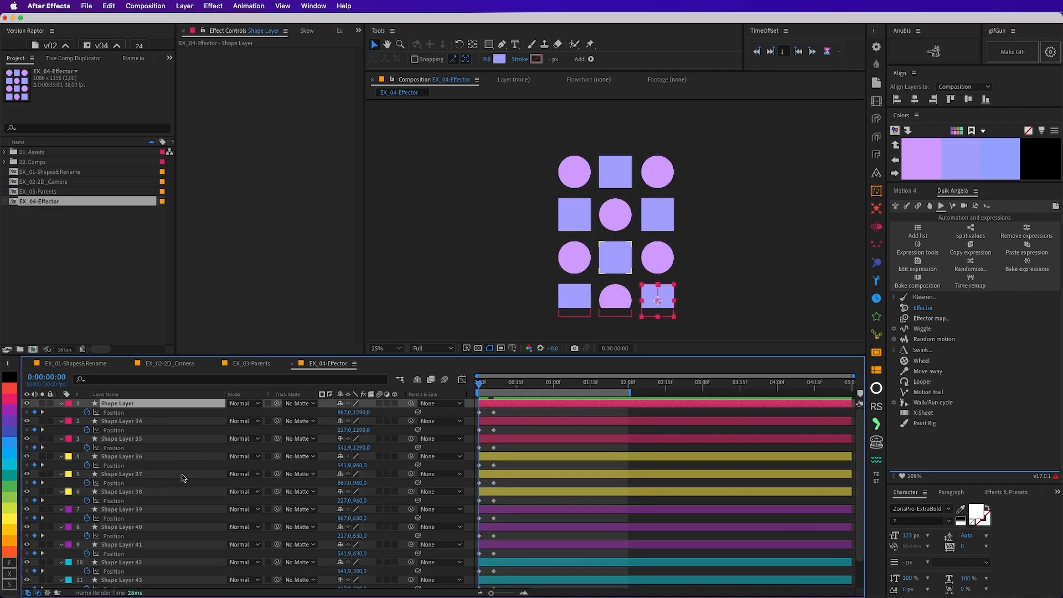
scroll(184, 477, down, 2)
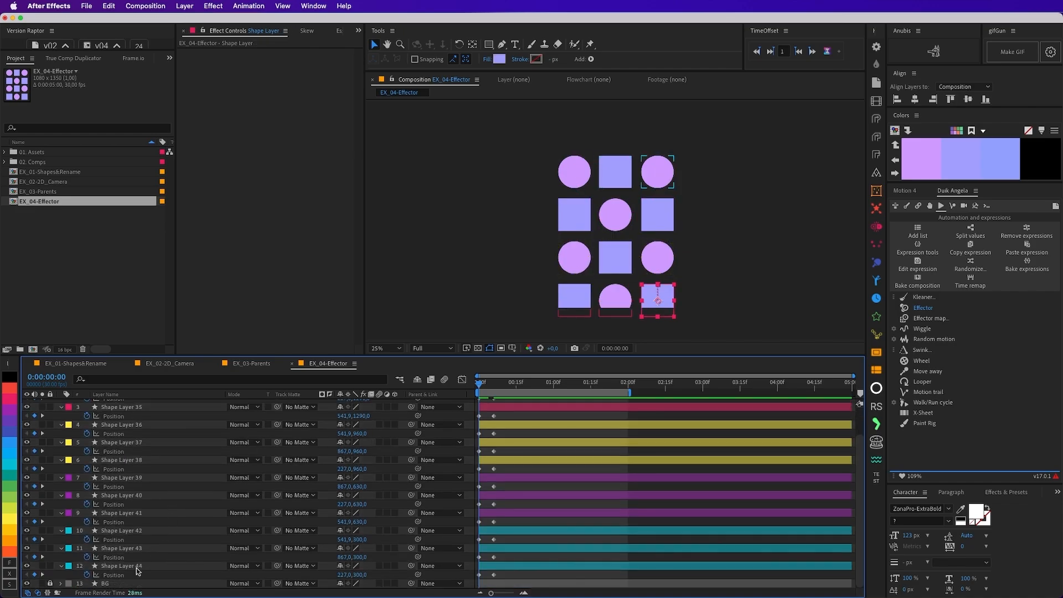
shift+click(139, 567)
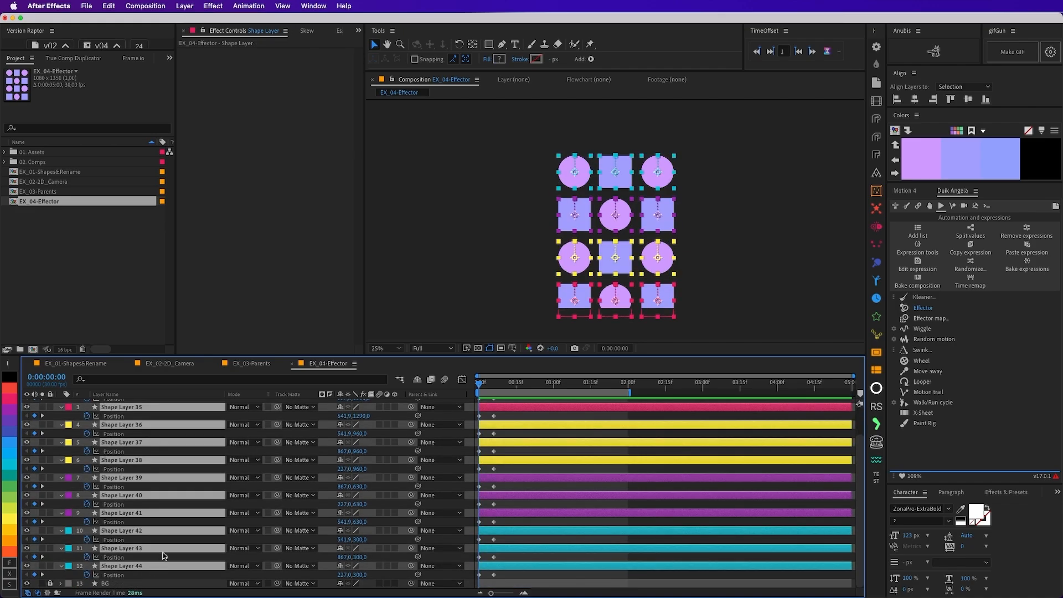
key(r)
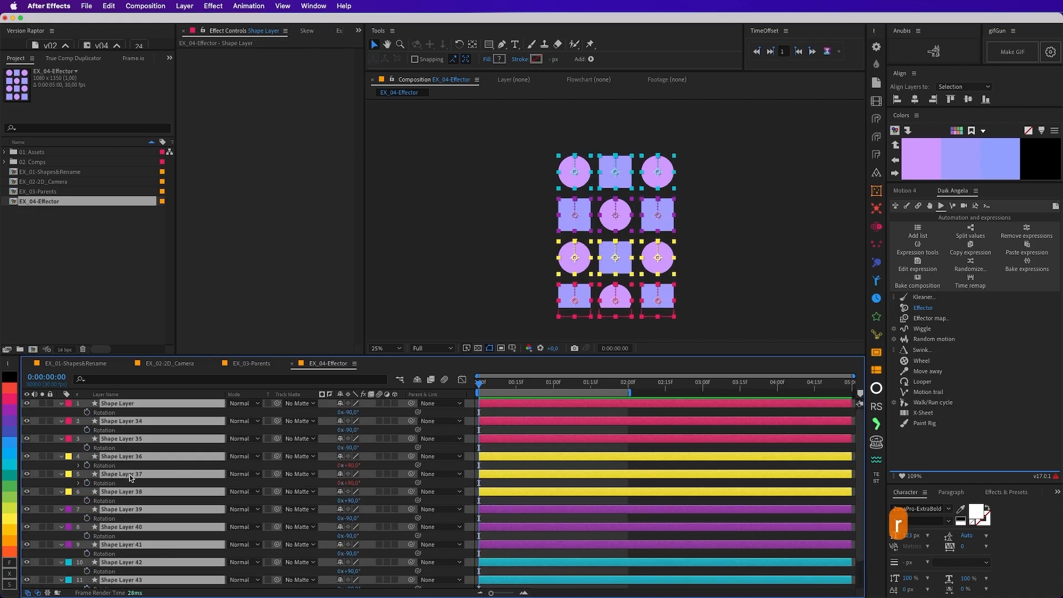
click(87, 413)
drag(355, 417, 336, 420)
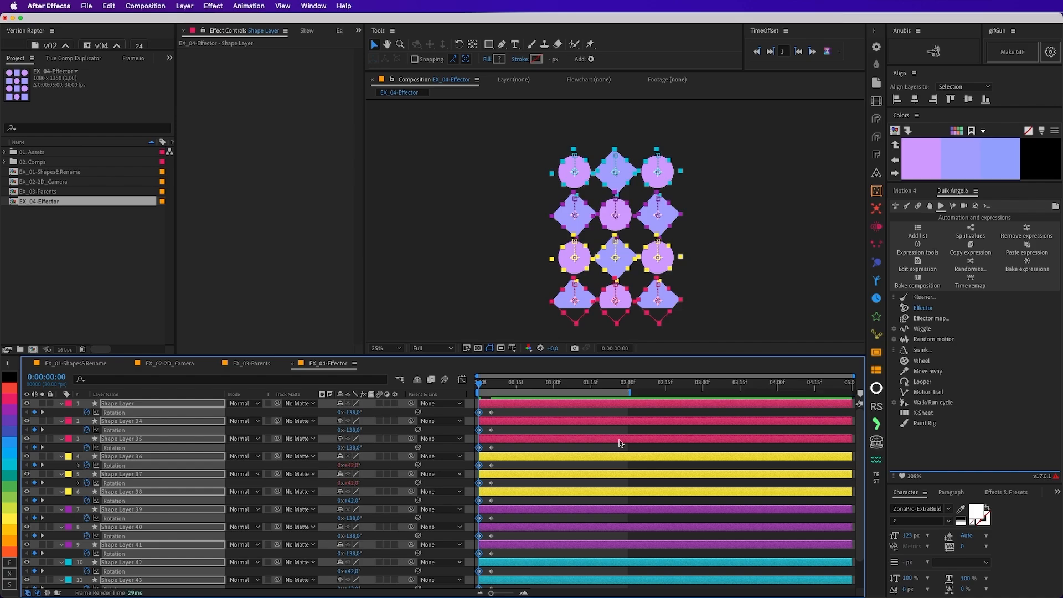
Apply Duik's Effector to the Position and Rotation keyframes of all twelve shape layers
click(524, 414)
key(shift+p)
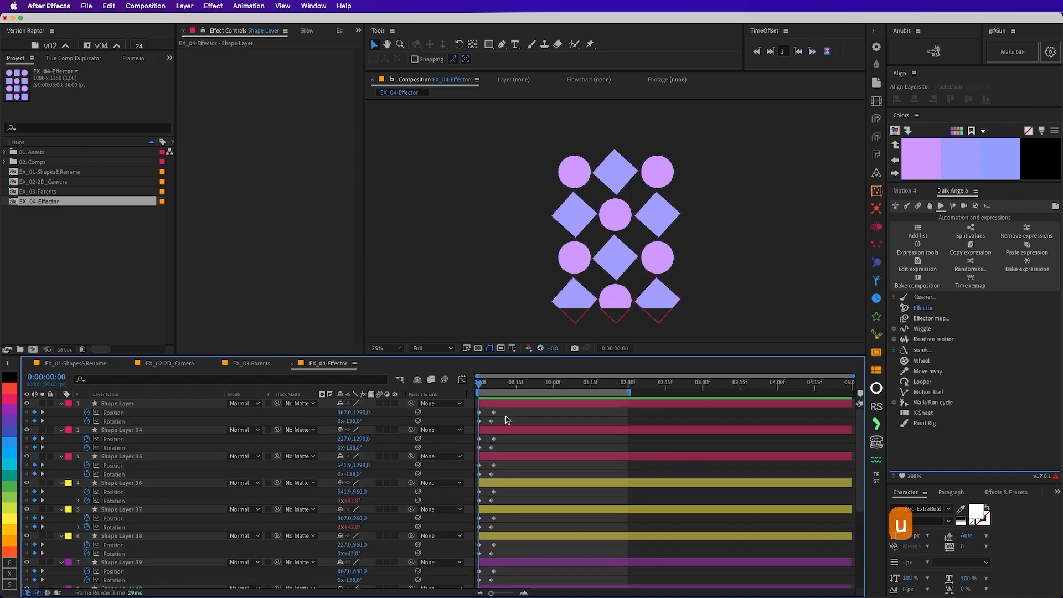
drag(508, 418, 460, 592)
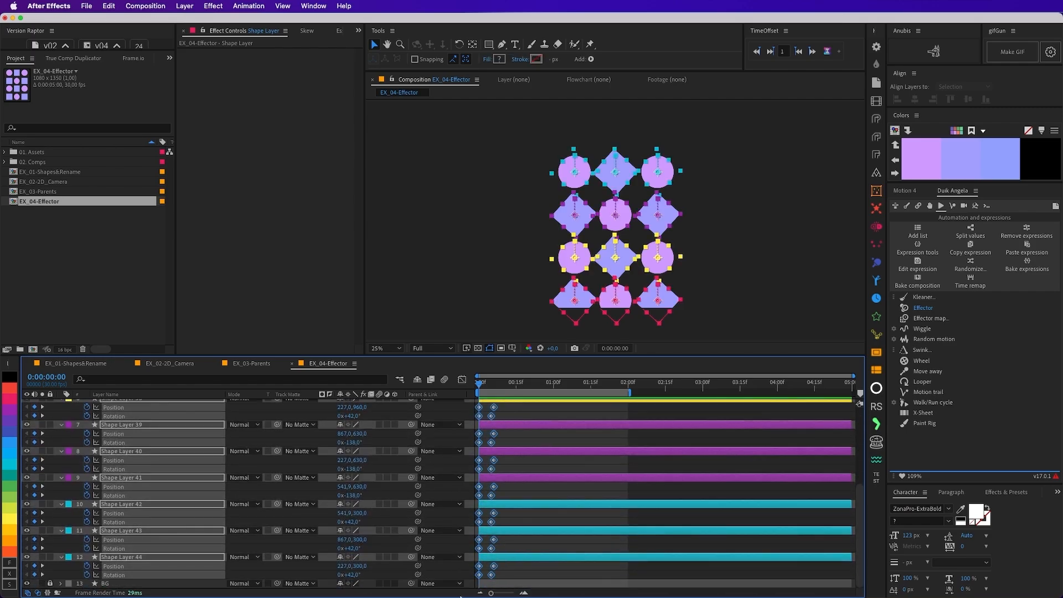
click(918, 308)
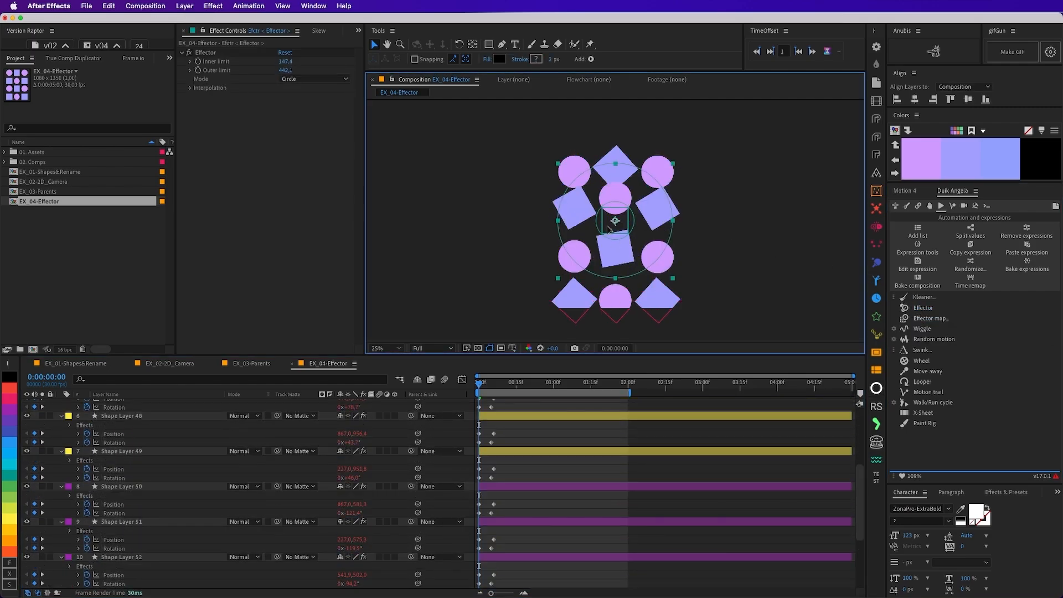
Move the Effector through the grid to test its influence, leaving it between the upper two rows of shapes
drag(608, 229, 640, 157)
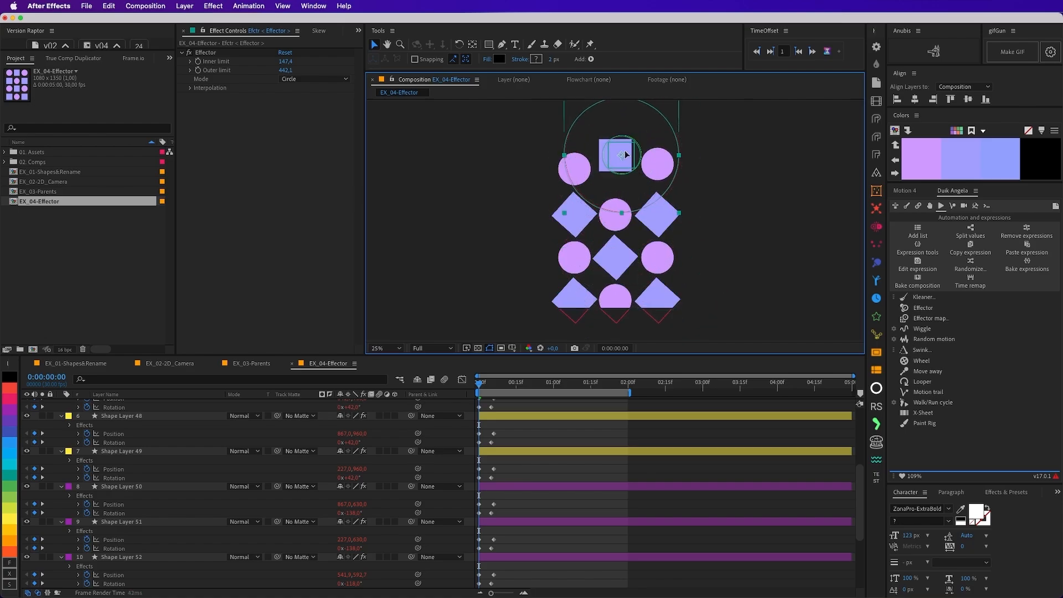
drag(623, 217, 610, 168)
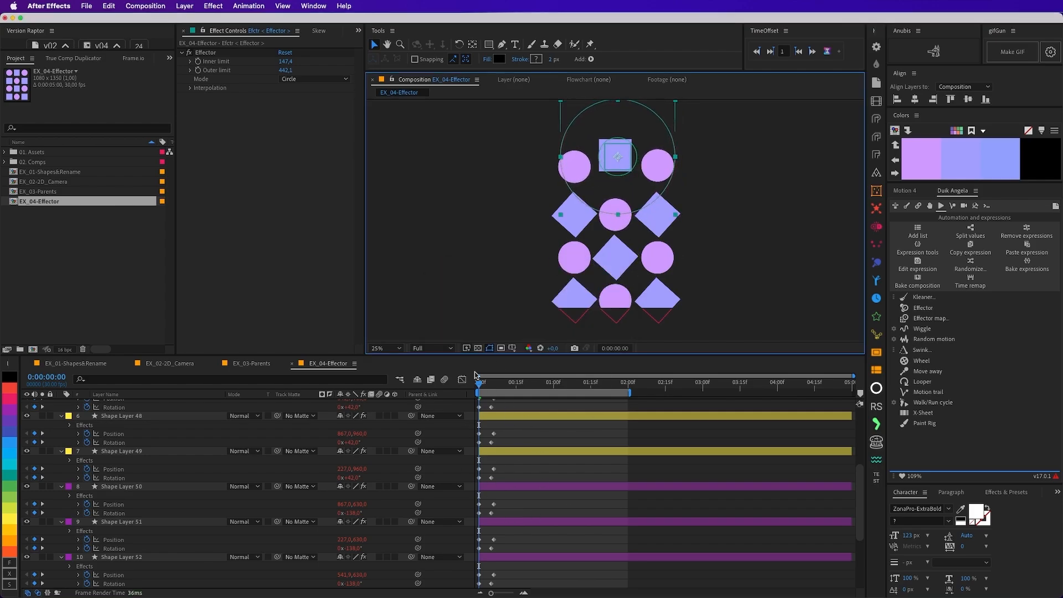
drag(593, 178, 624, 189)
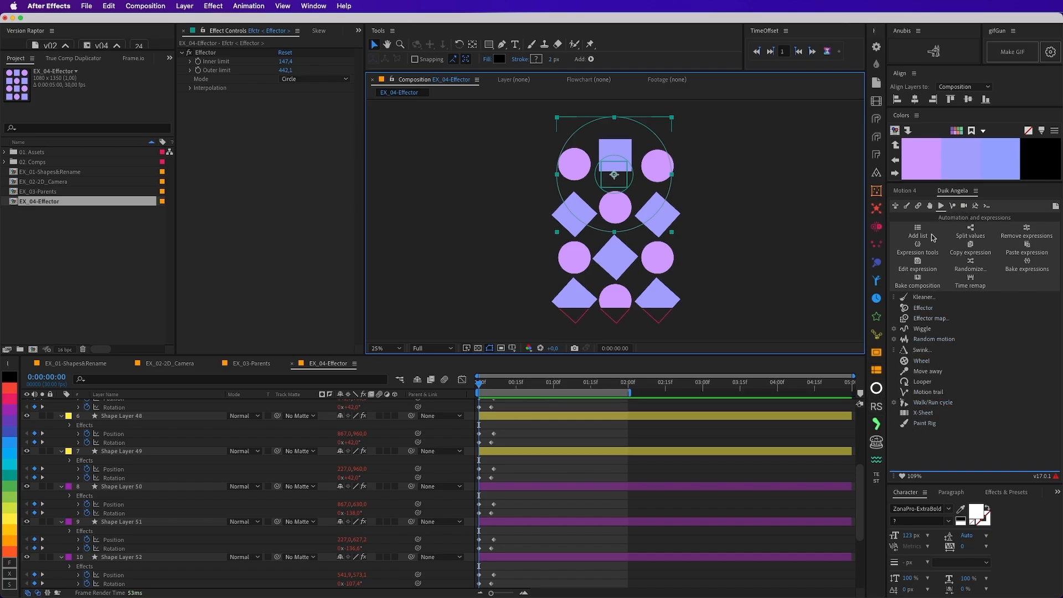
Show Duik's animation tools, open its Sanity status report and run all tests on the project
click(953, 206)
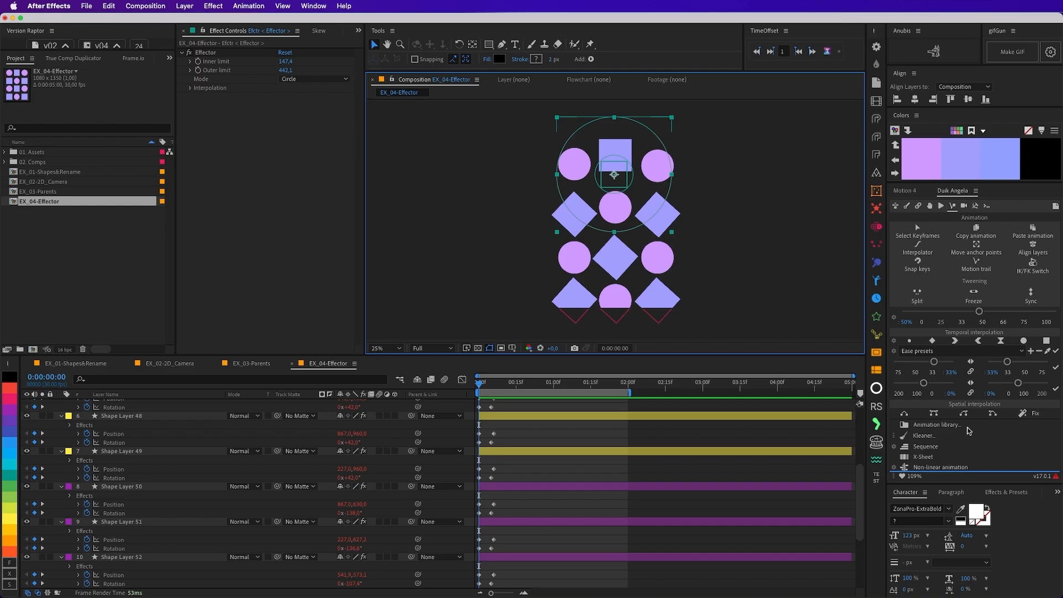
click(1040, 474)
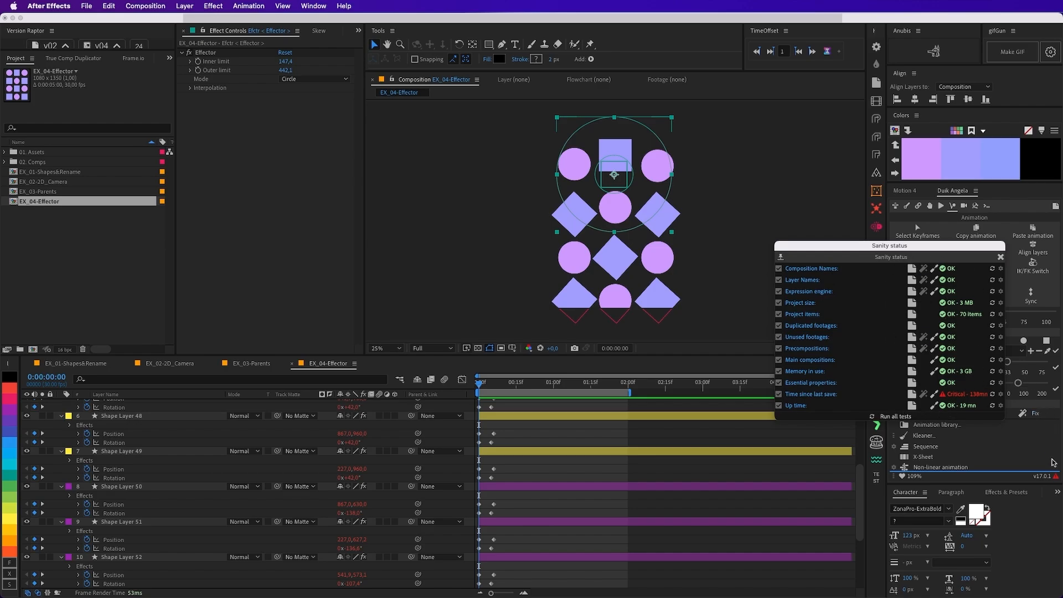
click(892, 416)
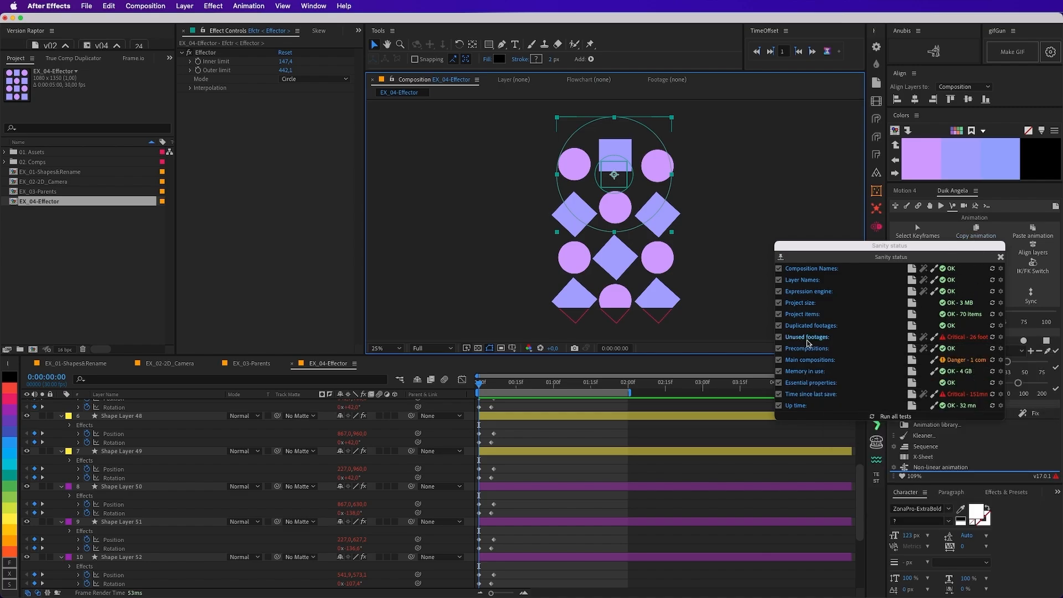
Fix the Unused footages and Time since last save issues in the Sanity status report
mouse_move(968, 340)
click(934, 339)
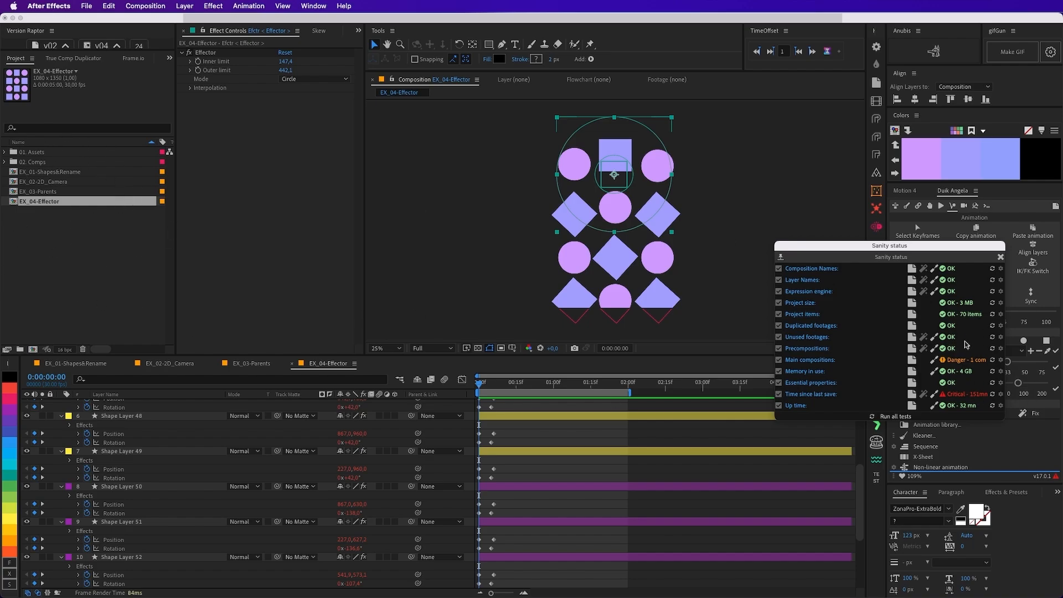
mouse_move(959, 363)
click(934, 394)
Fix the Main compositions issue by collecting the unused composition into the project root
click(935, 360)
click(547, 276)
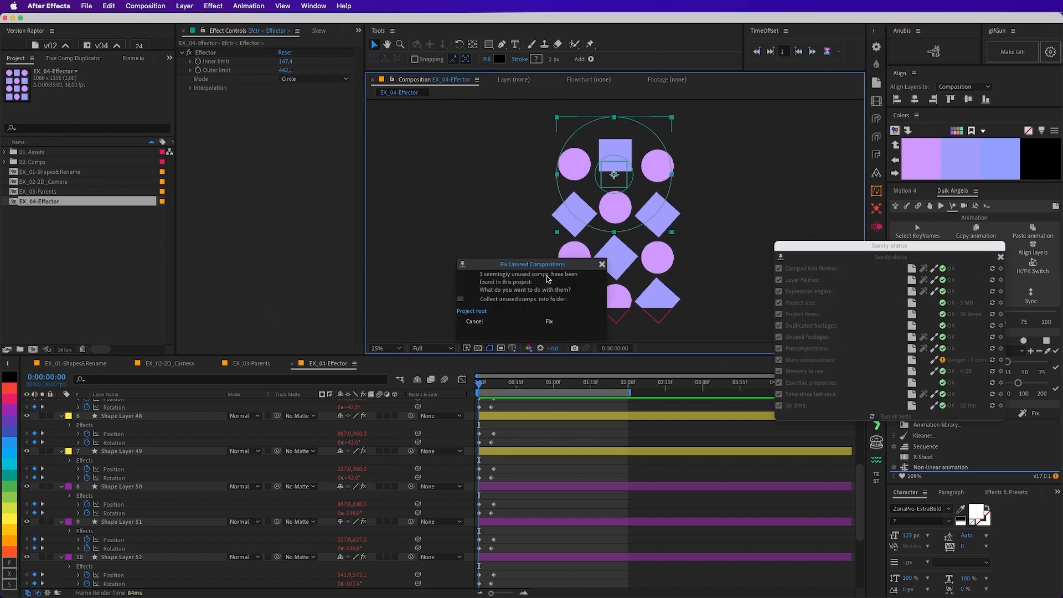
click(549, 322)
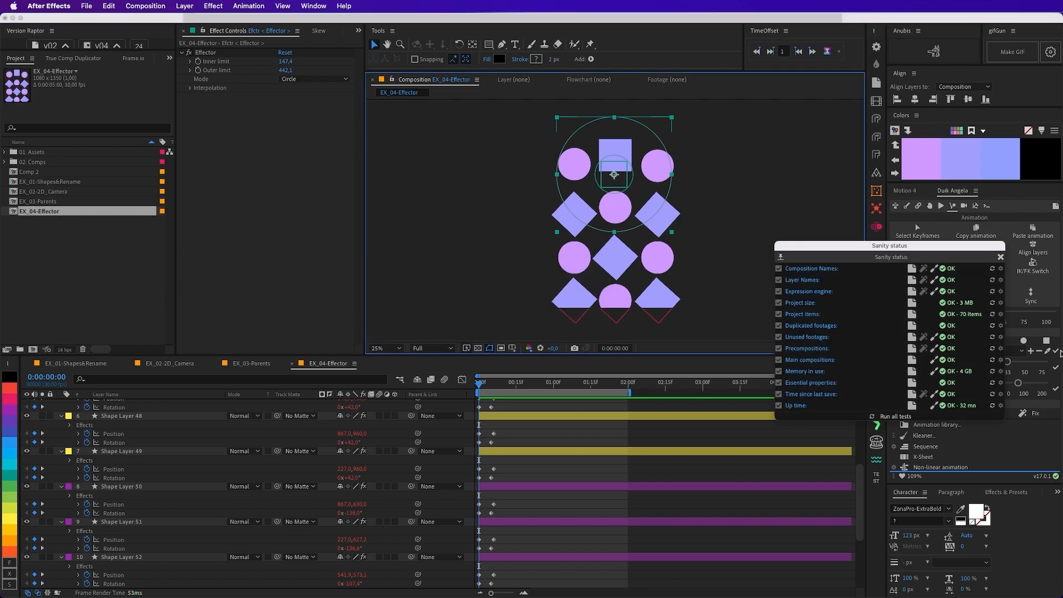
drag(936, 246, 930, 219)
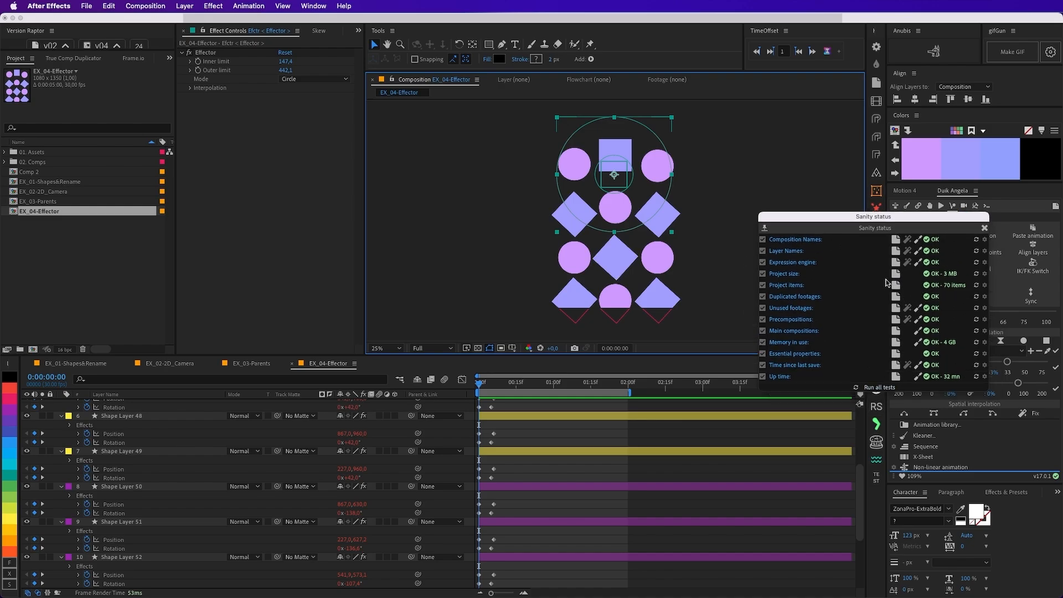
click(876, 208)
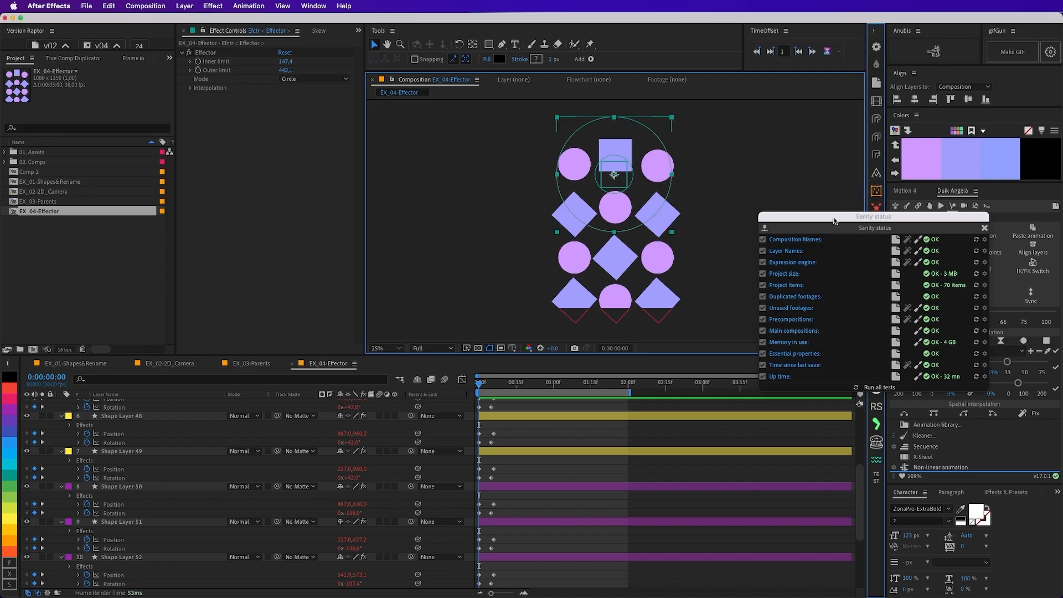
drag(831, 216, 829, 185)
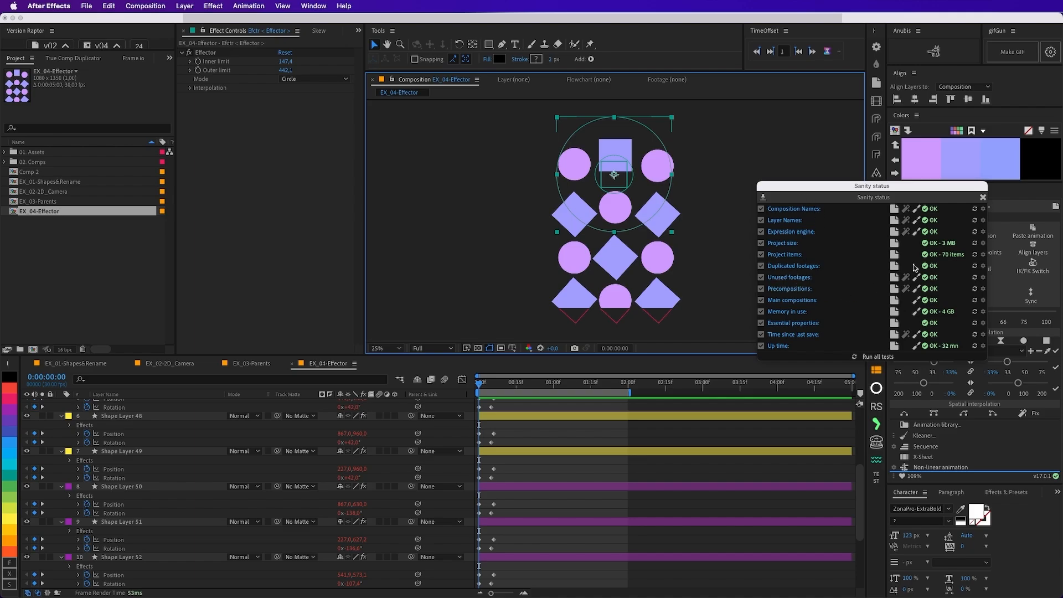
drag(931, 194, 926, 197)
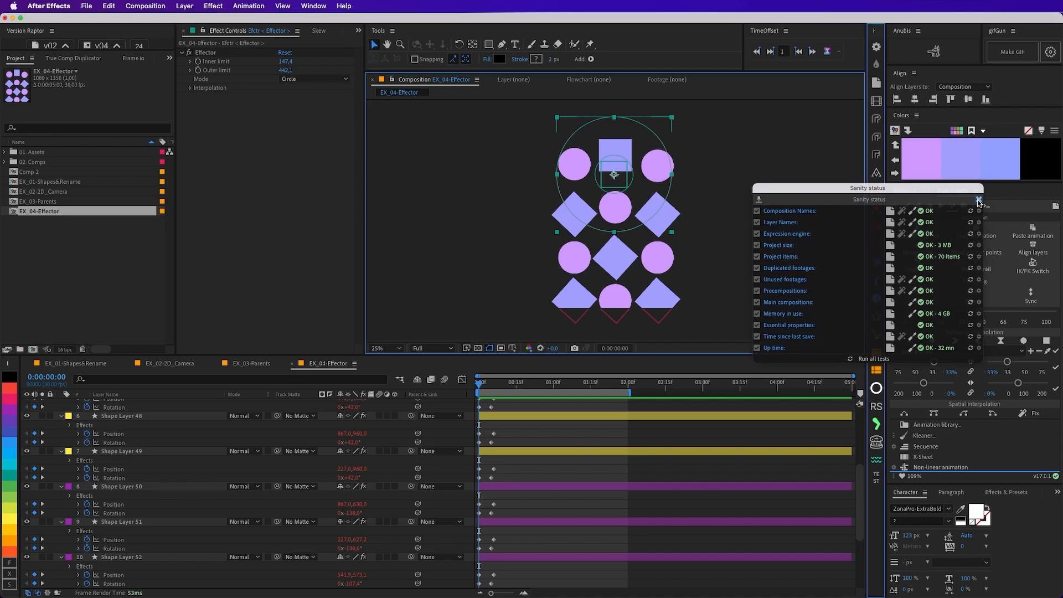